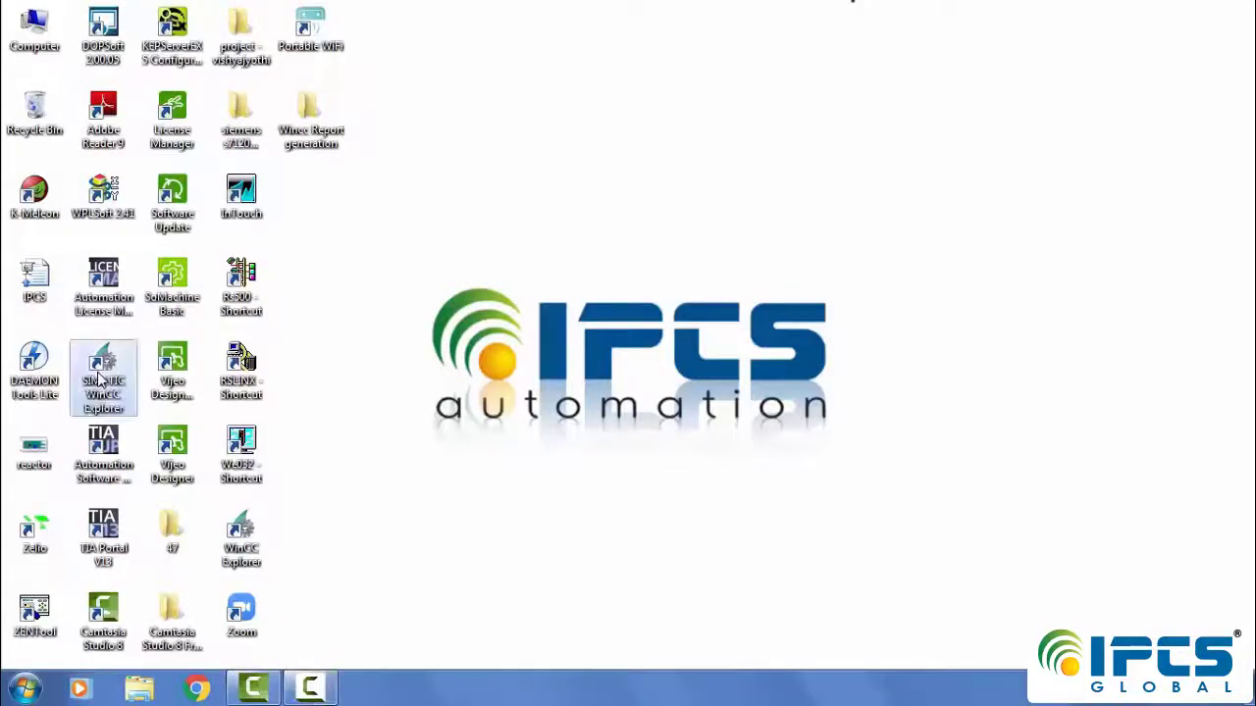
Launch SIMATIC WinCC Explorer so it reopens the newreport project in runtime.
double_click(101, 380)
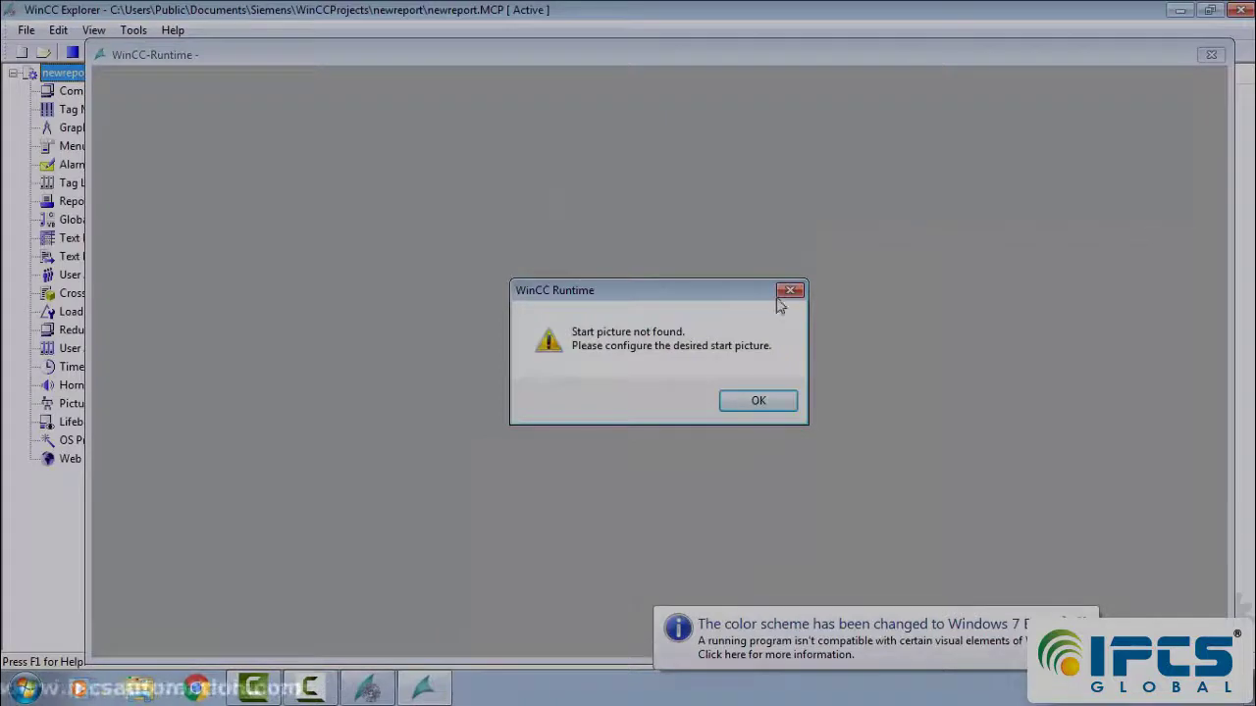
Dismiss the start picture warning and create a new single-user project named newr1.
left_click(788, 291)
left_click(1176, 235)
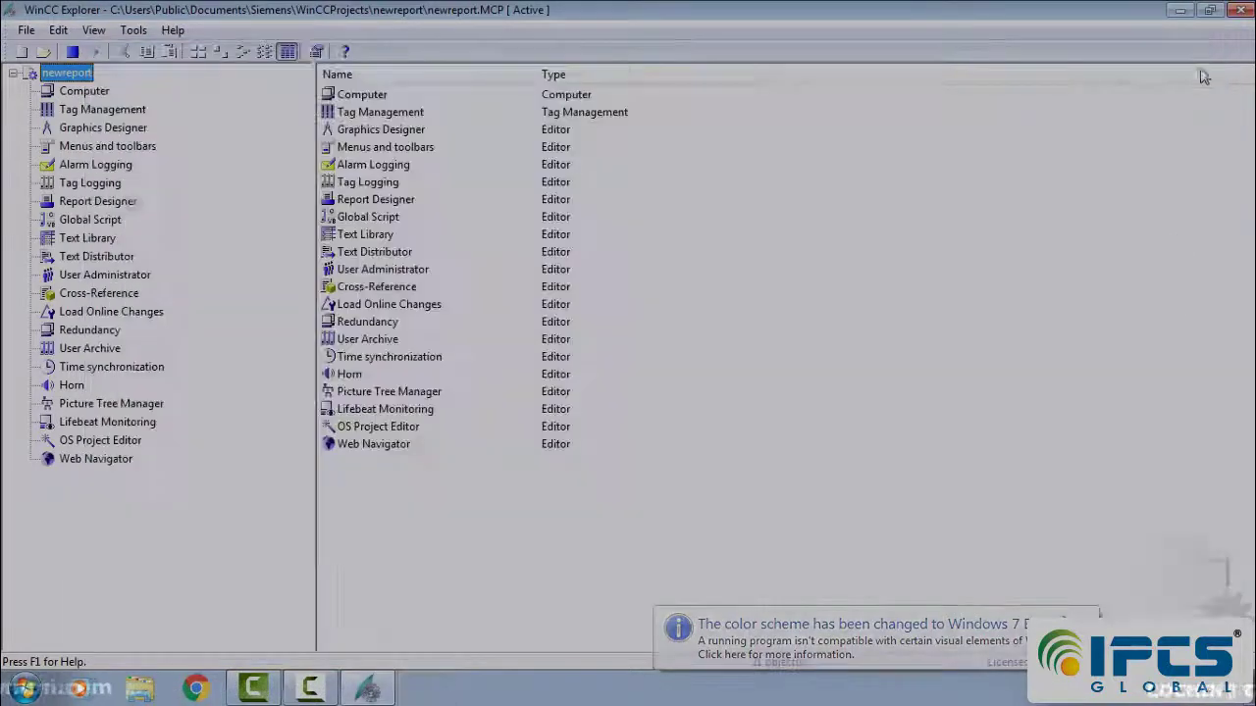
left_click(27, 30)
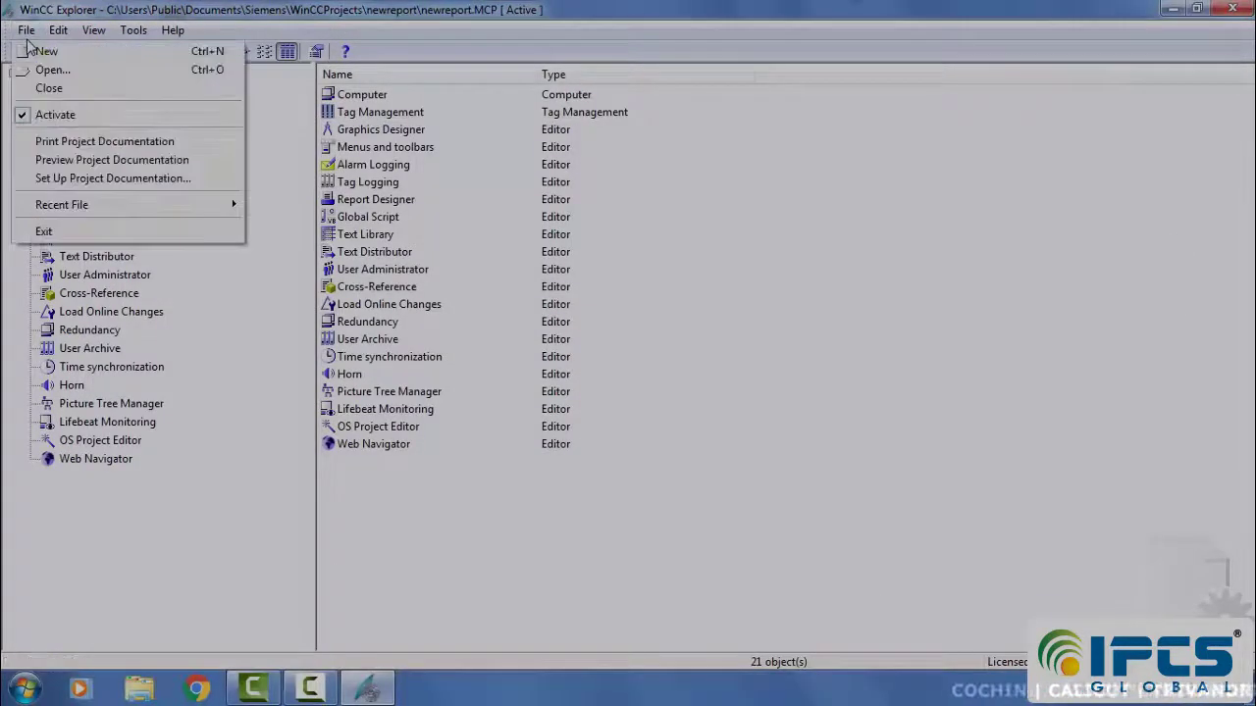
left_click(40, 52)
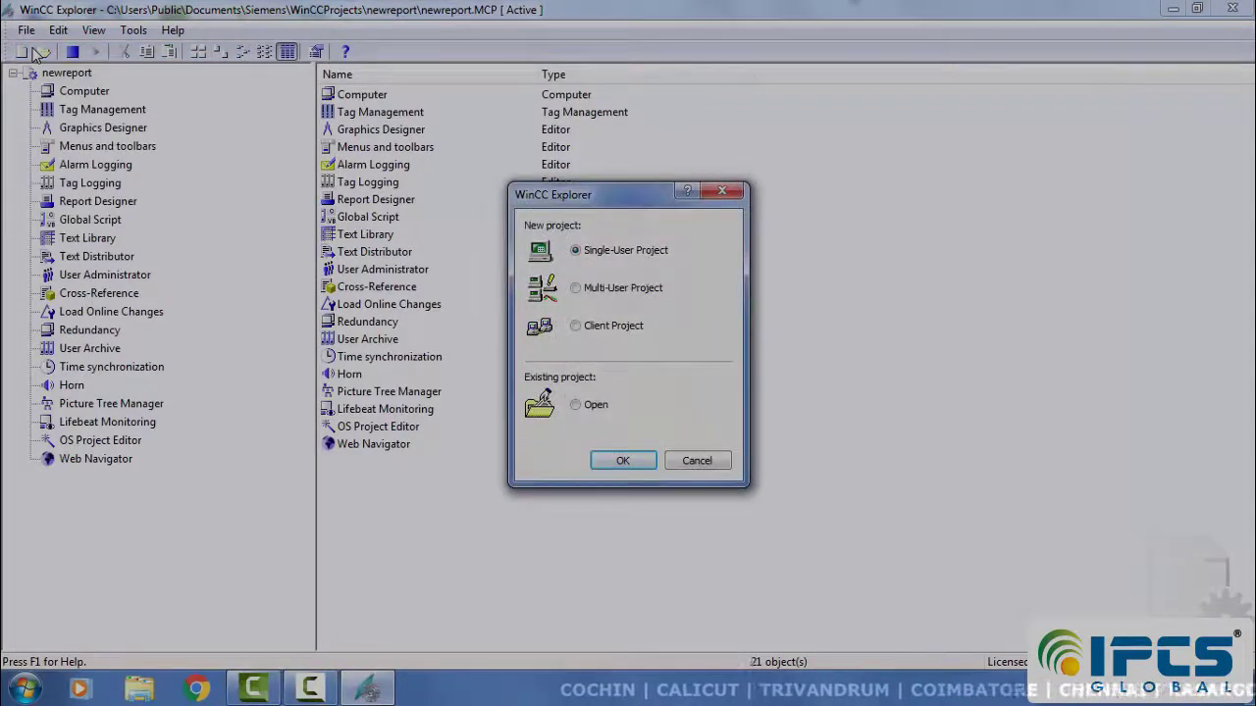
left_click(238, 680)
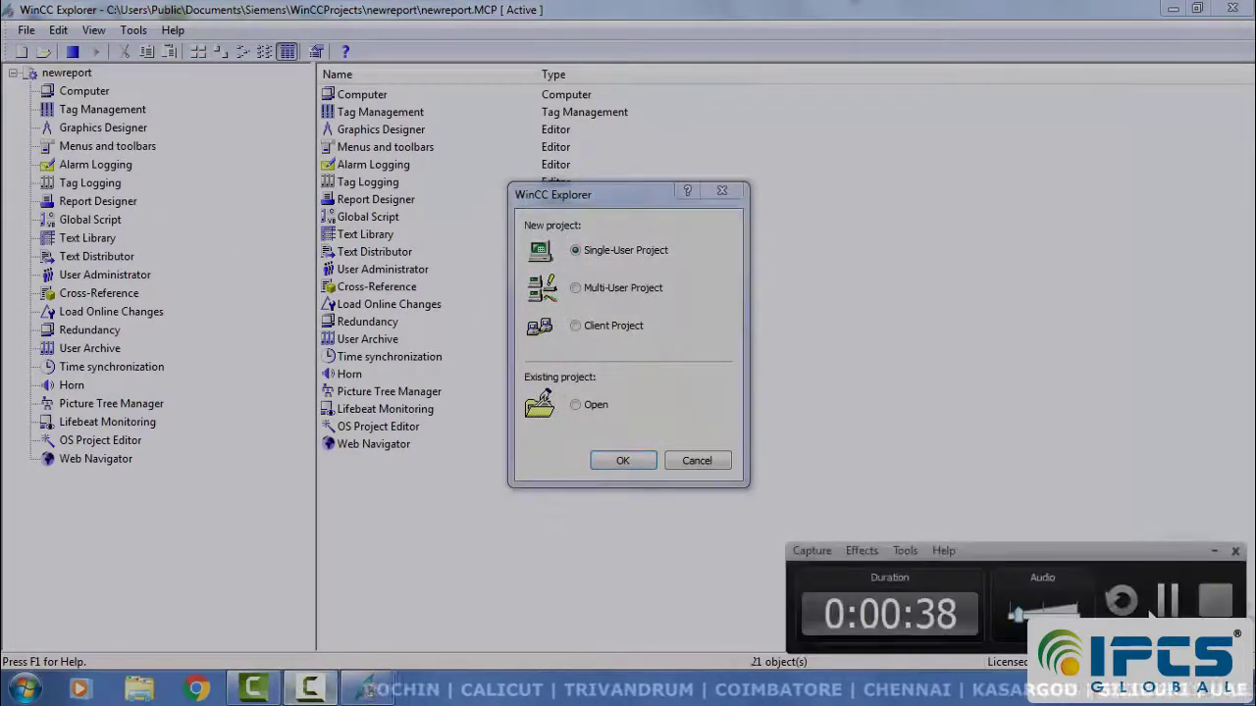
left_click(625, 467)
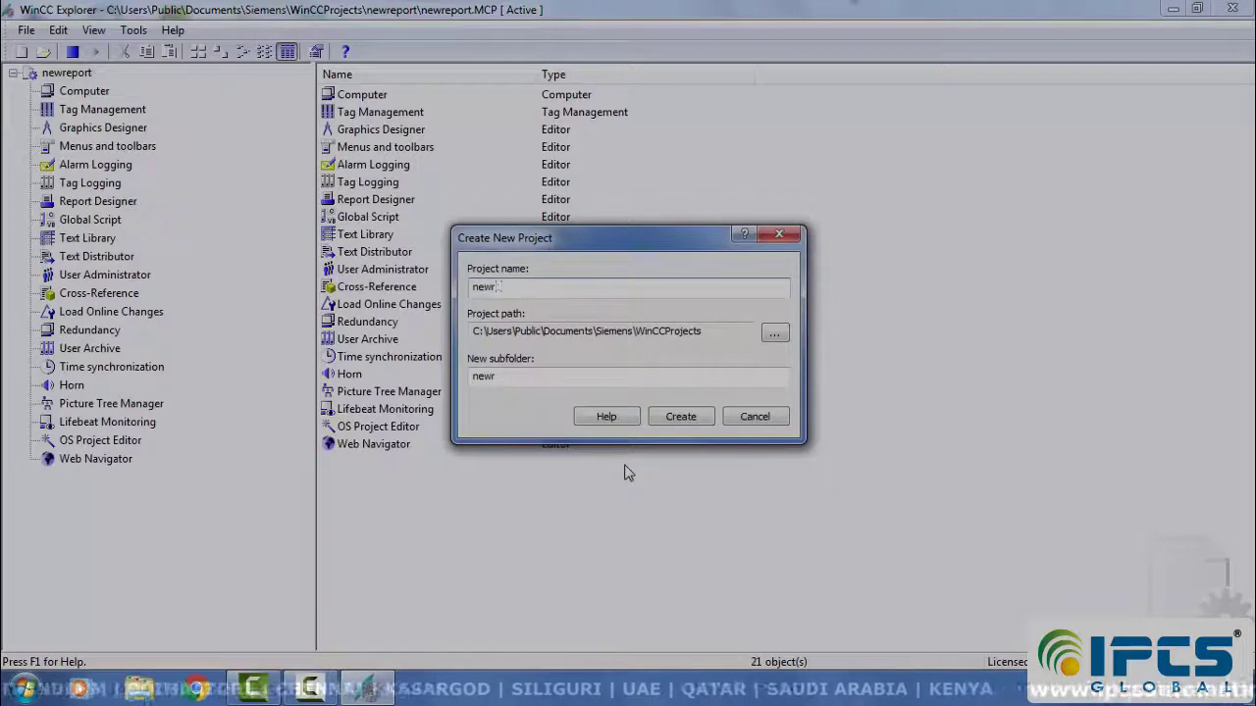
type("newr1")
left_click(681, 416)
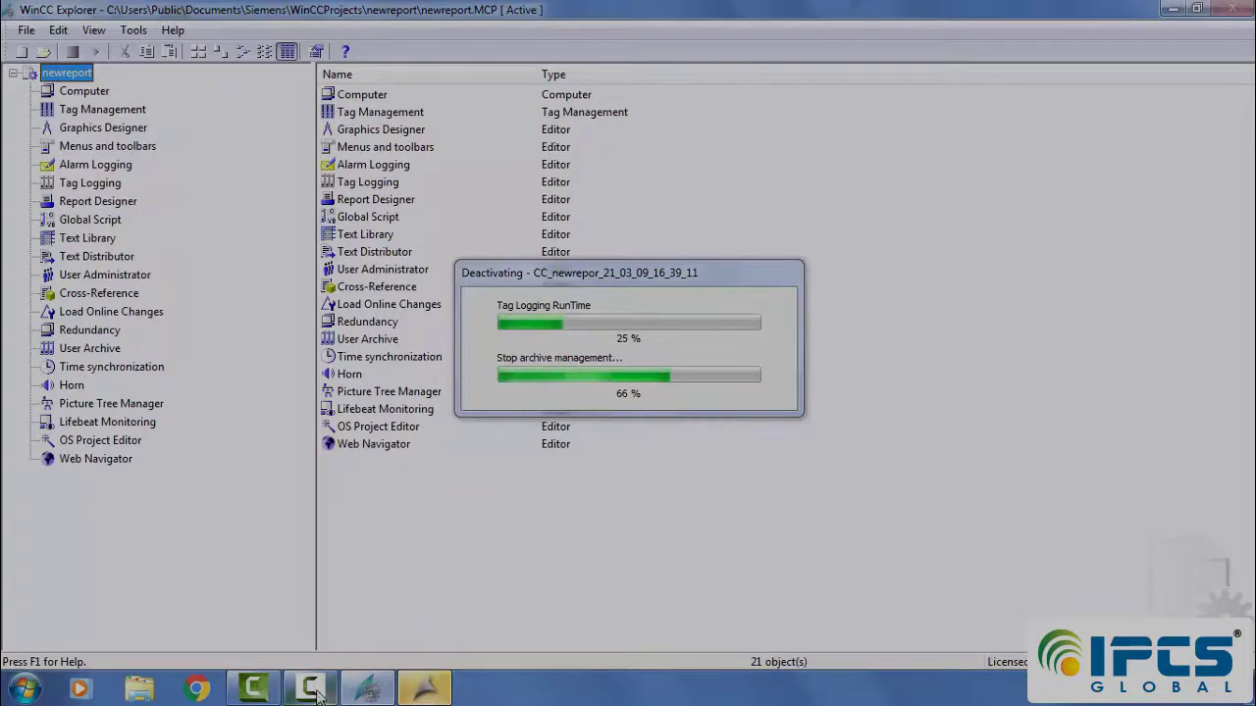
Wait for newreport to finish deactivating until the empty newr1 project tree appears.
mouse_move(317, 692)
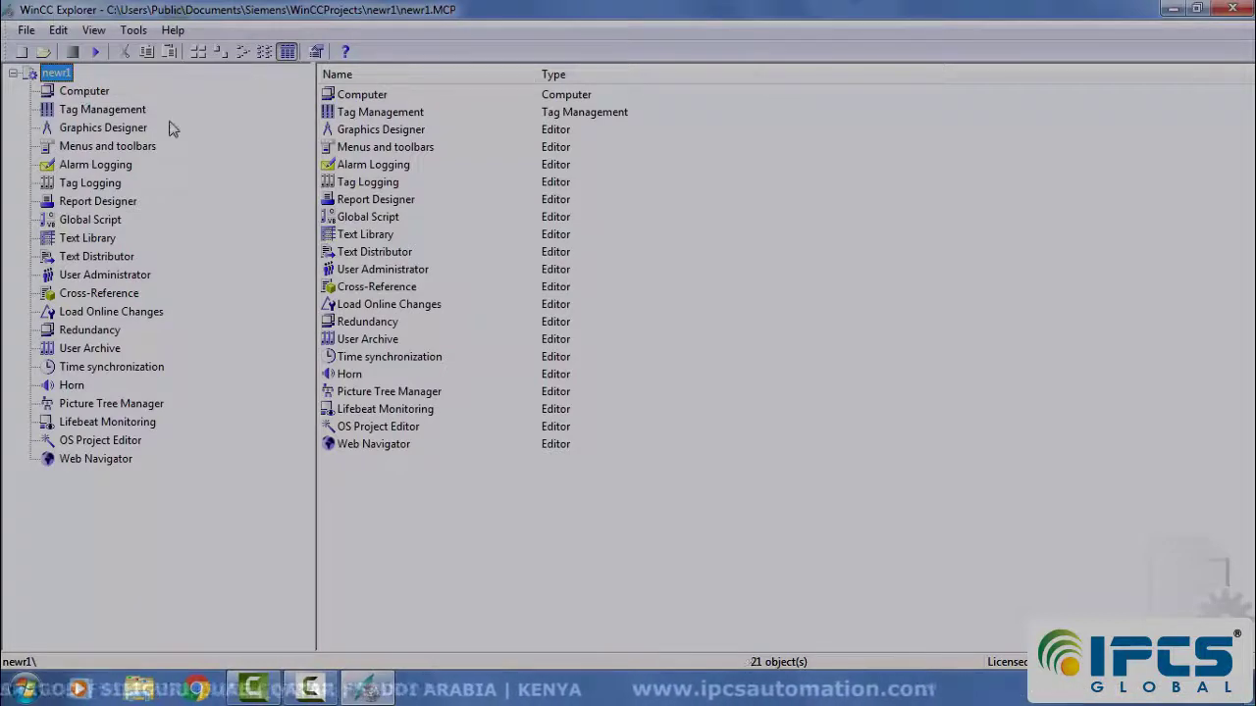
In Tag Management, add a new internal tag named a1.
left_click(91, 112)
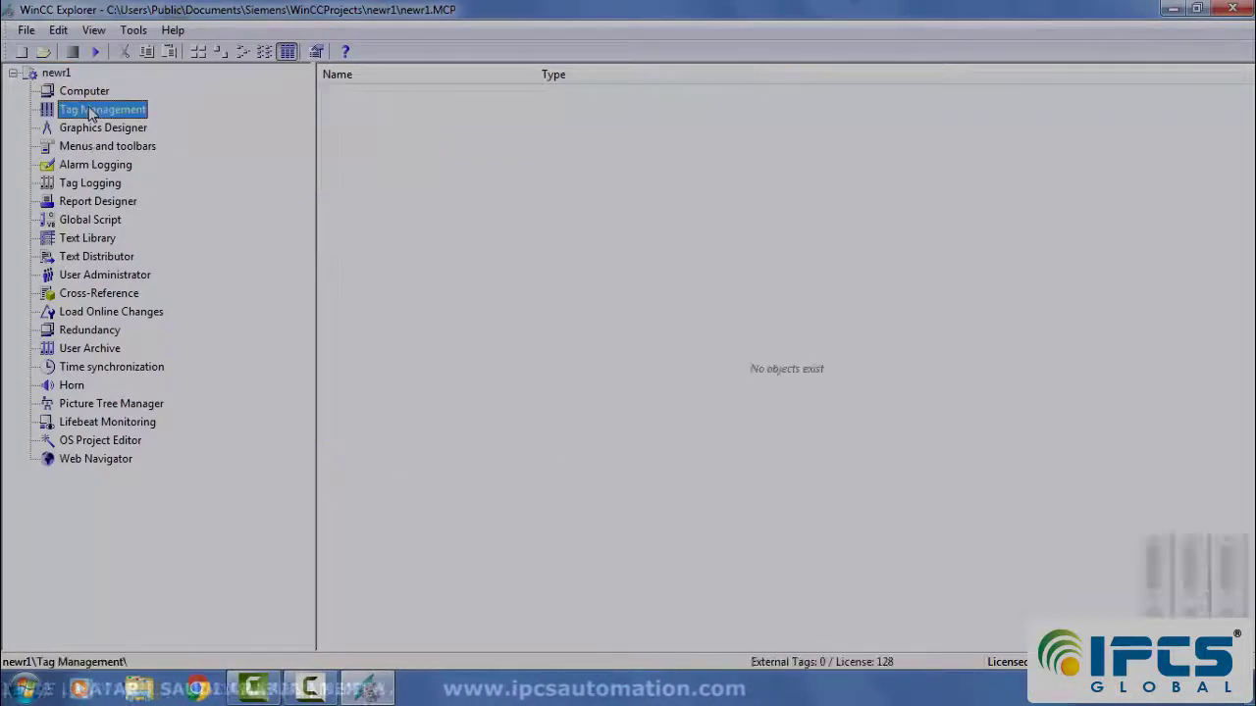
double_click(96, 114)
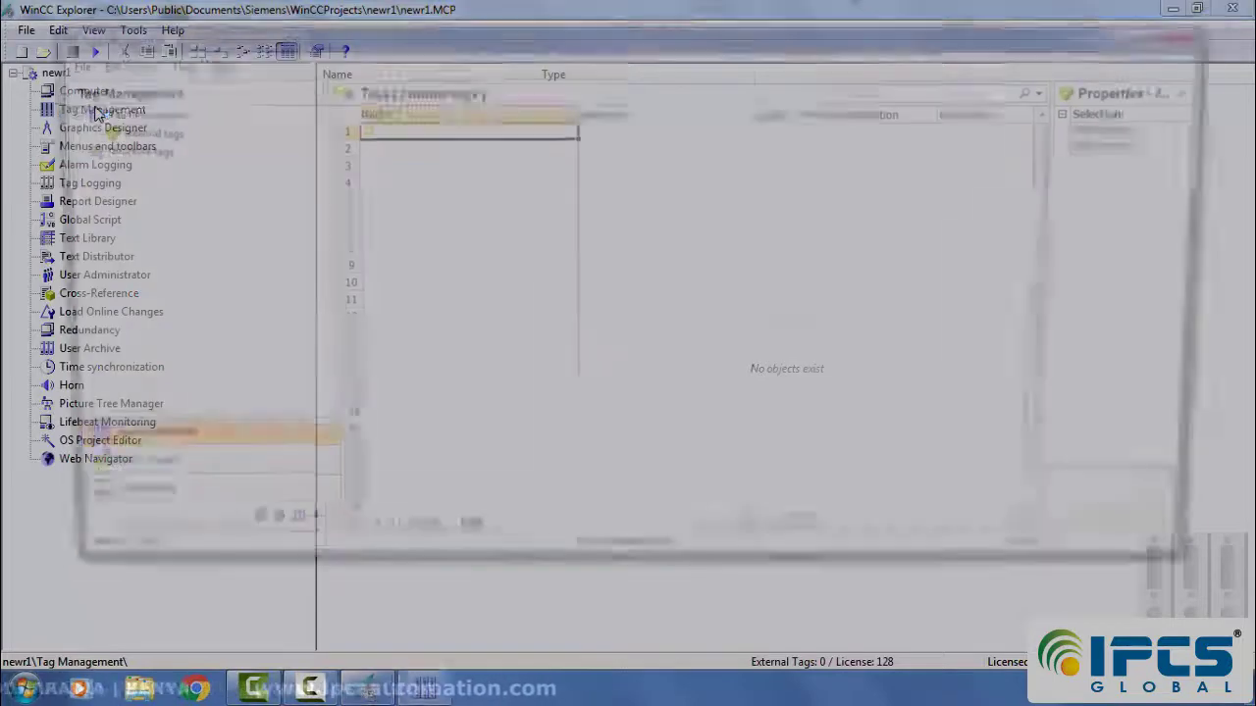
left_click(383, 482)
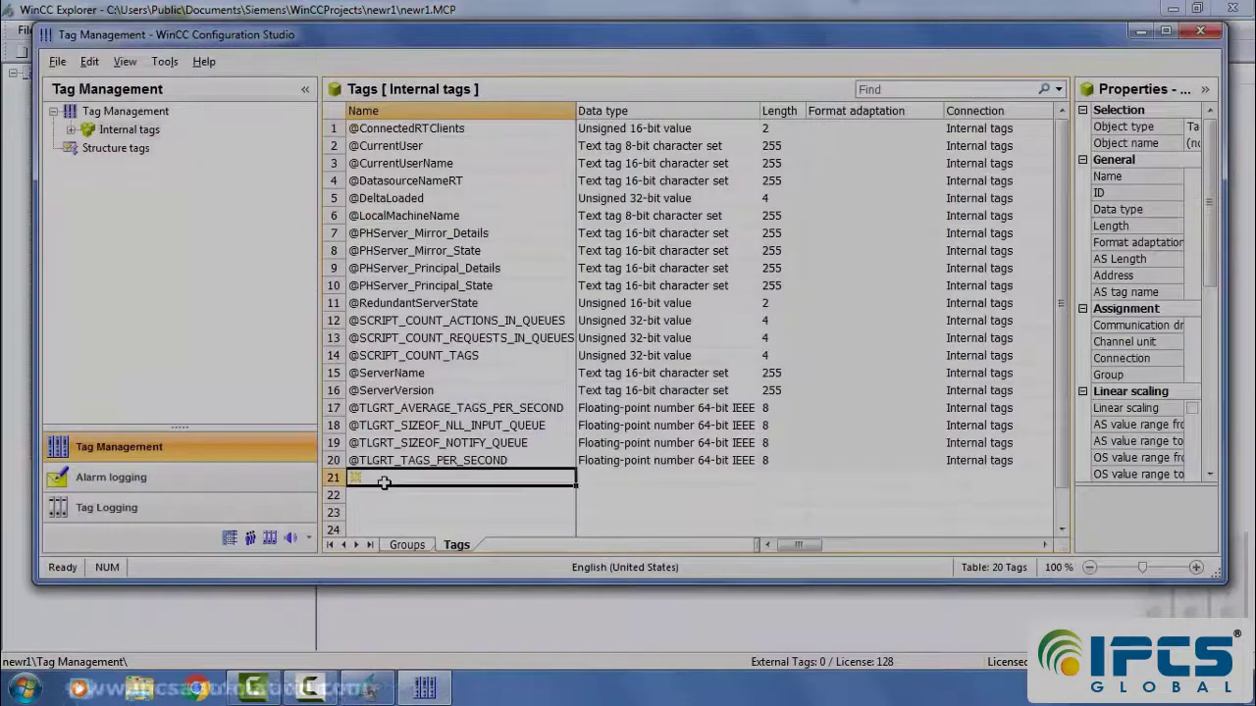
type("a1")
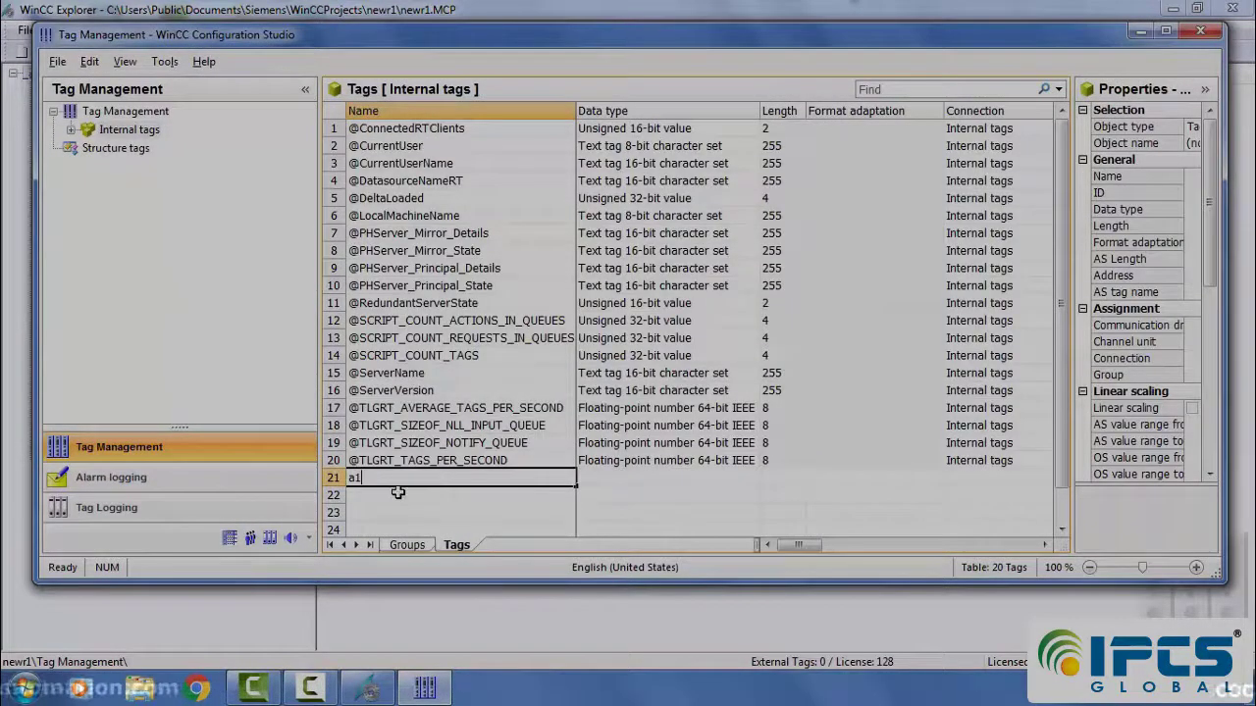
left_click(398, 493)
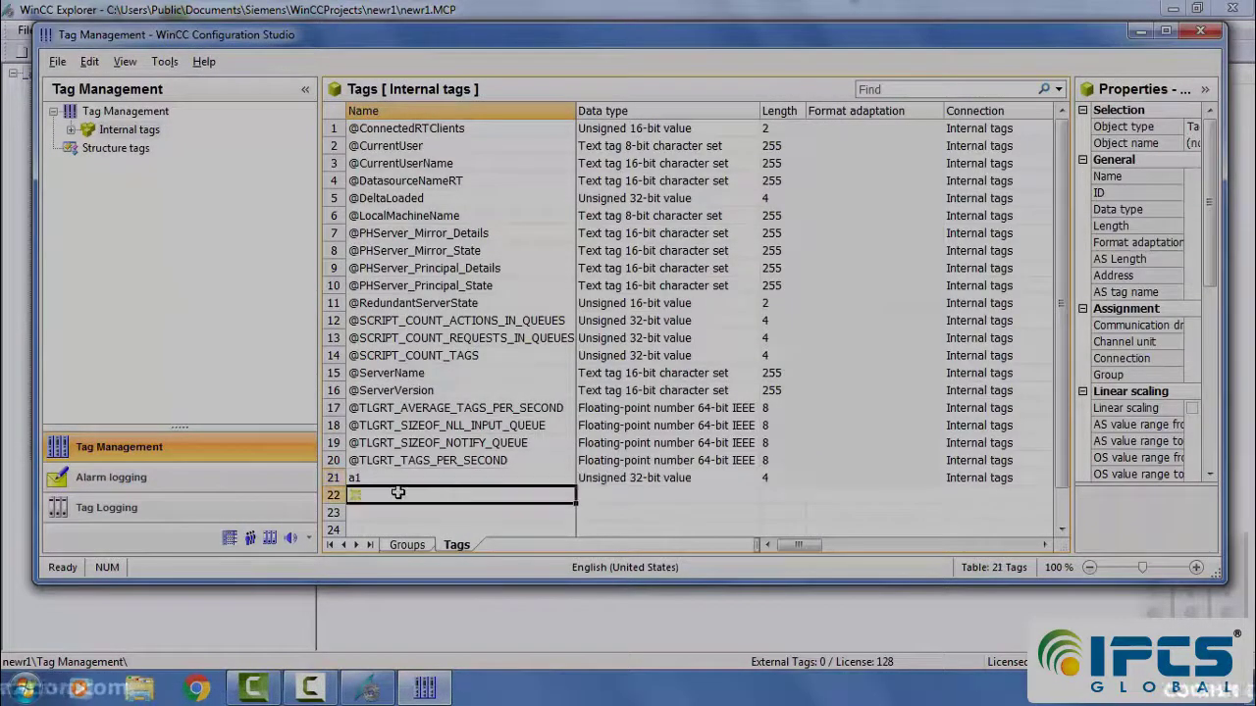
In Tag Logging, create process value archive a and add tag a1 to it.
left_click(111, 510)
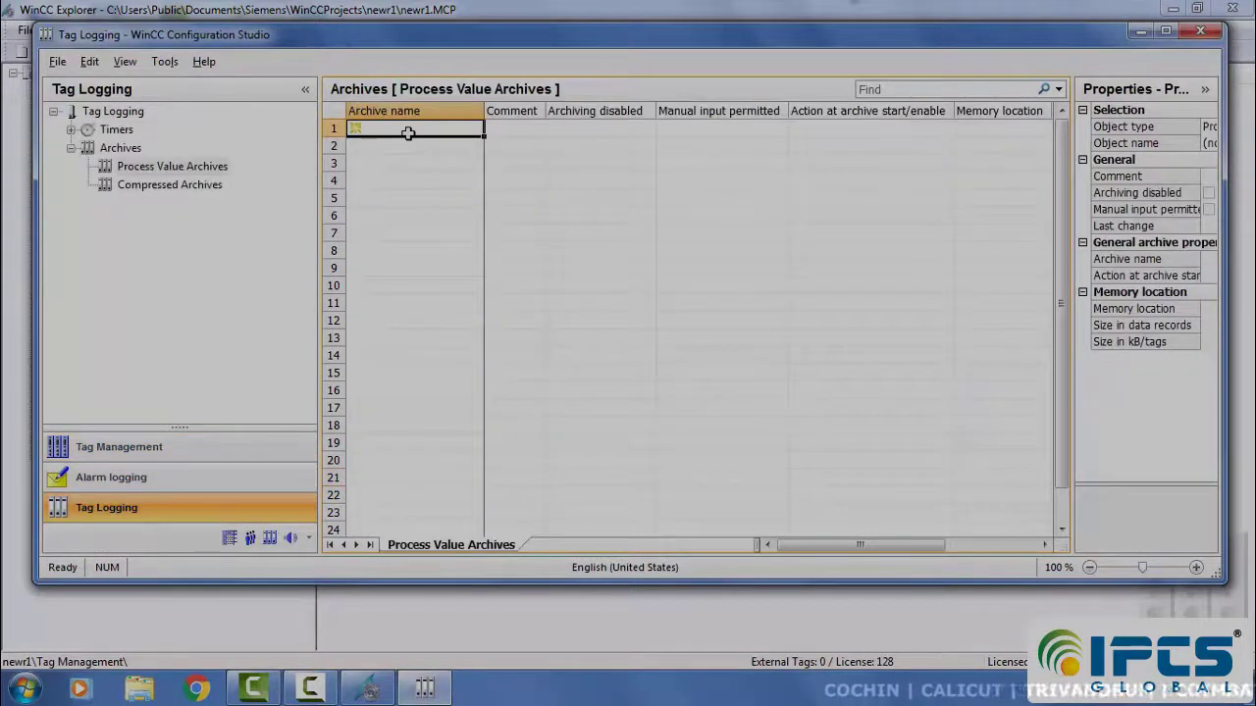
type("a")
key("Return")
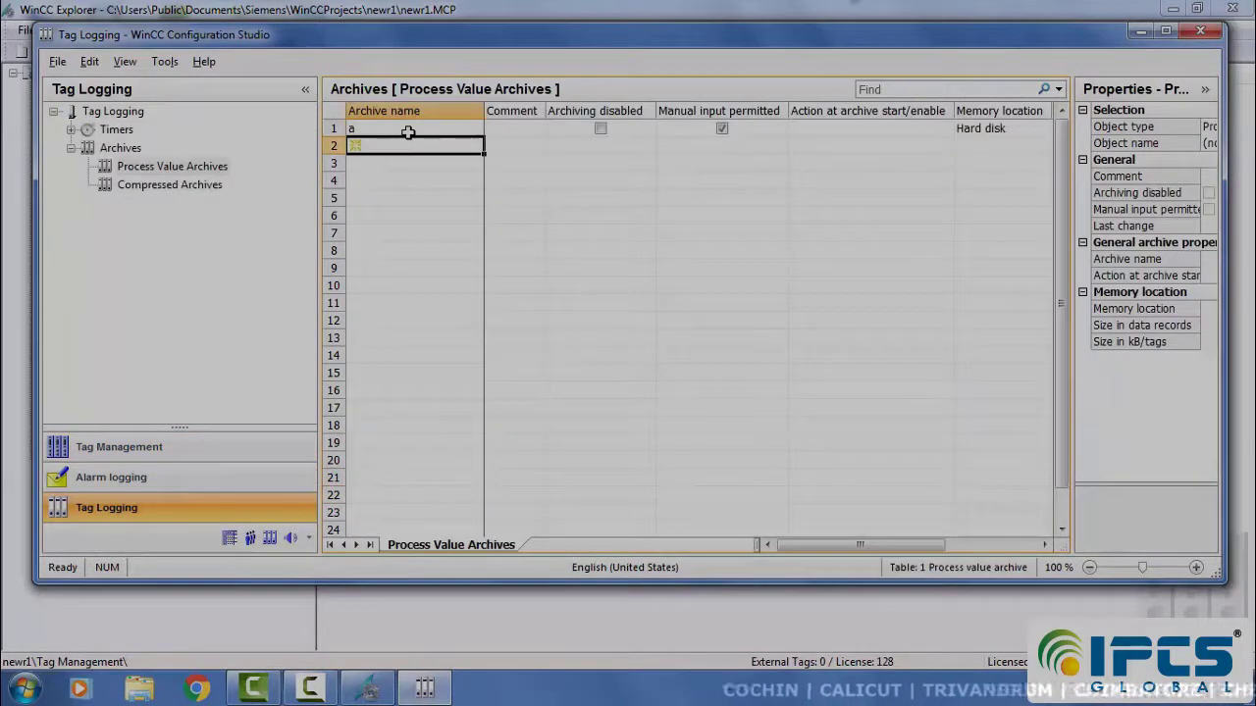
double_click(141, 169)
left_click(137, 184)
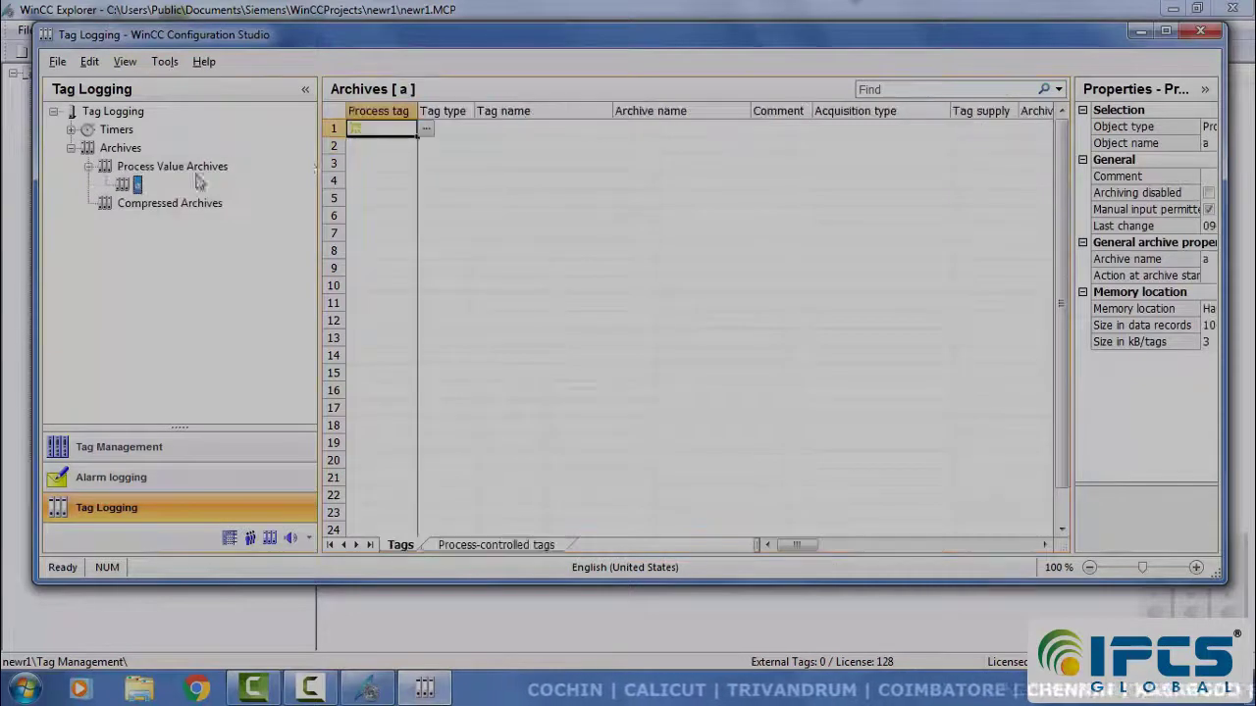
left_click(424, 129)
left_click(624, 264)
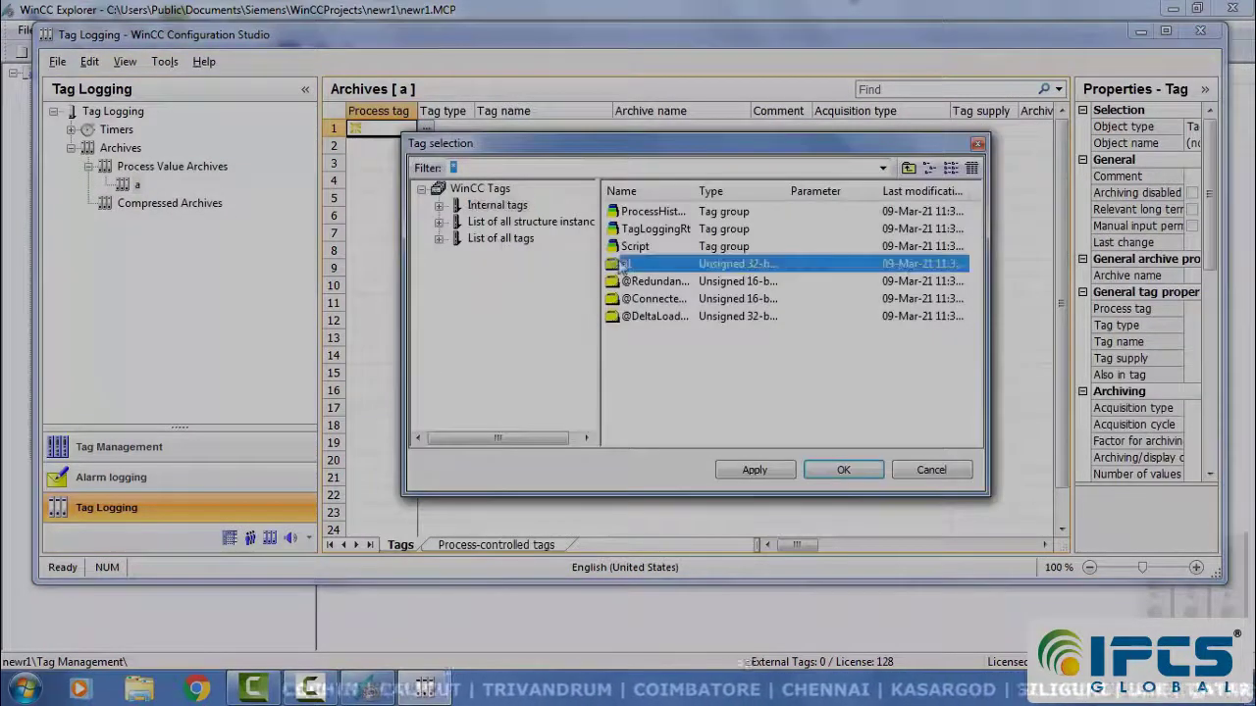
left_click(842, 470)
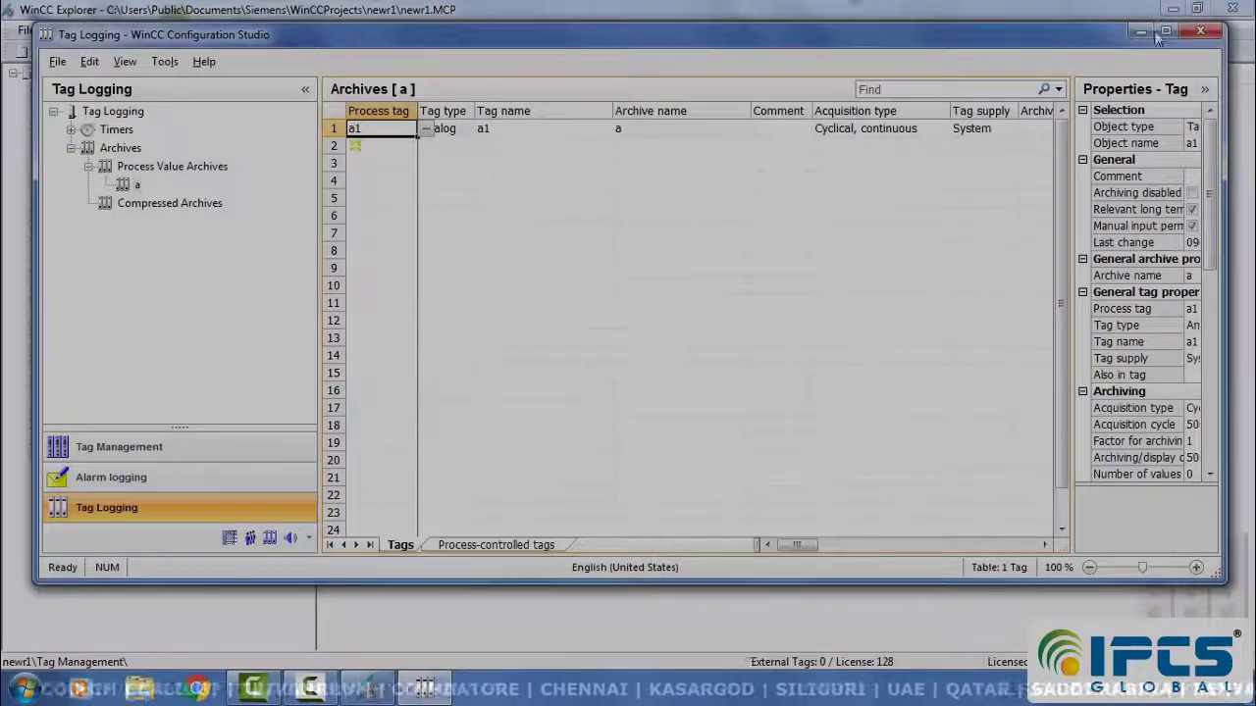
Open Graphics Designer and place the Tank3 symbol from the library's PlantElements > Tanks folder.
left_click(1200, 31)
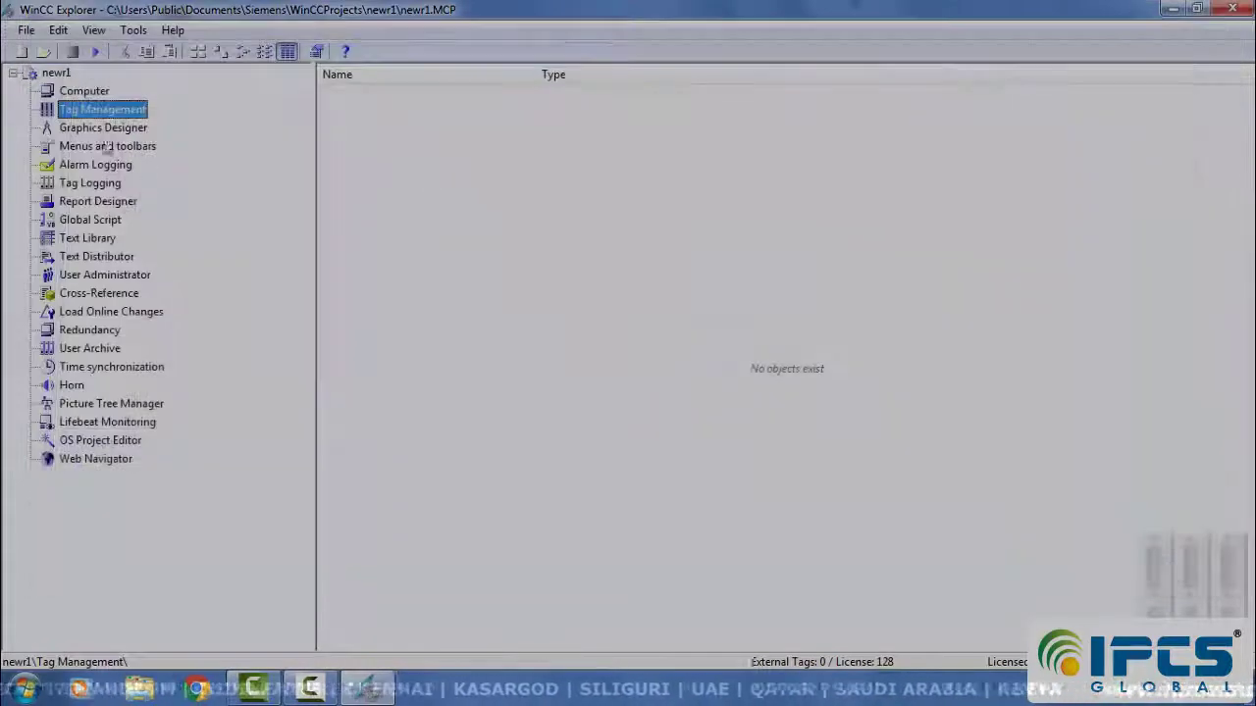
double_click(96, 130)
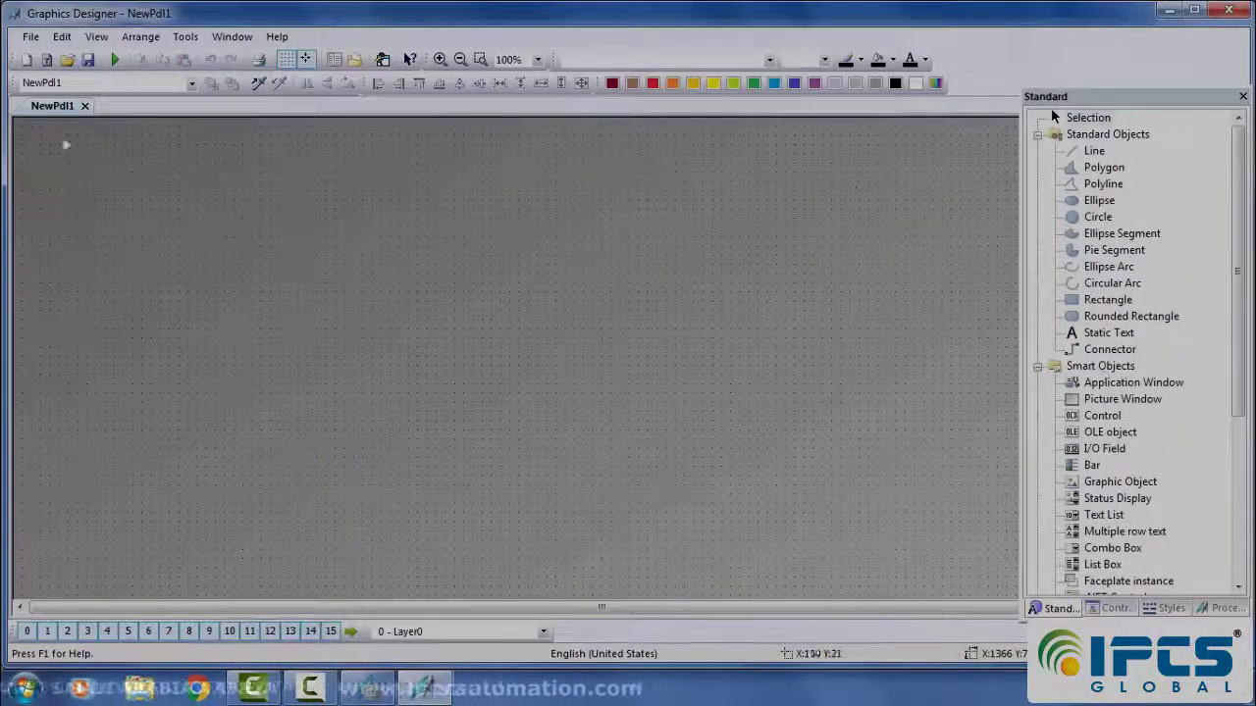
left_click(99, 40)
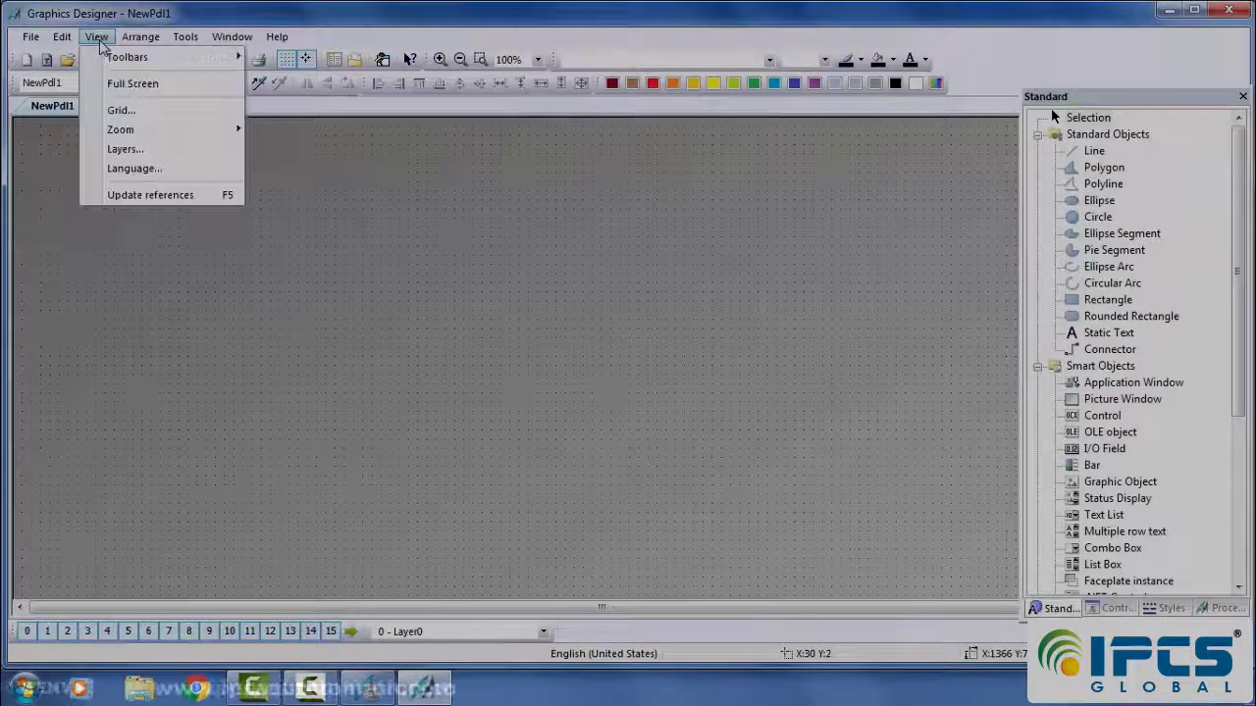
mouse_move(124, 57)
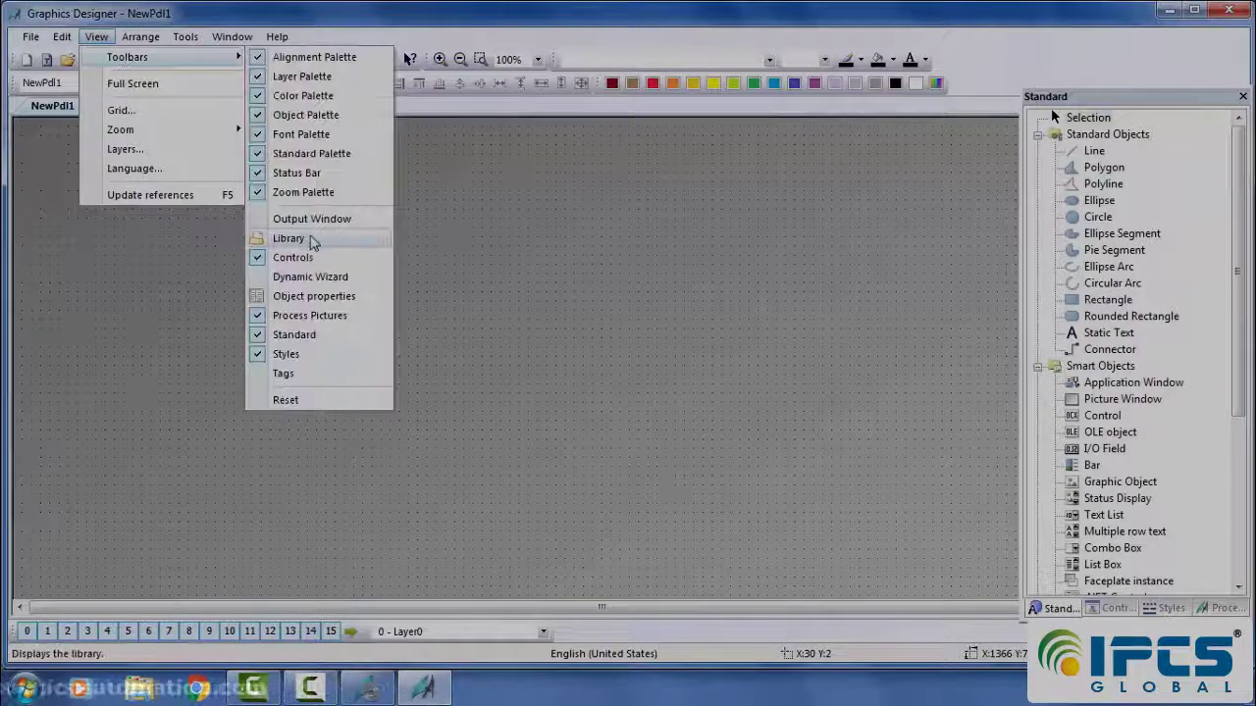
left_click(312, 242)
double_click(318, 337)
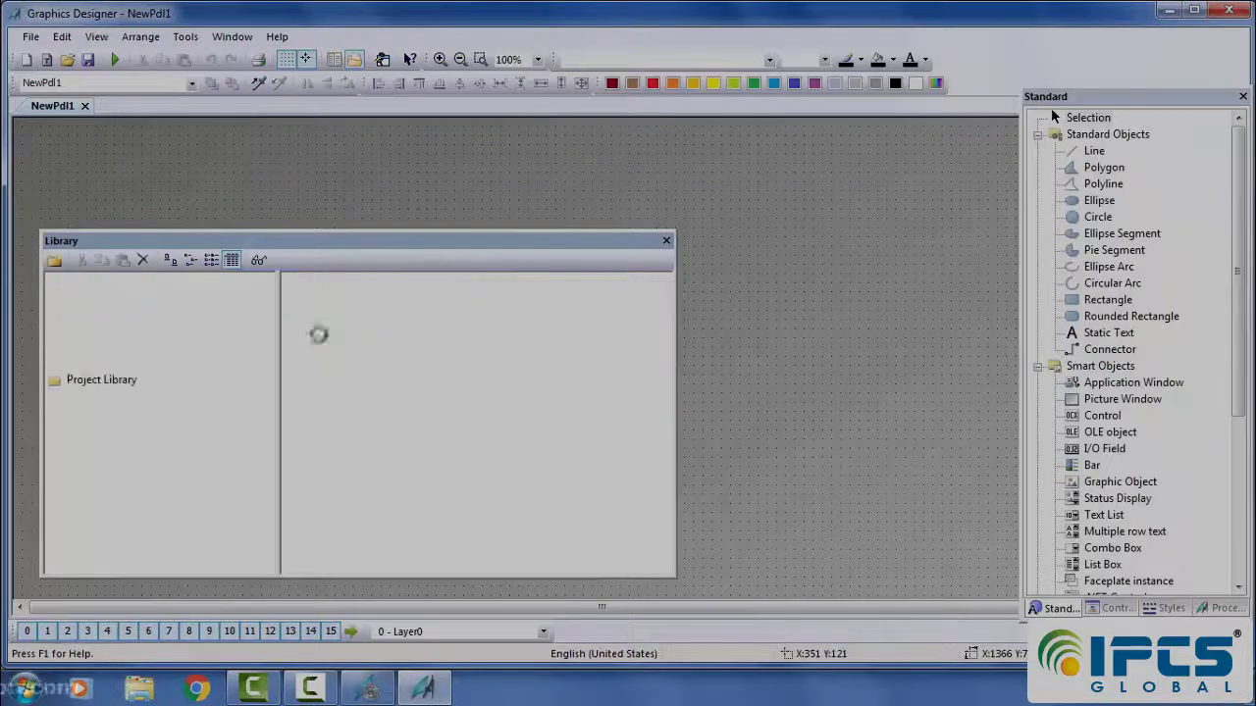
double_click(315, 392)
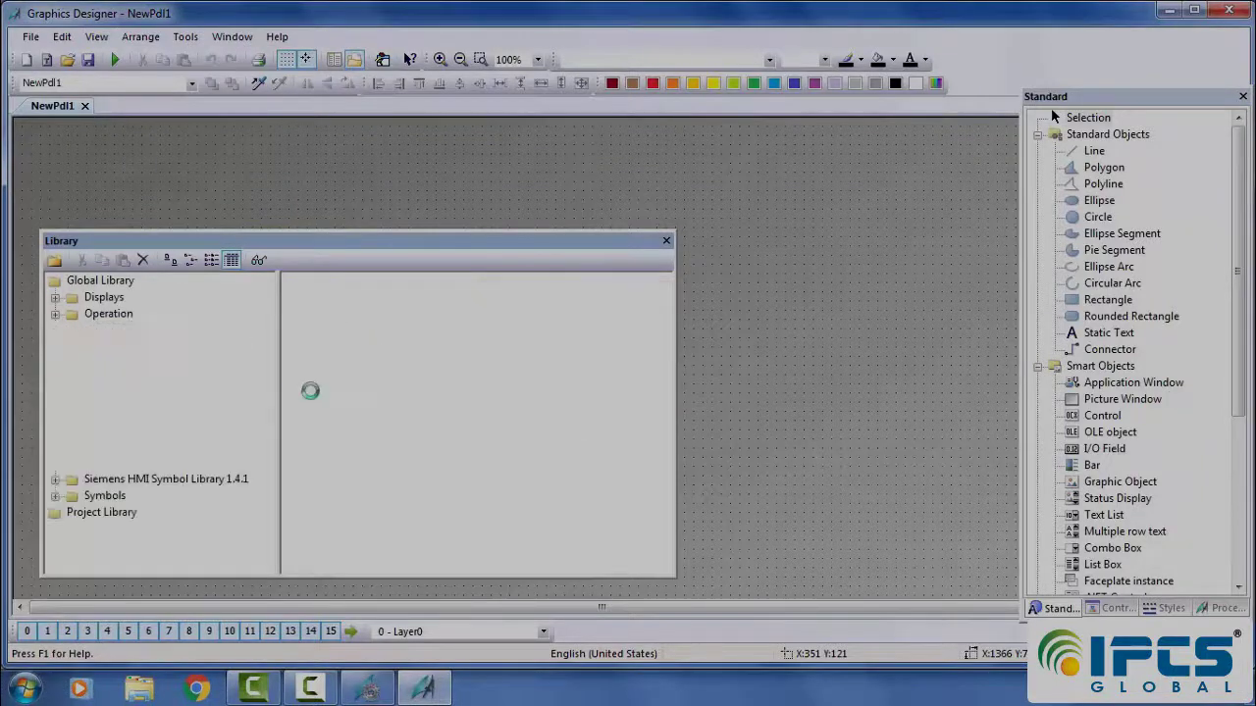
left_click(259, 265)
left_click(313, 339)
left_click_drag(731, 341, 738, 323)
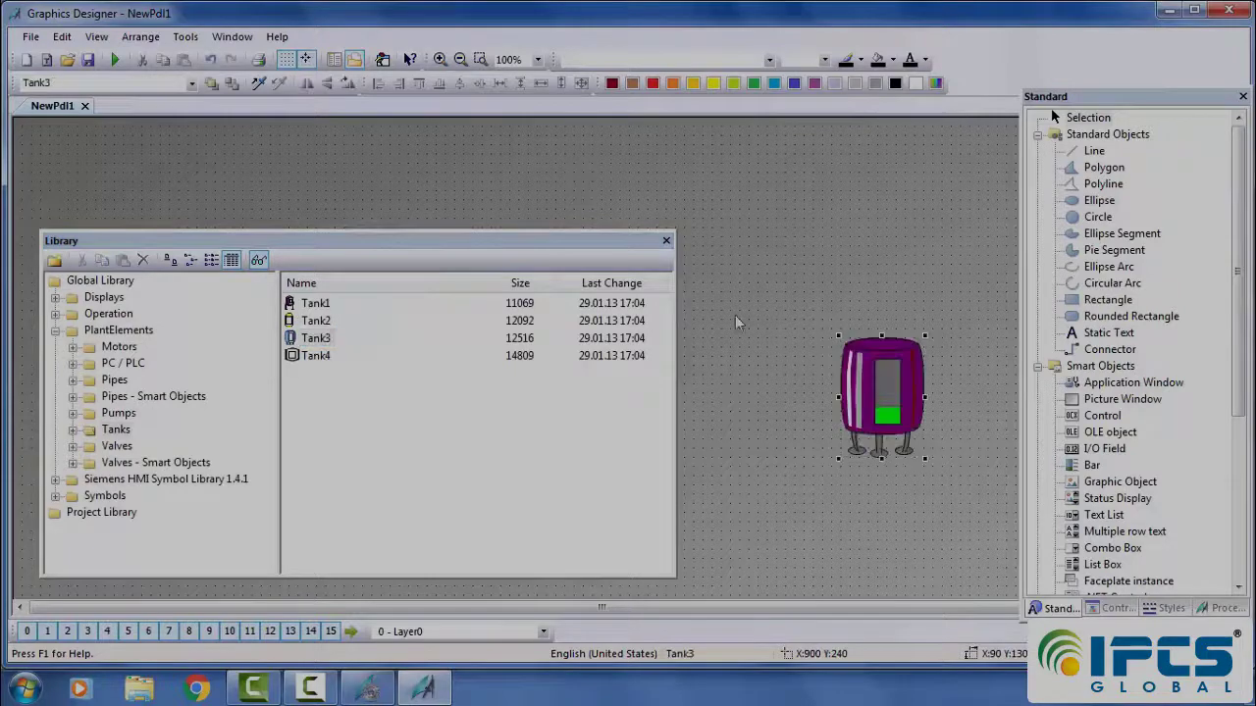
Place the Slider1 object from the library's Operation folder onto the picture.
left_click(56, 315)
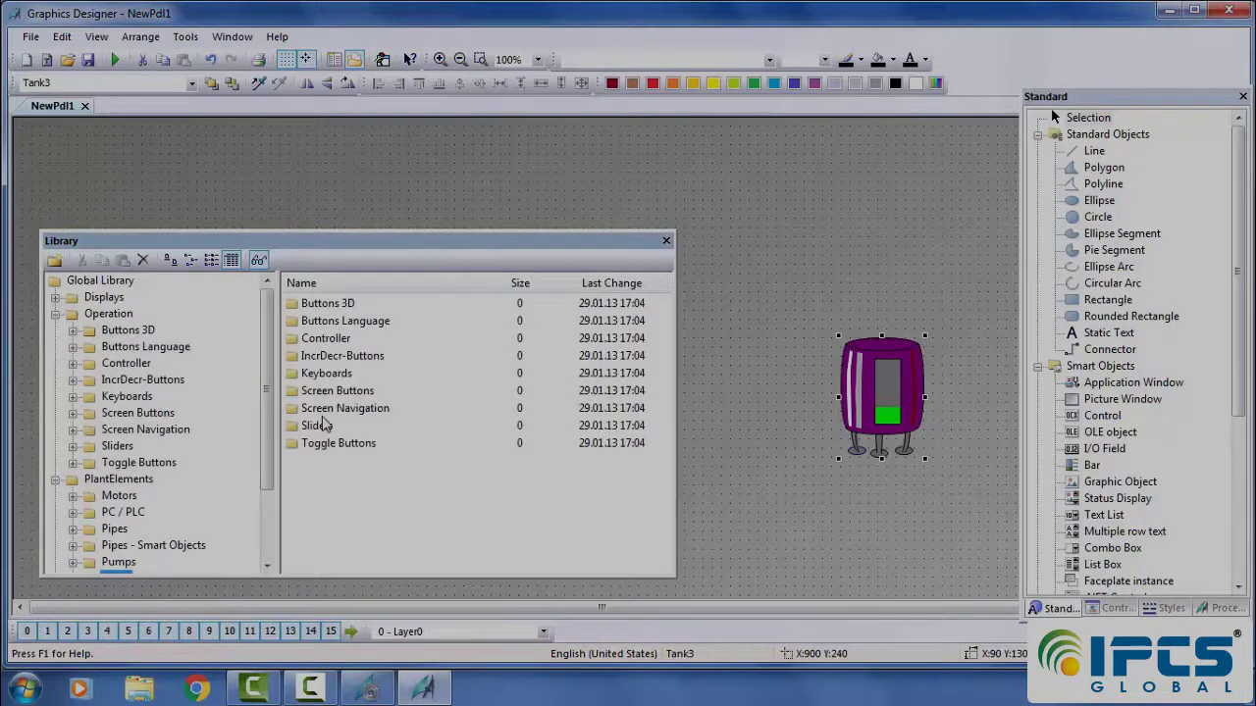
key("Down")
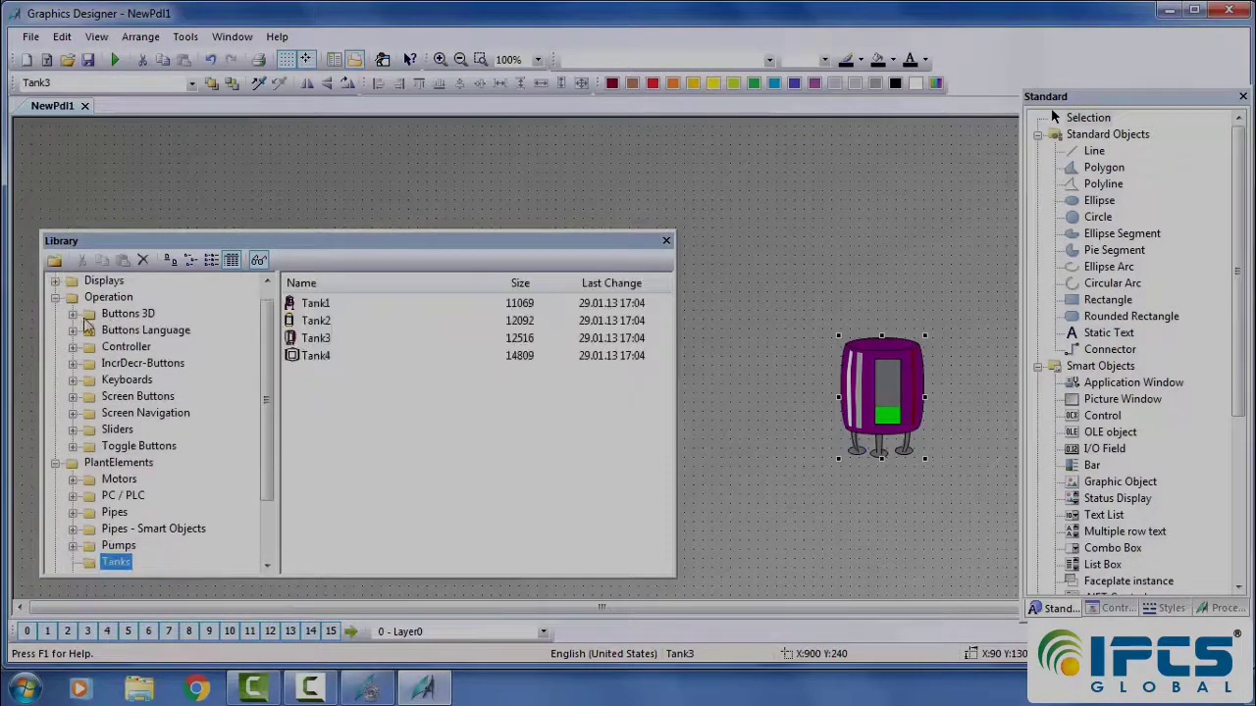
left_click(117, 430)
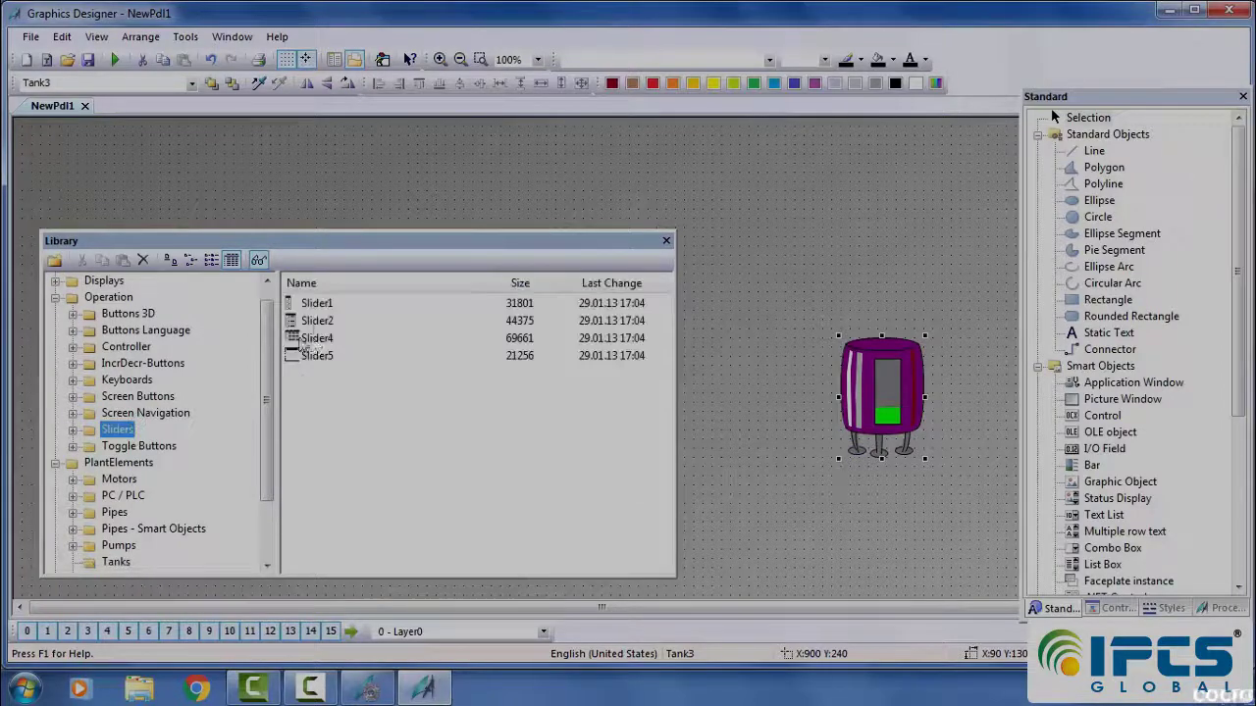
left_click(317, 304)
left_click_drag(323, 310, 781, 272)
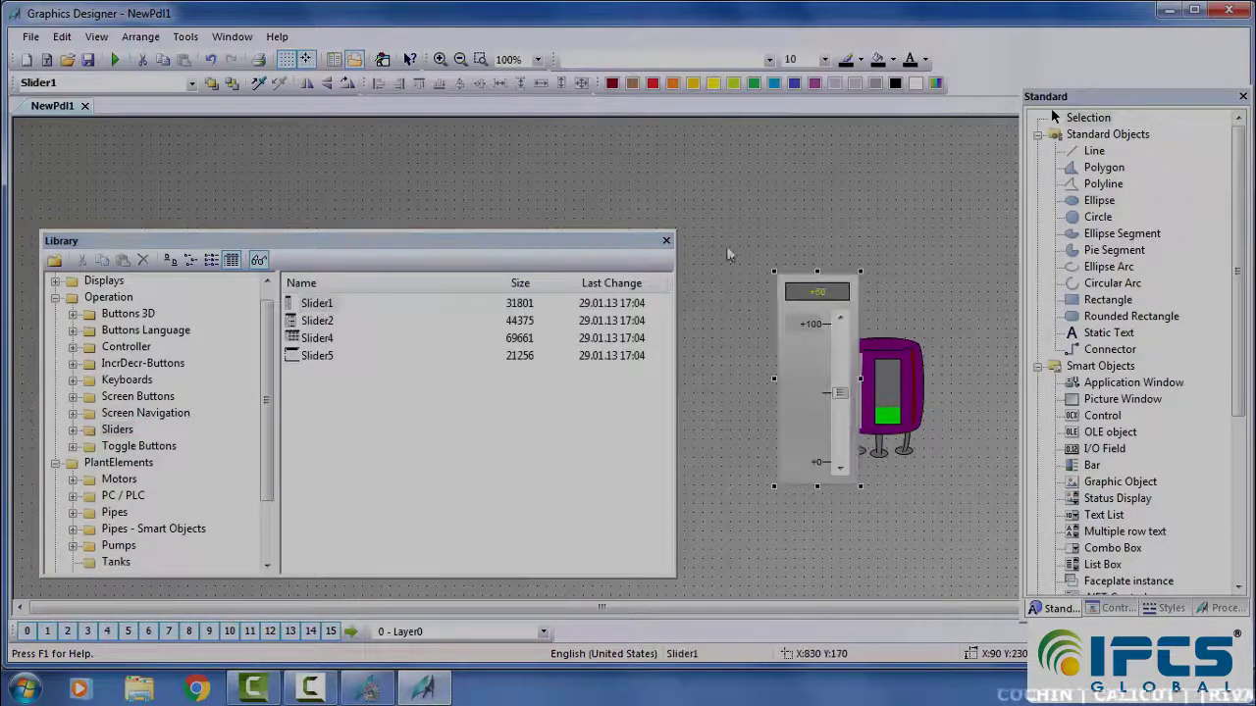
Close the library, move slider and tank to the upper-left, and enlarge the tank.
left_click(666, 241)
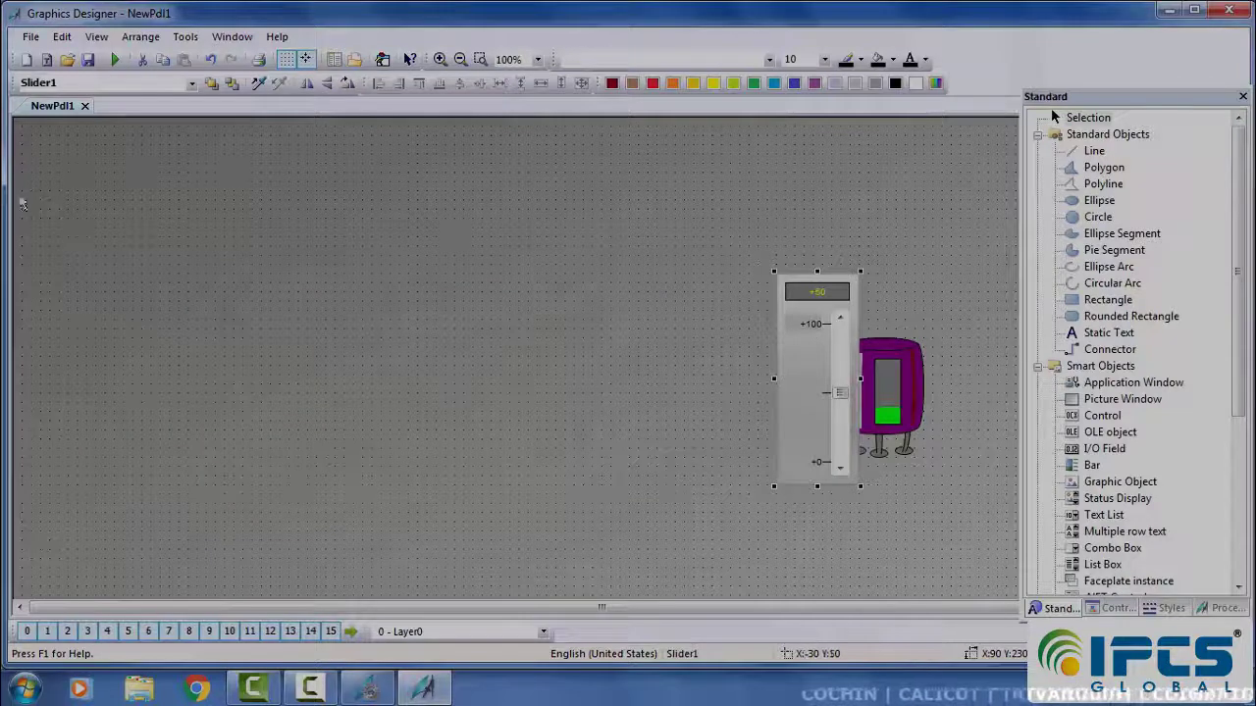
left_click(82, 202)
key("Tab")
left_click(231, 239)
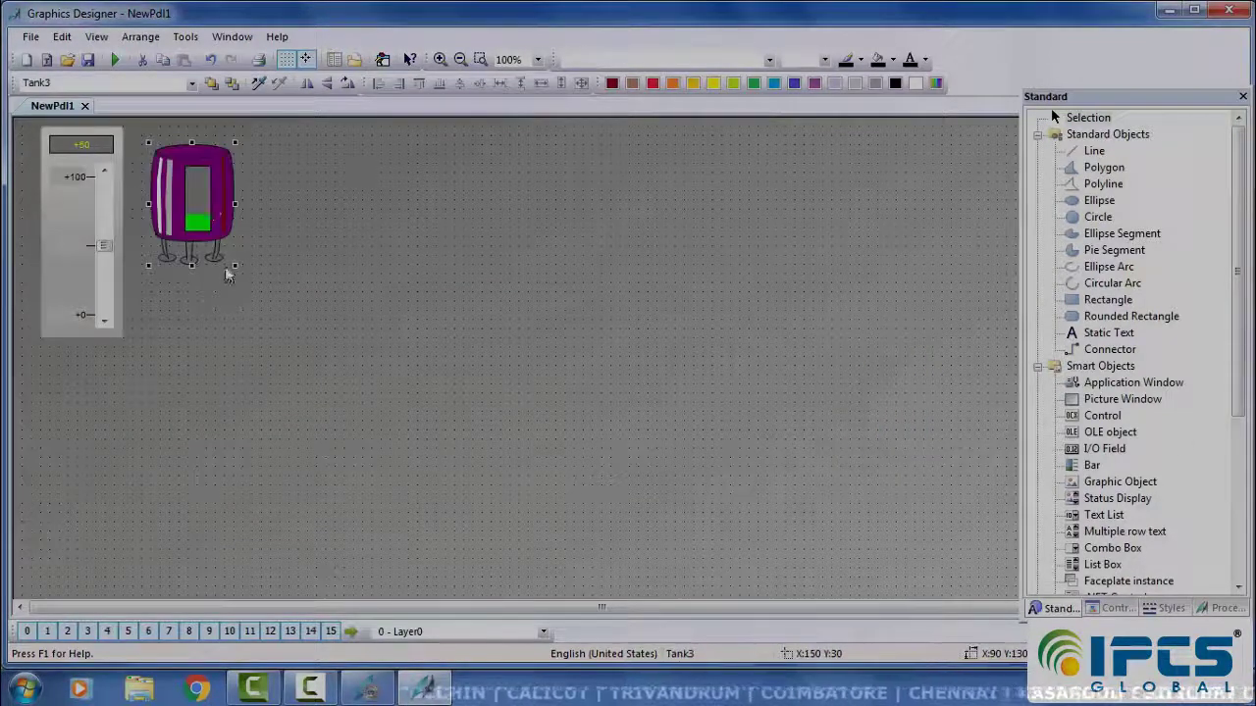
left_click_drag(227, 274, 354, 329)
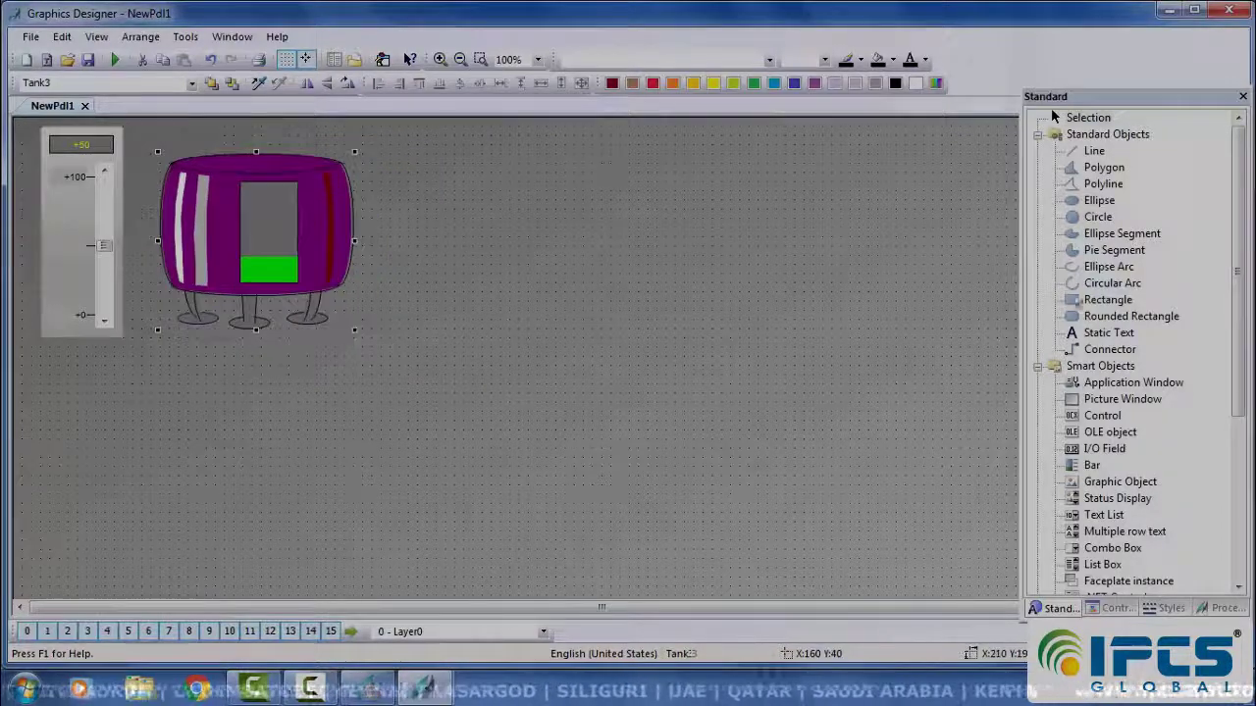
Place a WinCC OnlineTrendControl on the picture.
left_click(1118, 607)
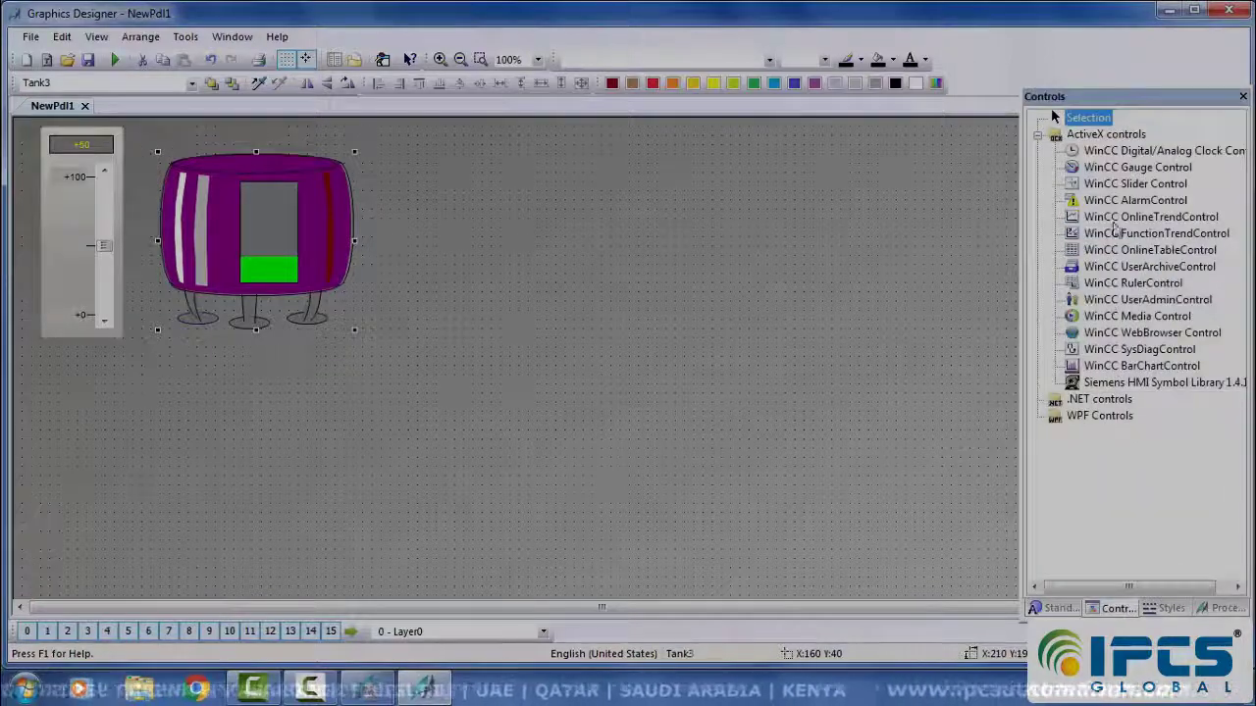
left_click(1121, 220)
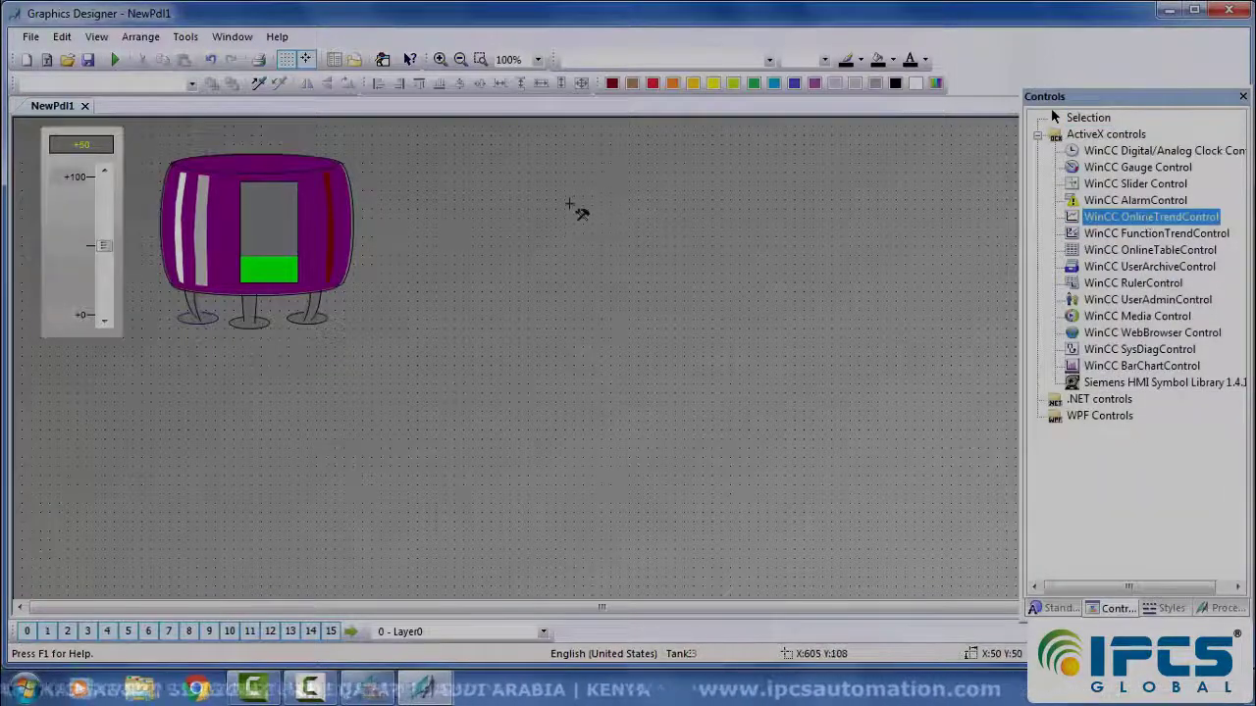
left_click(439, 169)
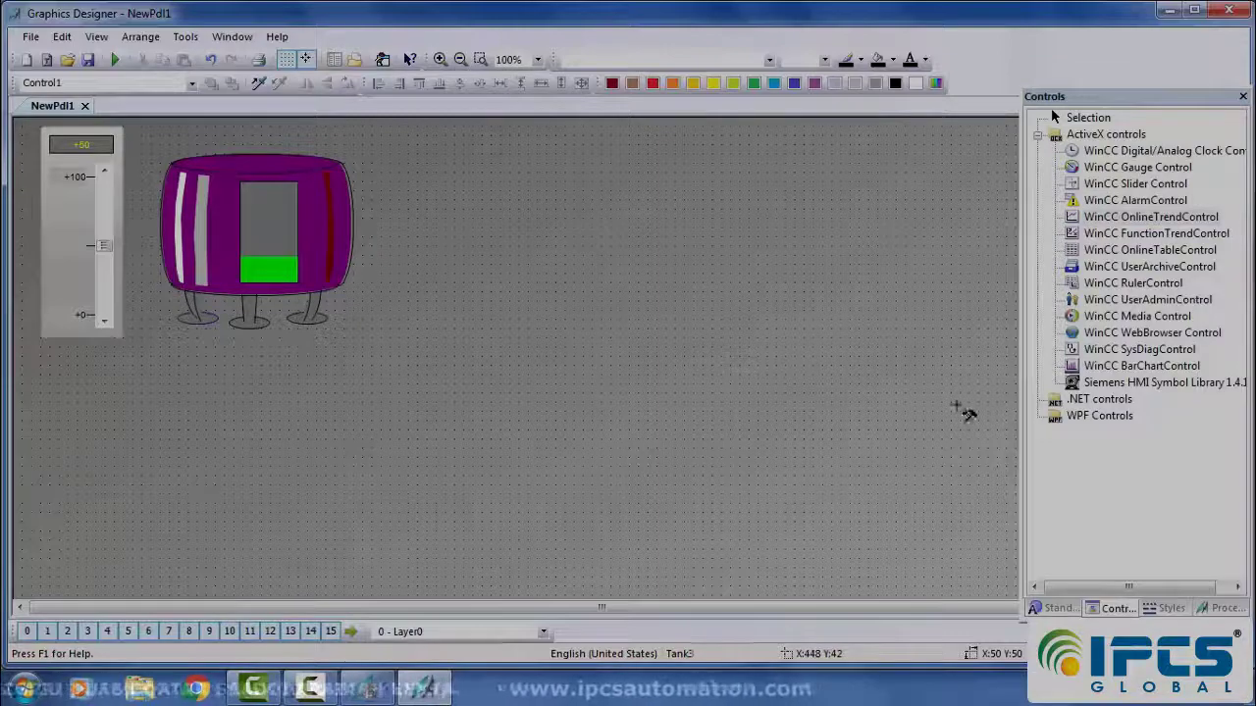
left_click_drag(965, 412, 1007, 440)
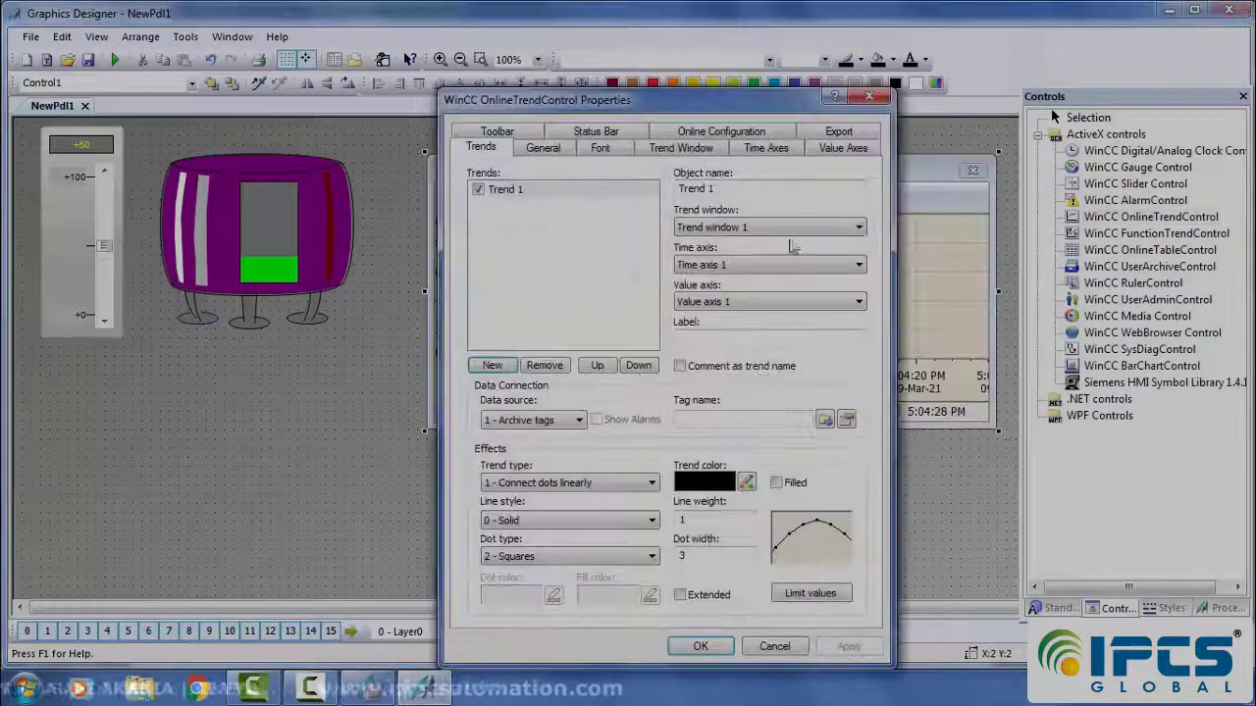
Set the trend's tag to a\a1 with a fixed 0–100 value axis, then nudge it up.
left_click(824, 422)
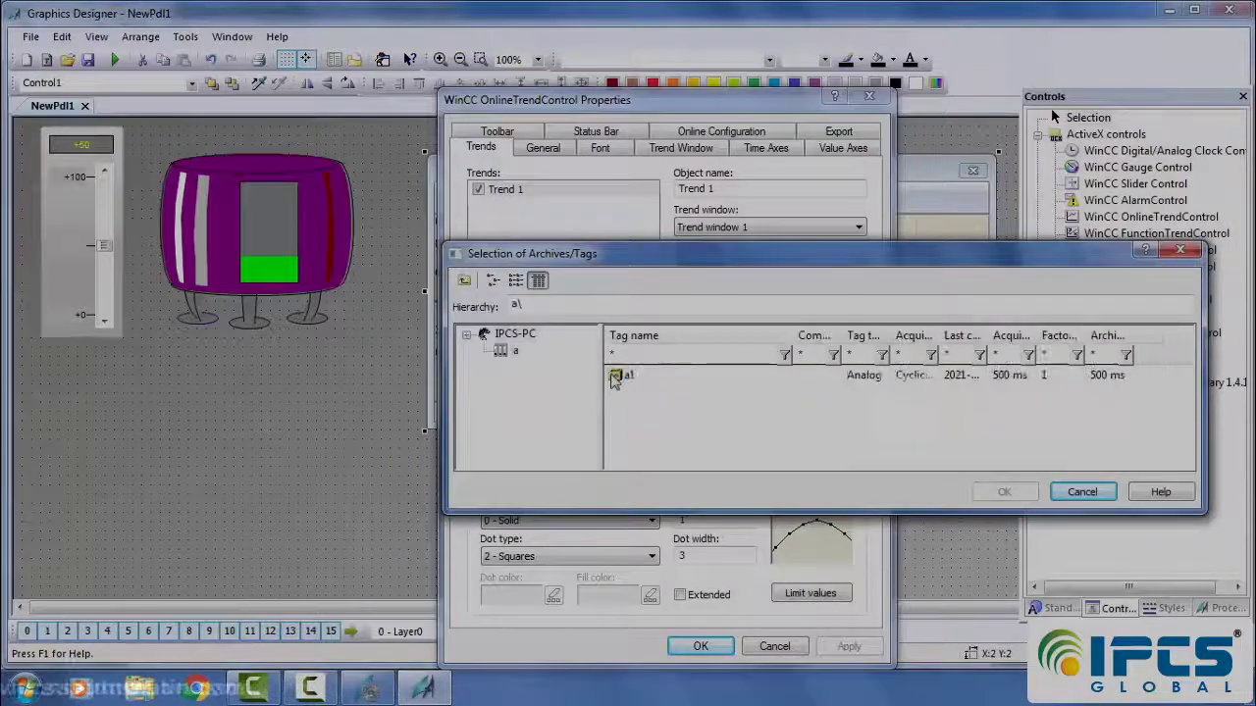
double_click(616, 377)
left_click(1005, 492)
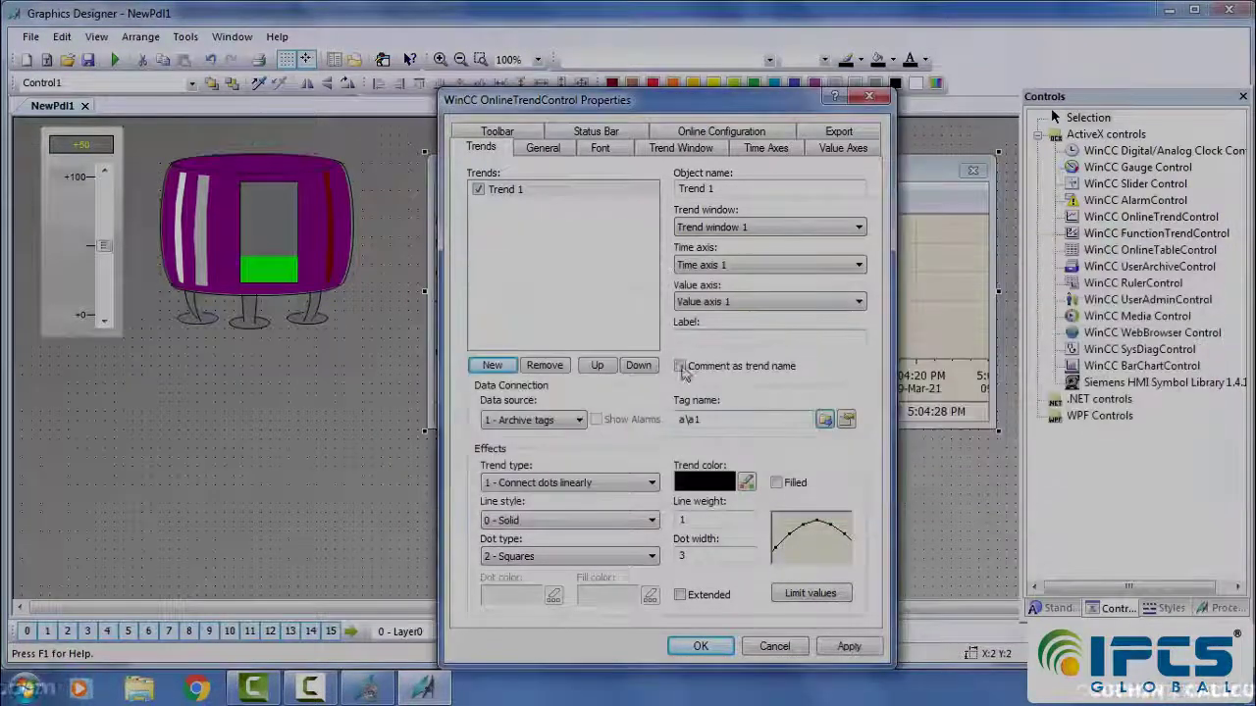
left_click(828, 155)
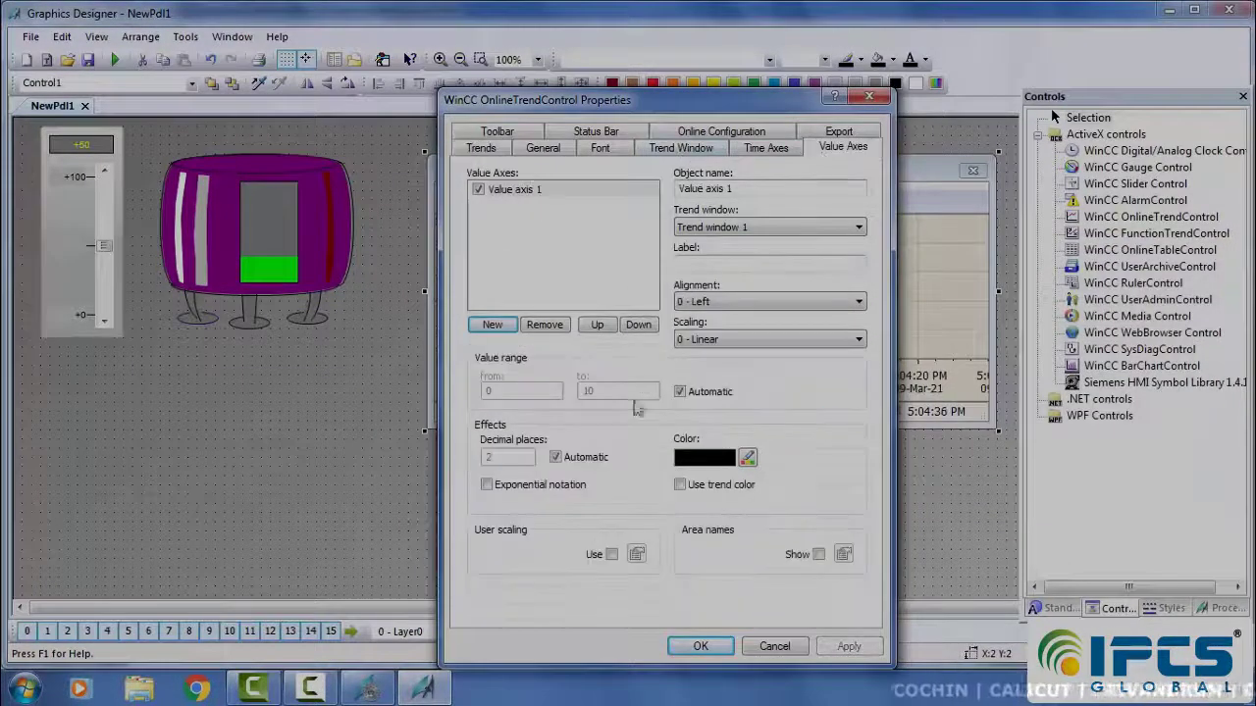
left_click(687, 394)
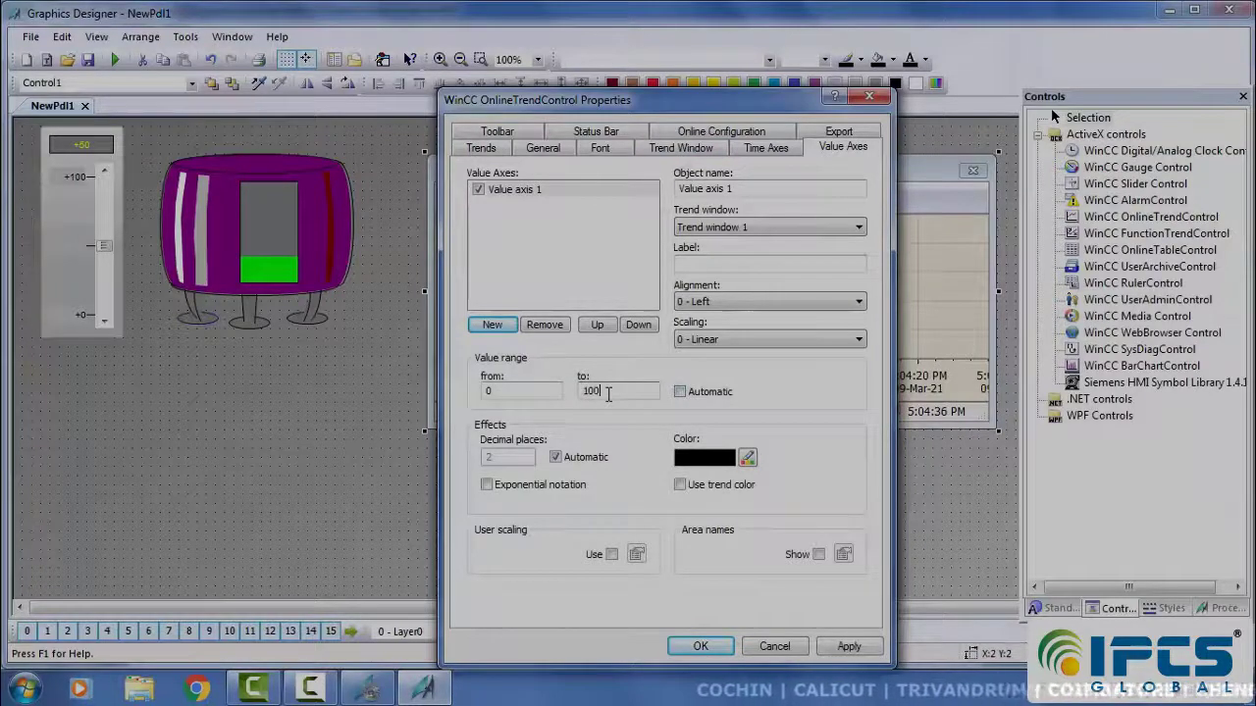
left_click(701, 646)
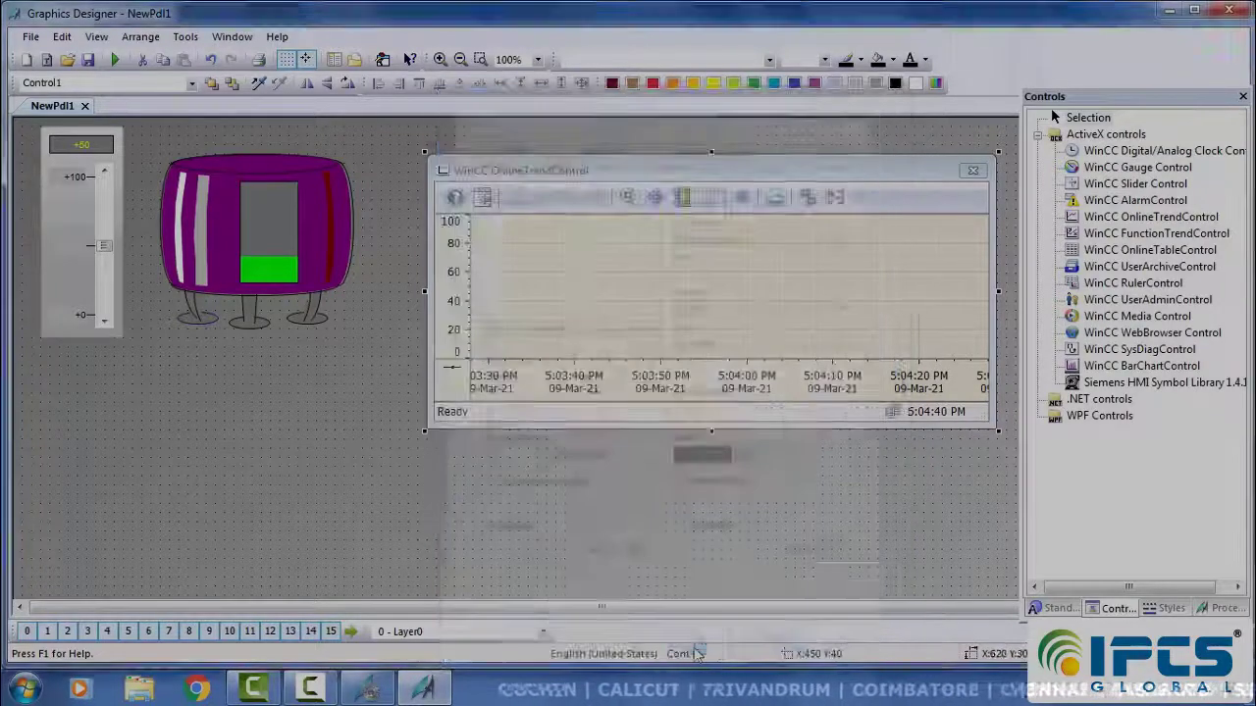
left_click_drag(765, 169, 765, 150)
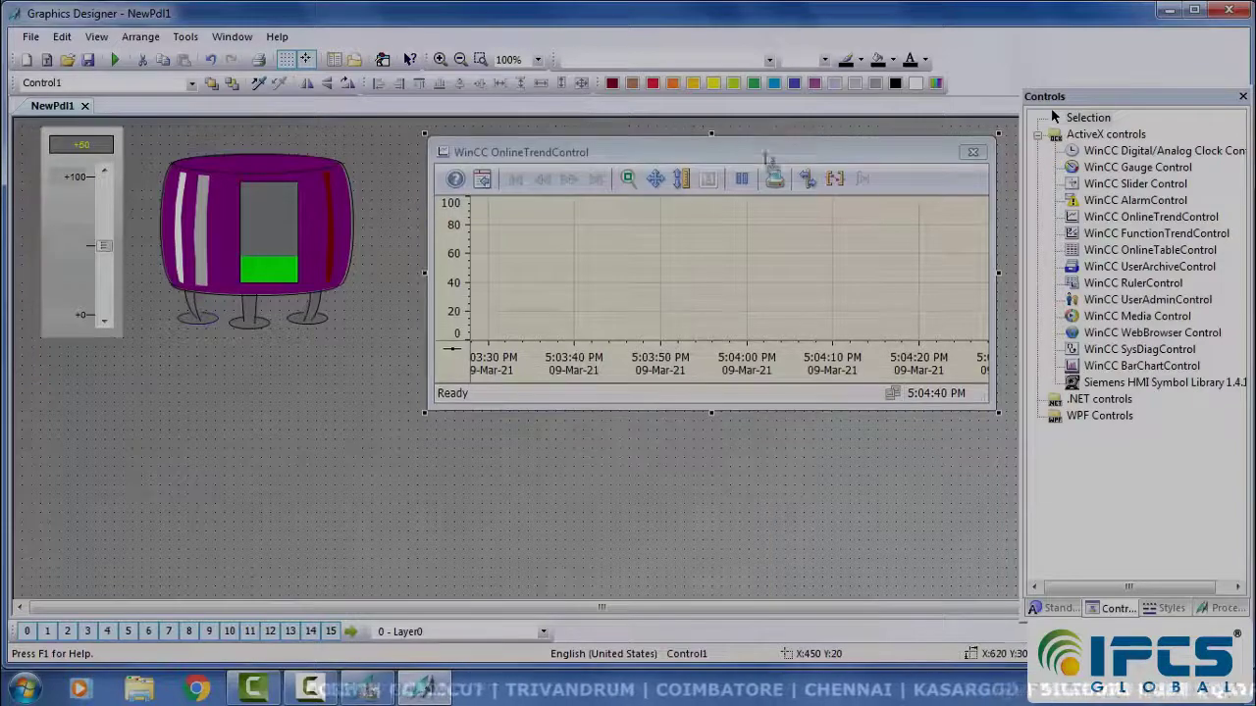
left_click(1057, 609)
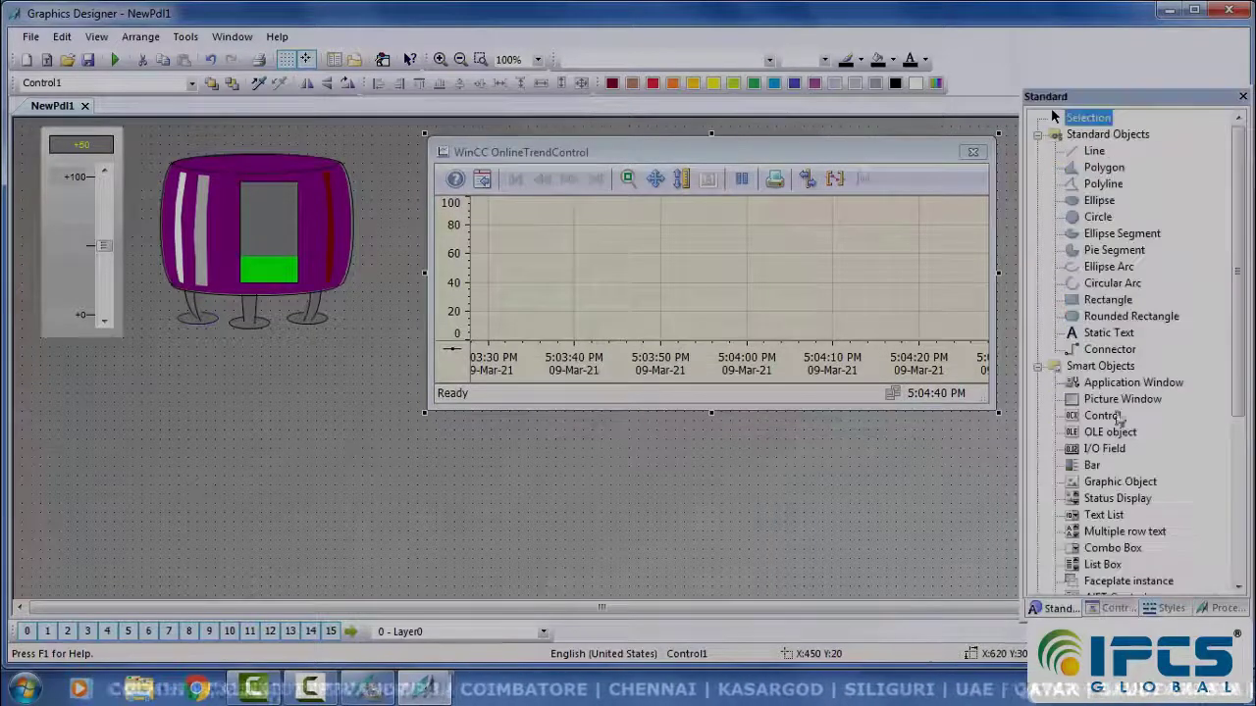
scroll(1242, 260, "down", 5)
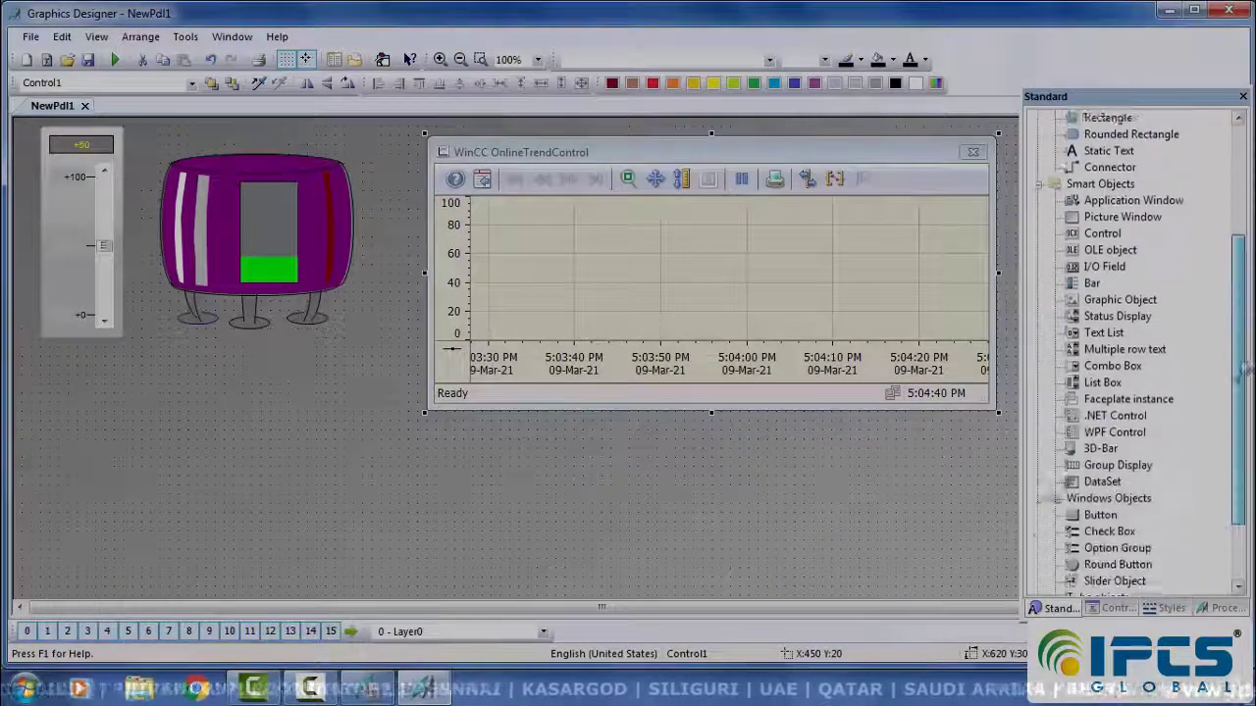
Insert a Windows Objects button labelled report and enlarge it to 220x90.
double_click(1091, 440)
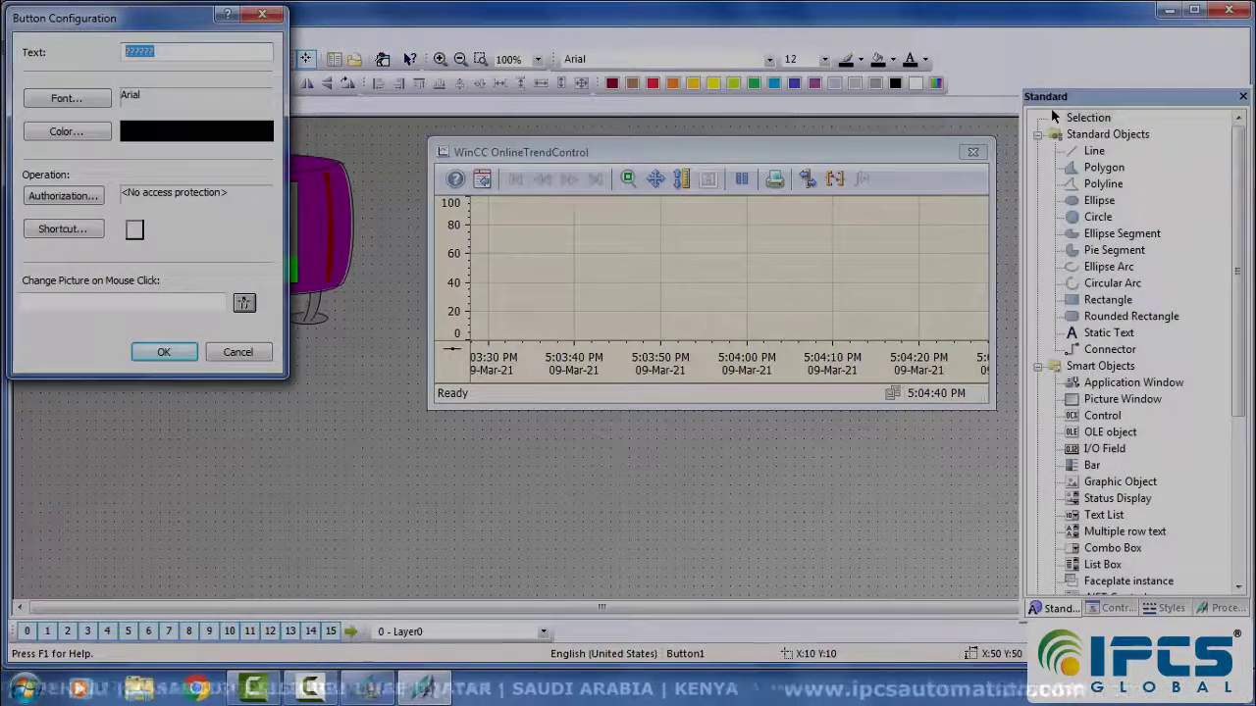
type("reo")
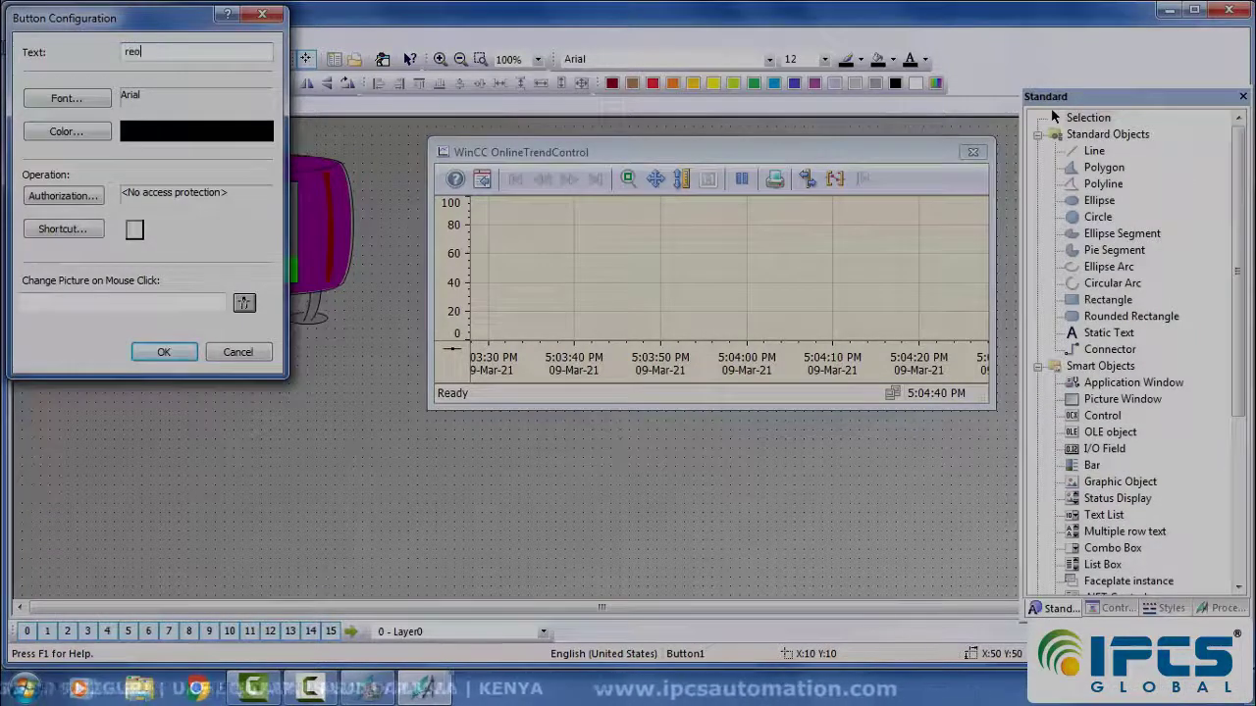
key("BackSpace")
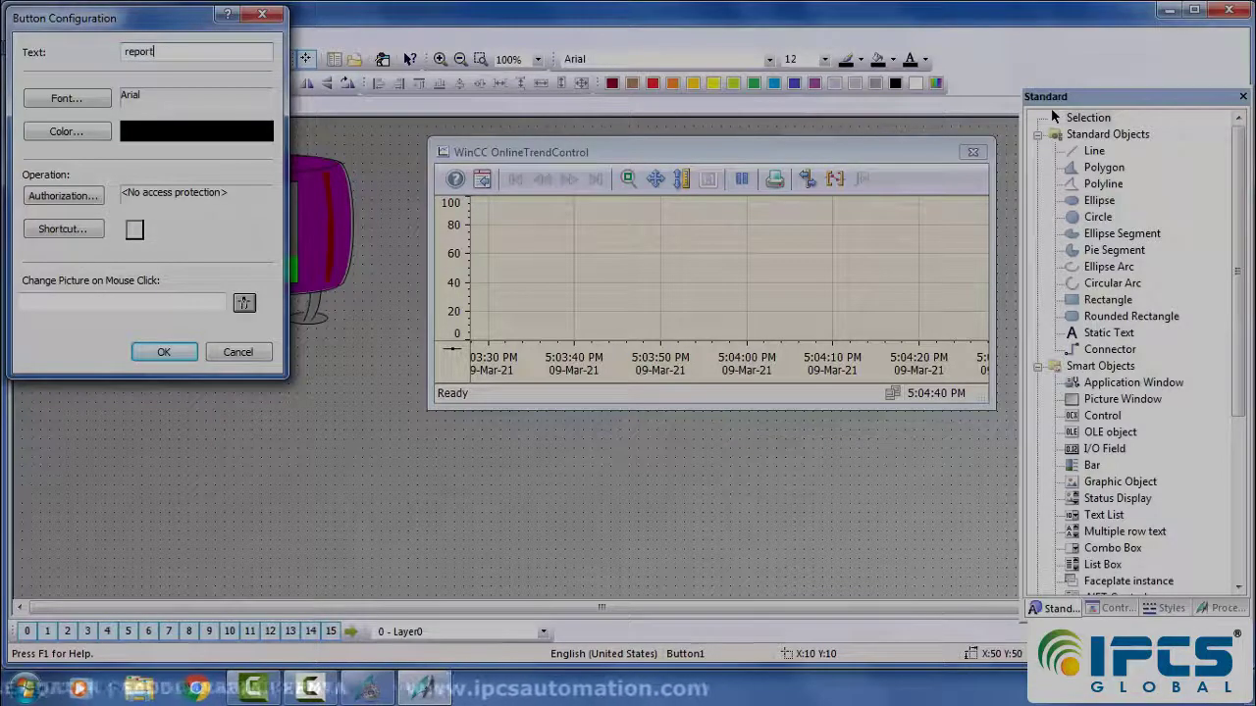
left_click(164, 354)
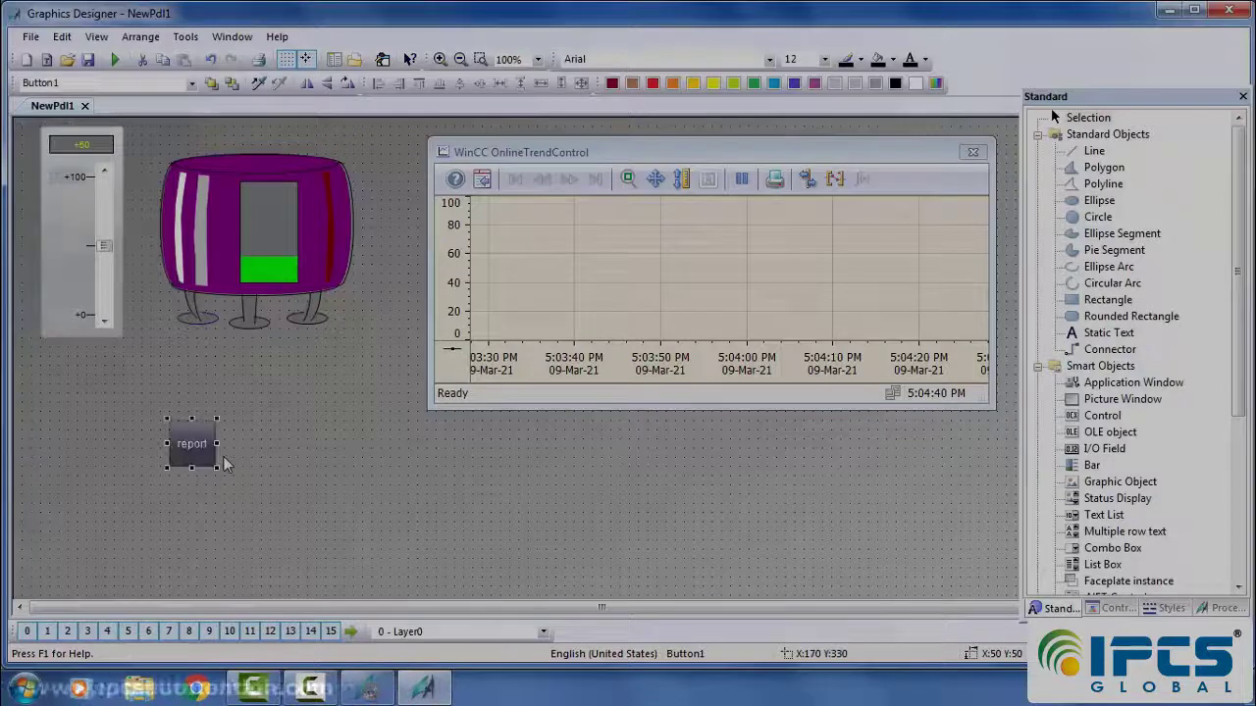
left_click_drag(216, 468, 373, 503)
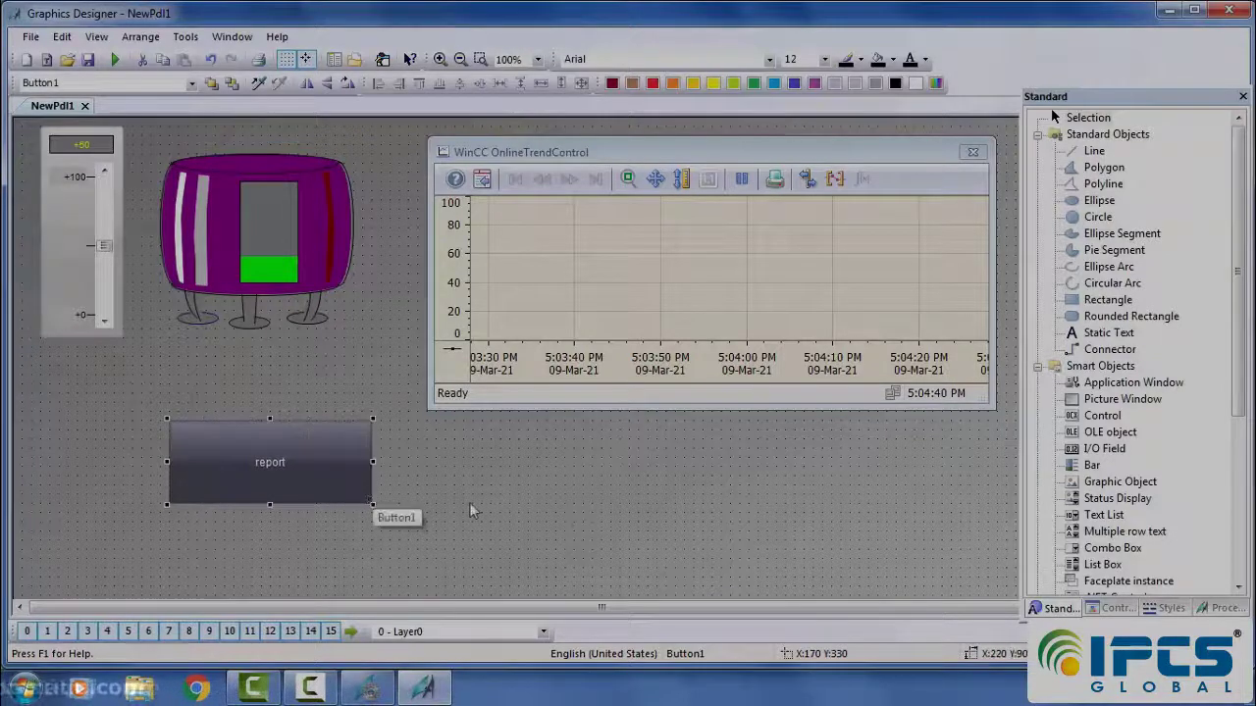
In the report button's Object Properties, go to Events > Mouse and bring up Press Left's action menu.
right_click(324, 484)
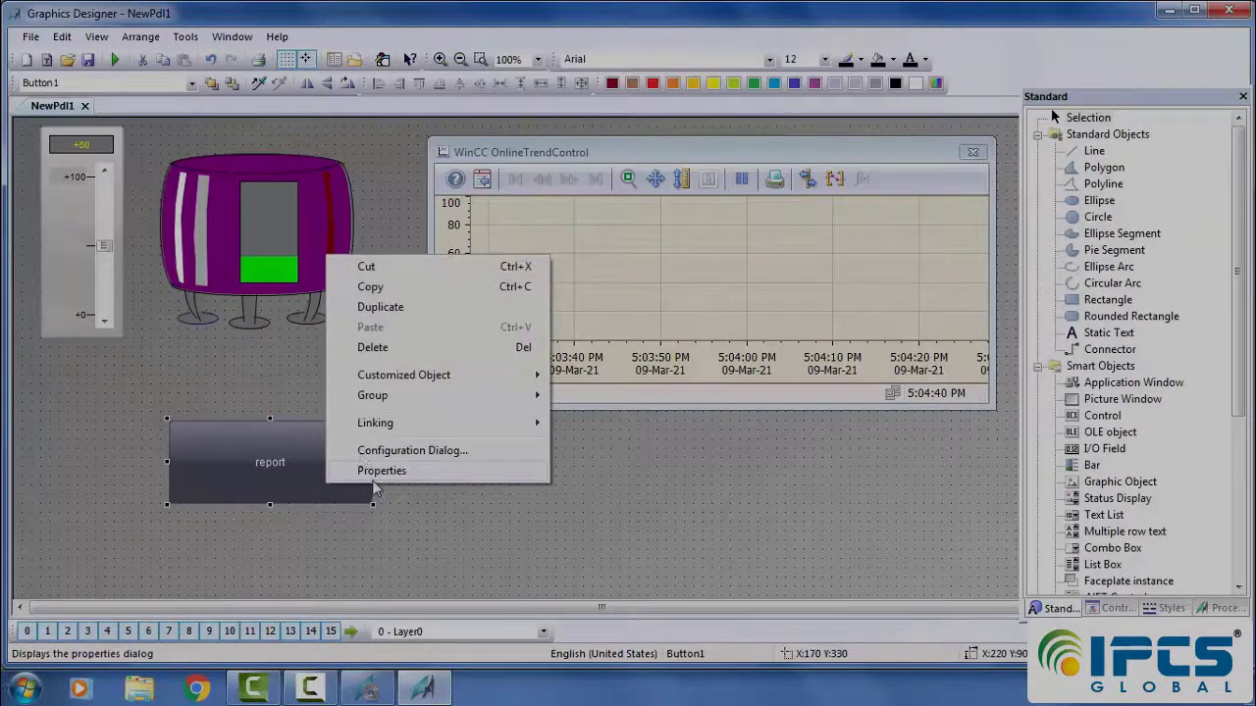
left_click(378, 473)
left_click(171, 220)
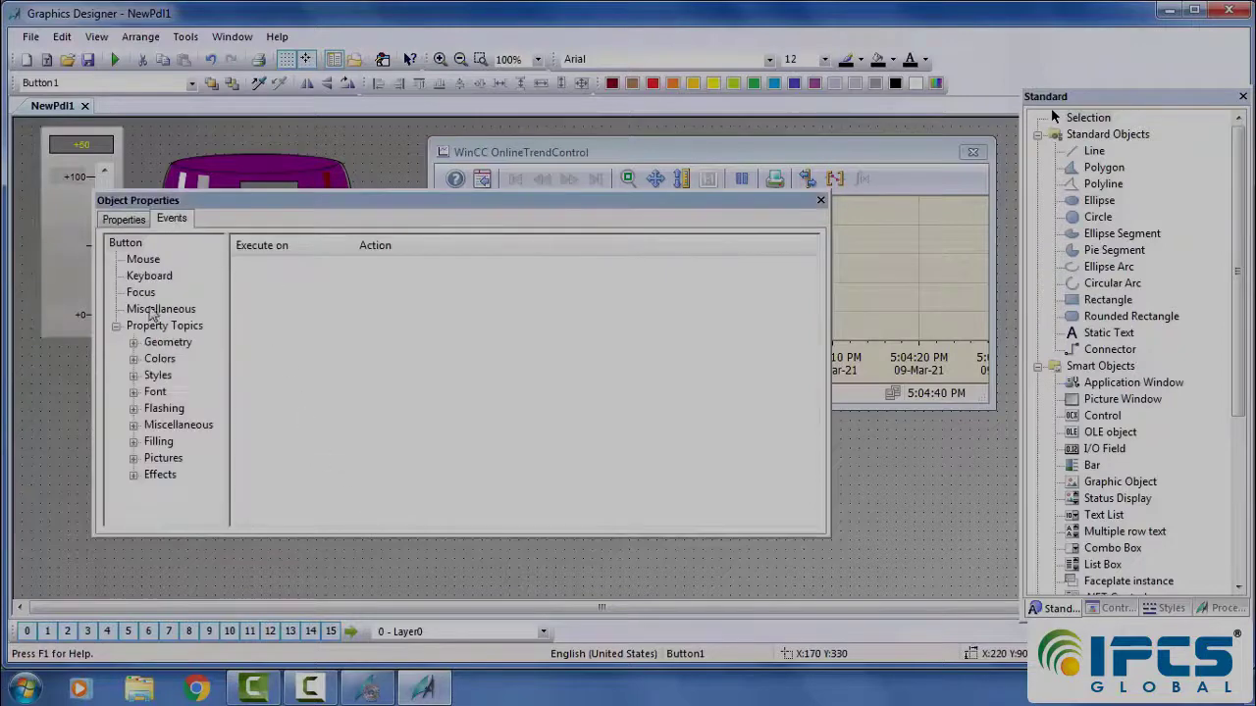
left_click(142, 259)
left_click(351, 286)
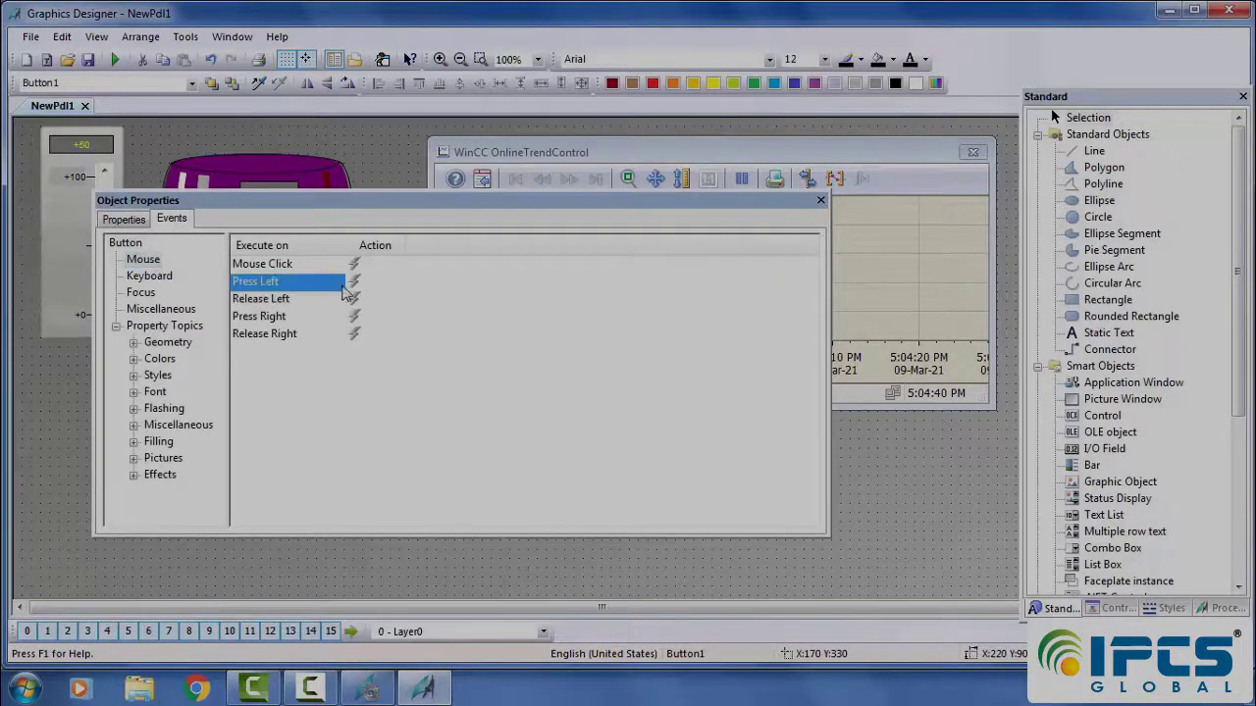
right_click(363, 285)
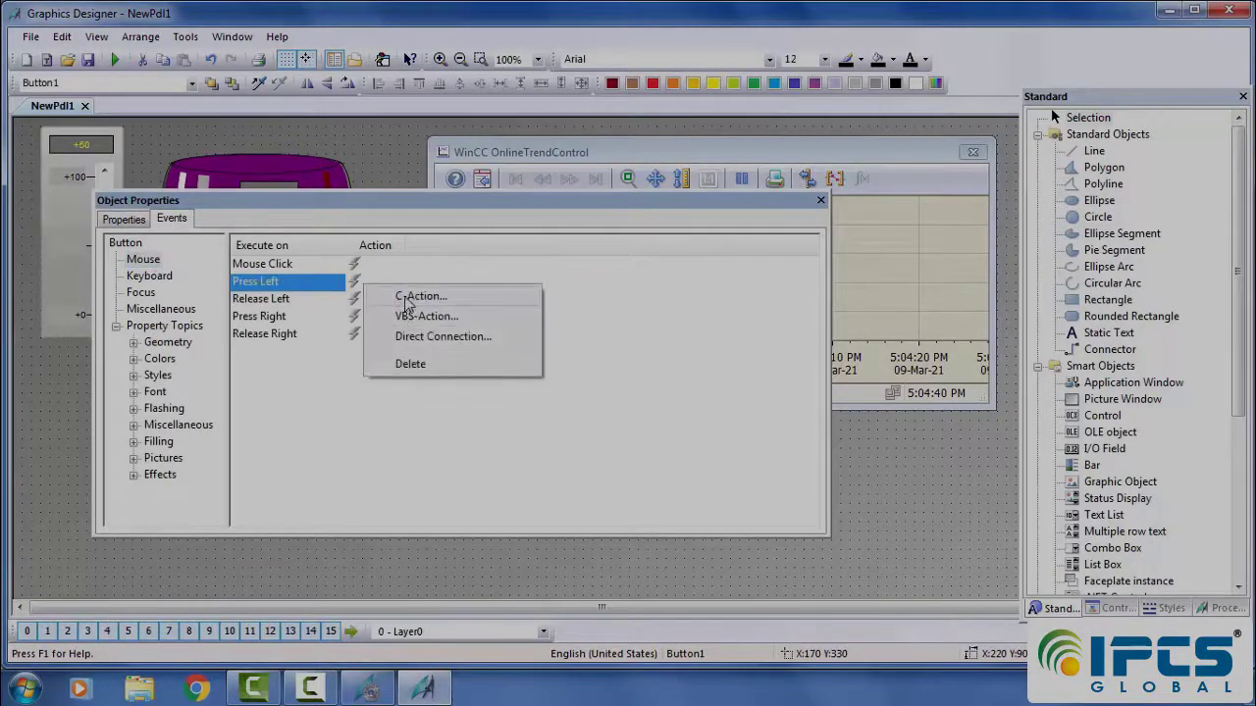
Create a C-Action for Press Left, delete the template comments, and insert RPTJobPreview.
left_click(404, 297)
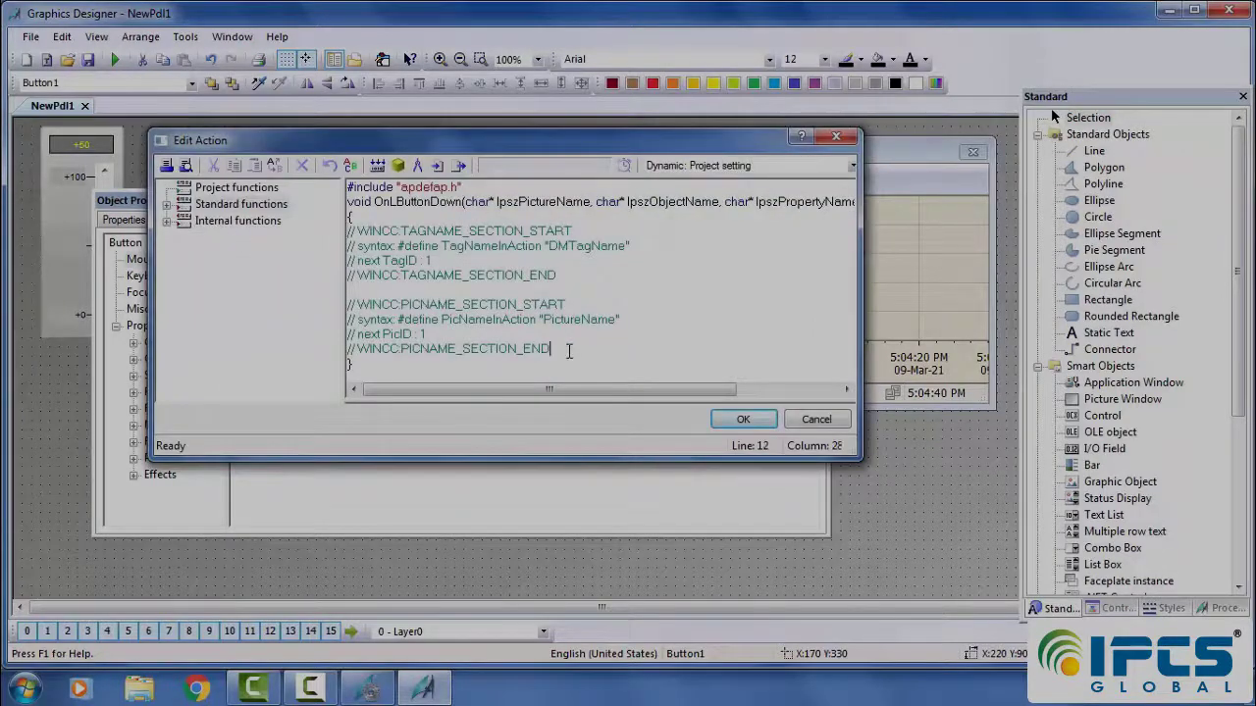
left_click_drag(568, 350, 361, 228)
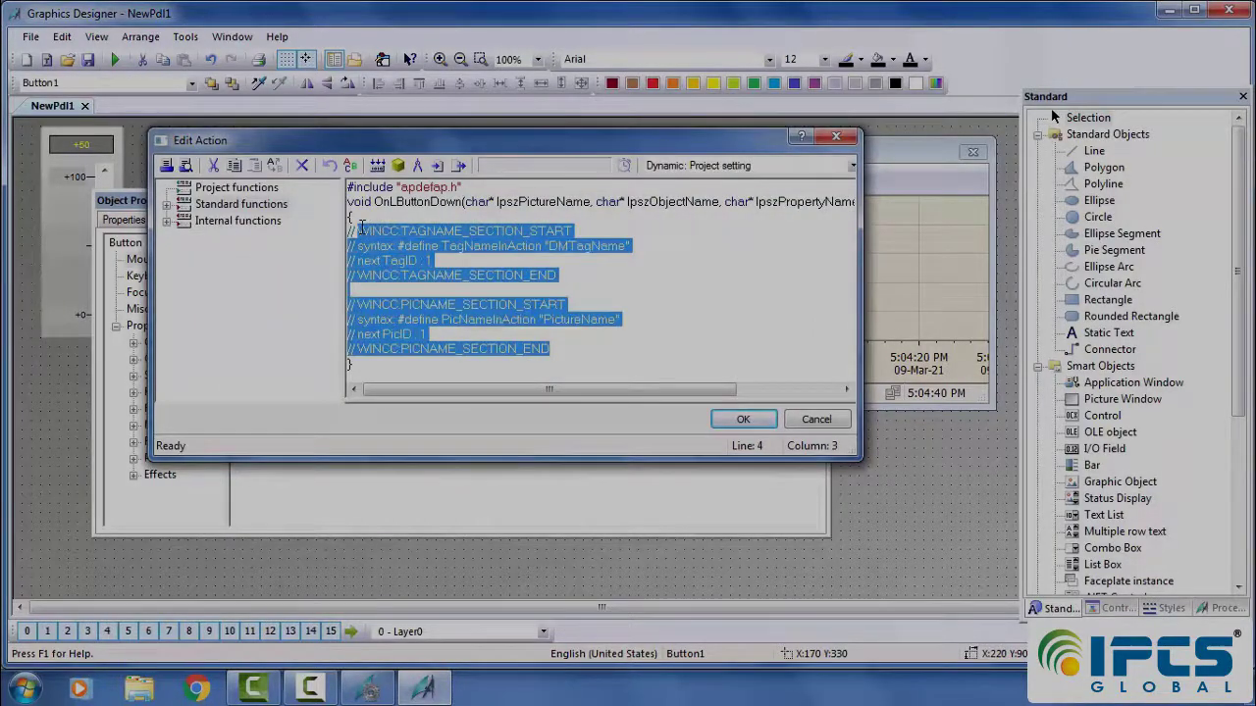
key("Delete")
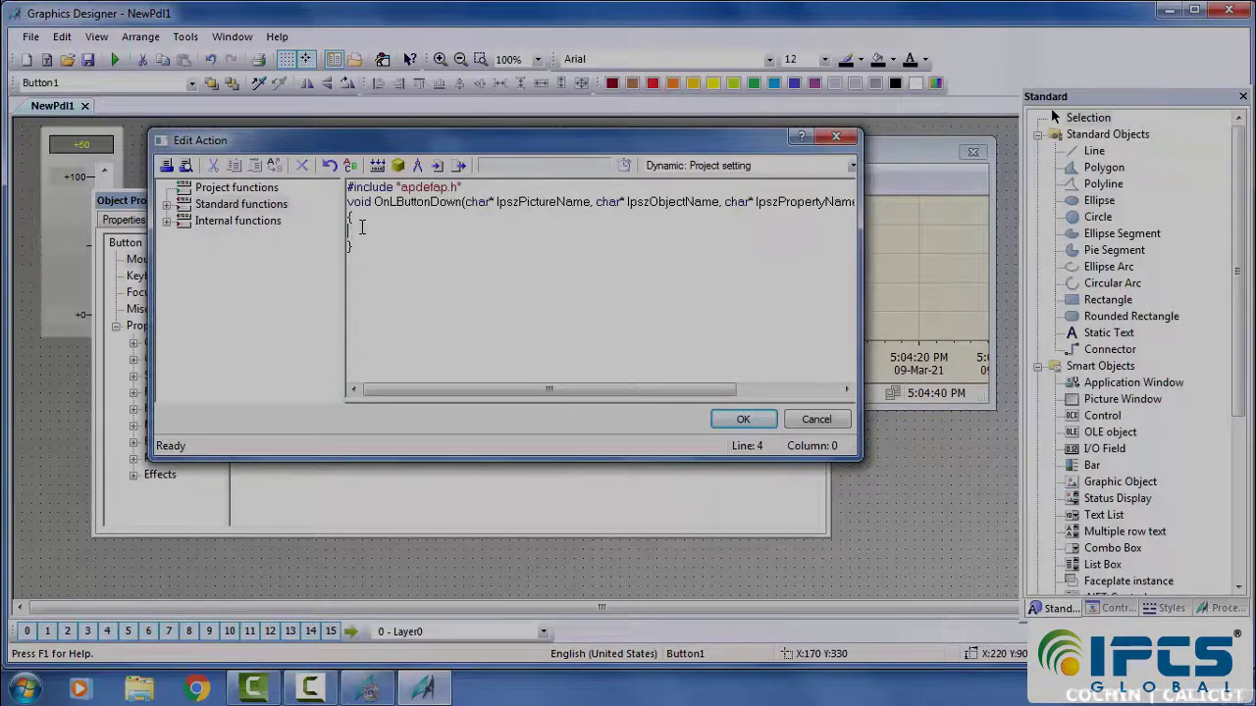
left_click(170, 206)
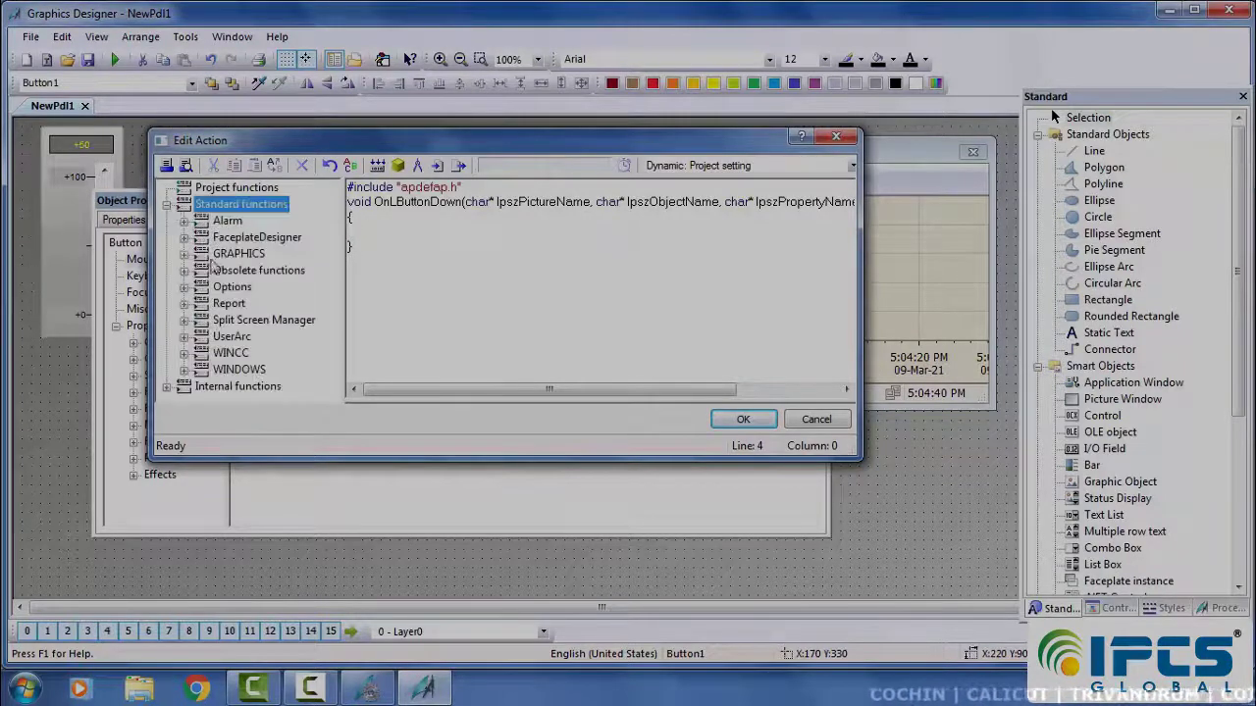
left_click(183, 305)
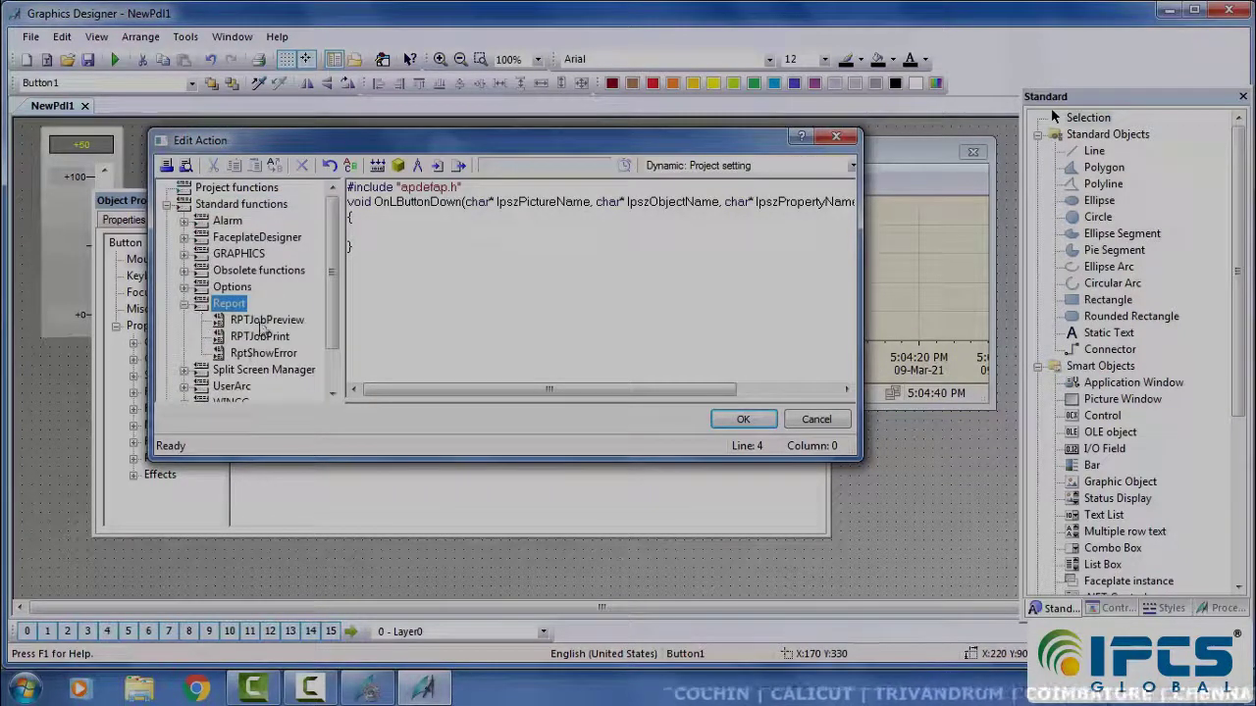
double_click(263, 322)
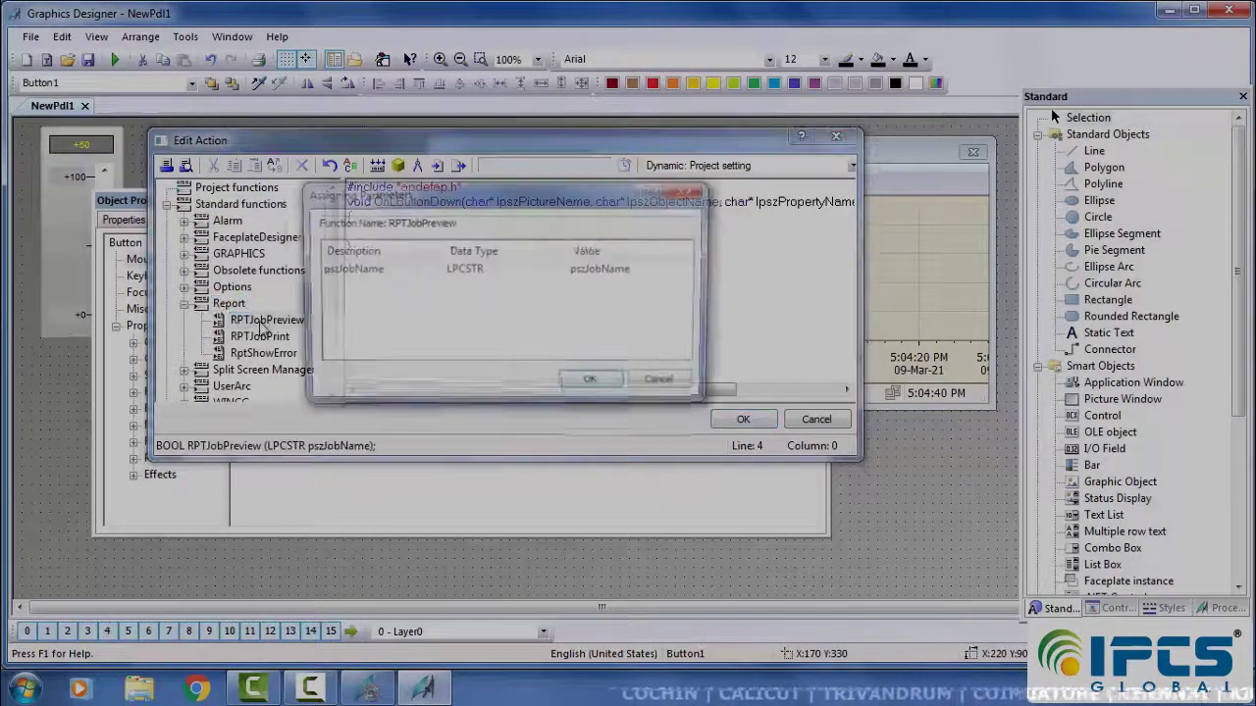
Set the job name to "report1", compile with 0 errors, and save the action.
left_click(633, 271)
left_click_drag(636, 269, 573, 269)
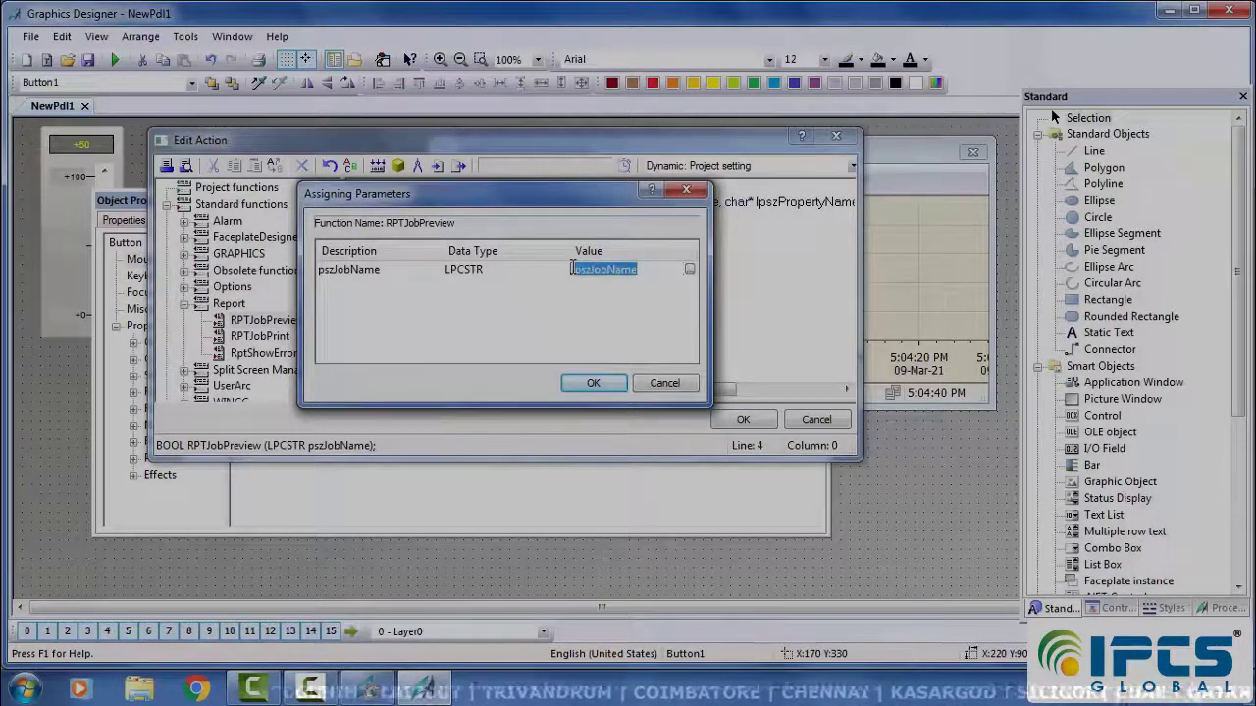
key("shift+F10")
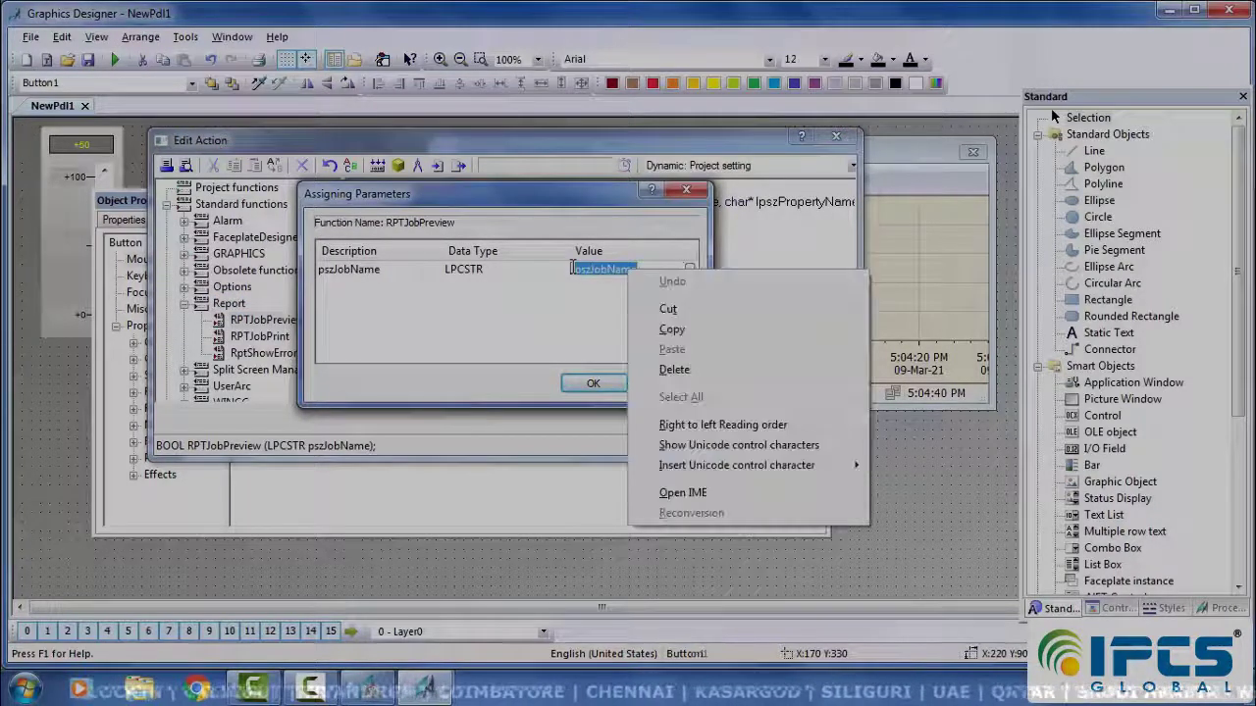
left_click(588, 274)
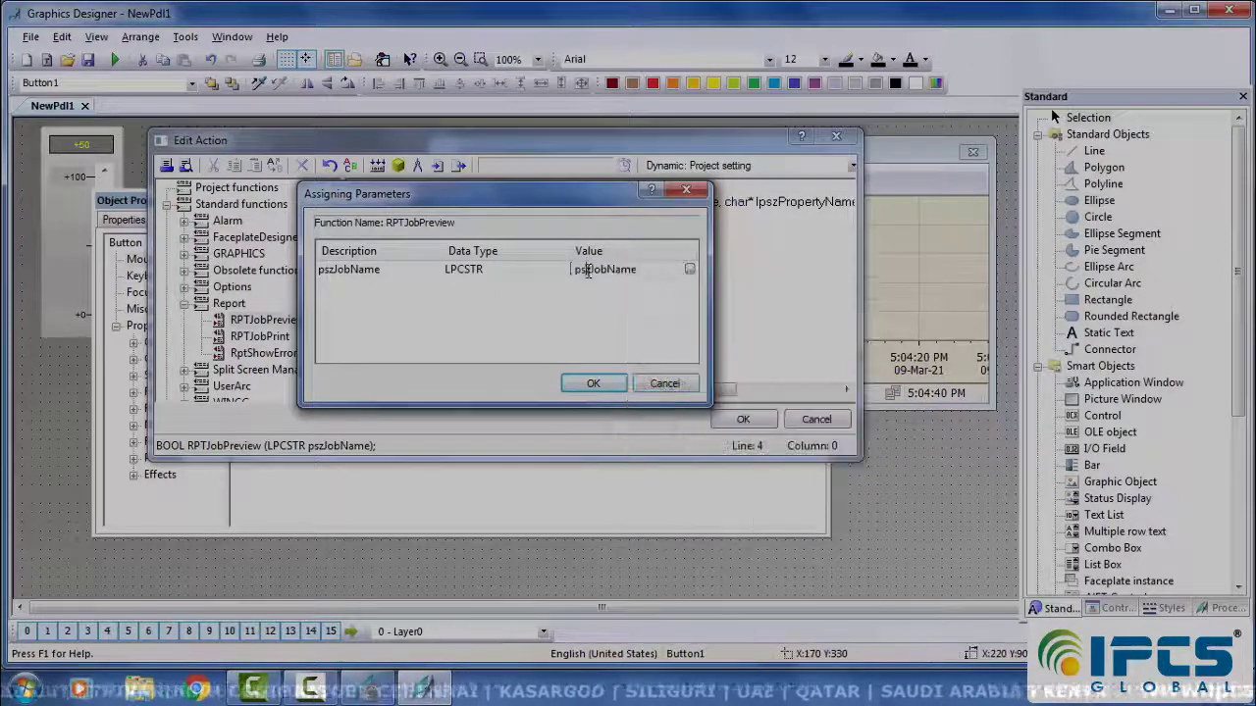
left_click_drag(667, 269, 568, 253)
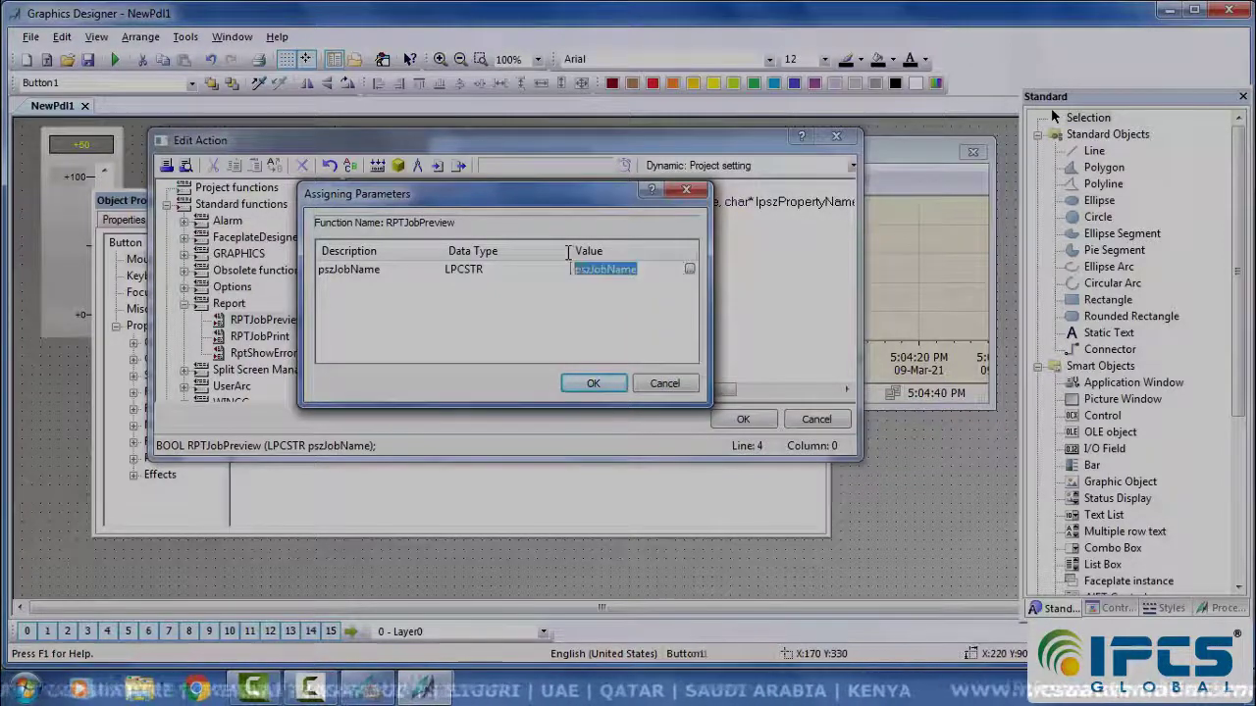
type("\"")
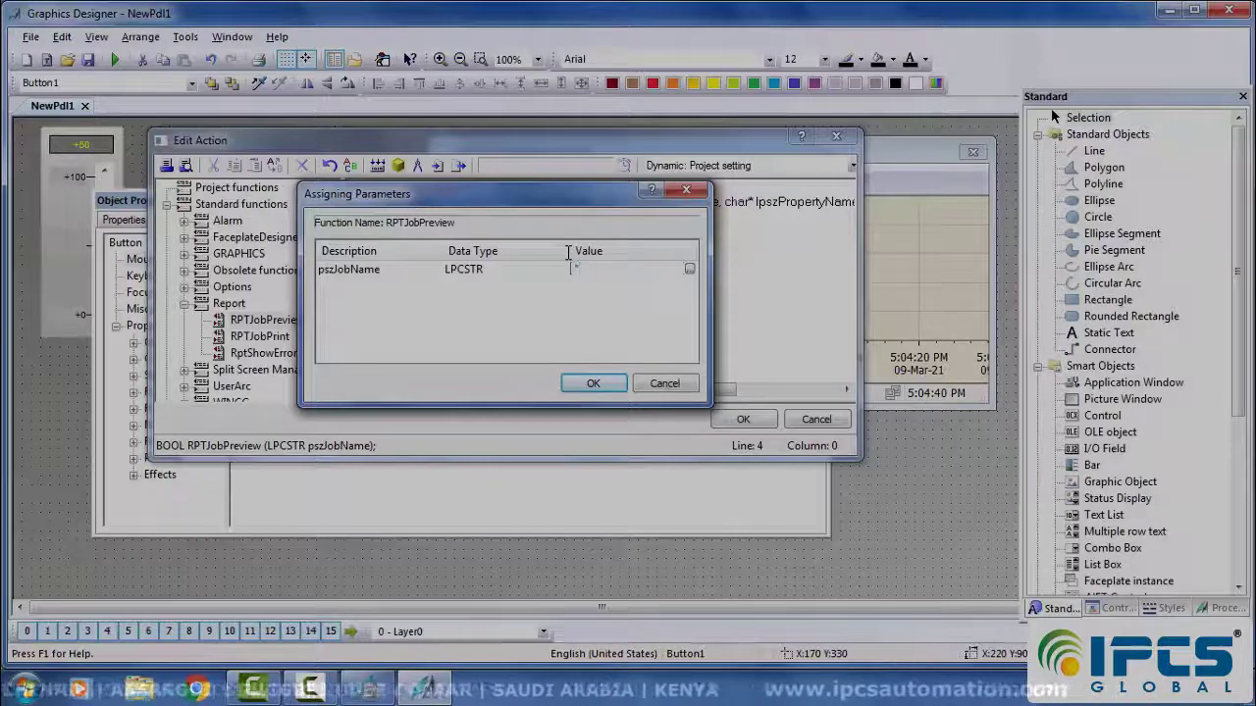
type("report1\"")
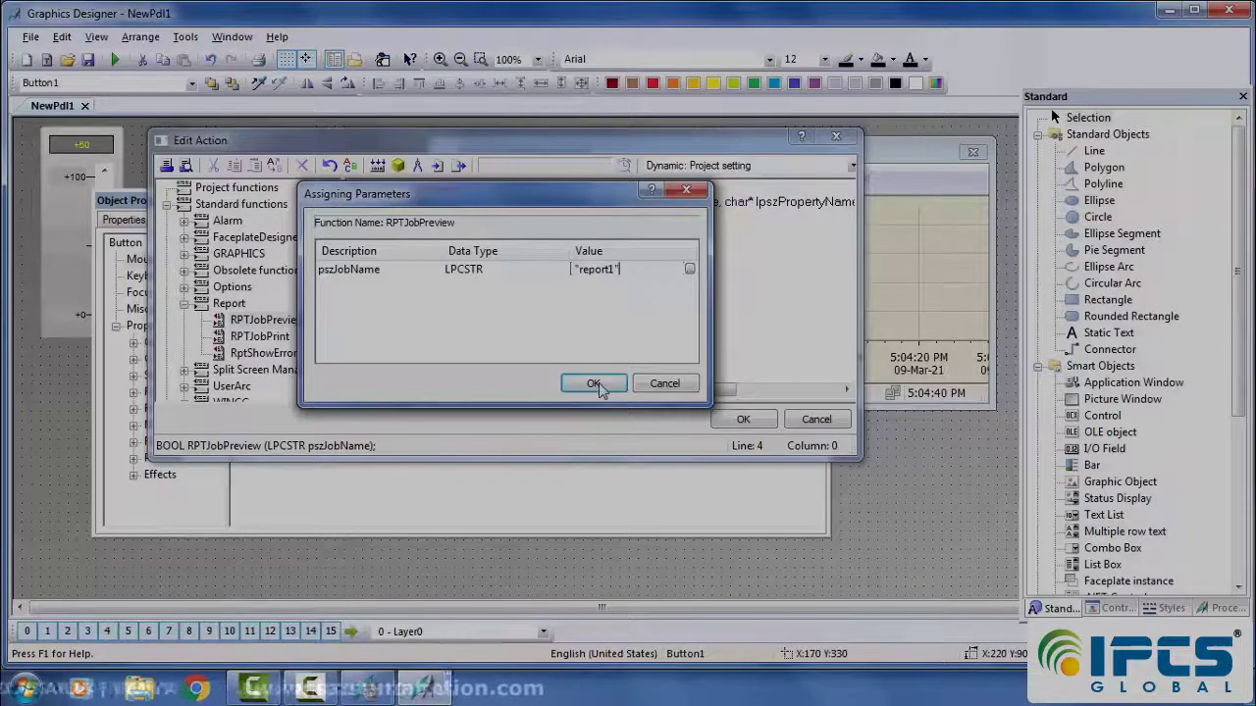
left_click(593, 382)
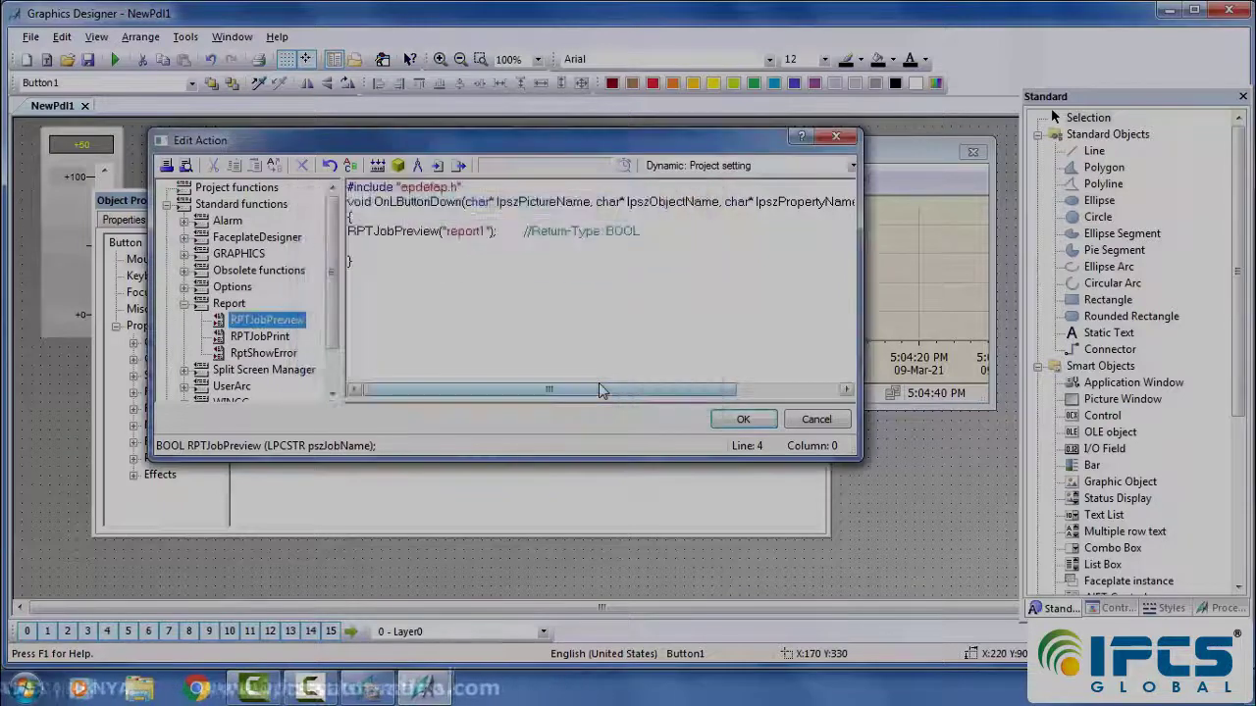
left_click(647, 232)
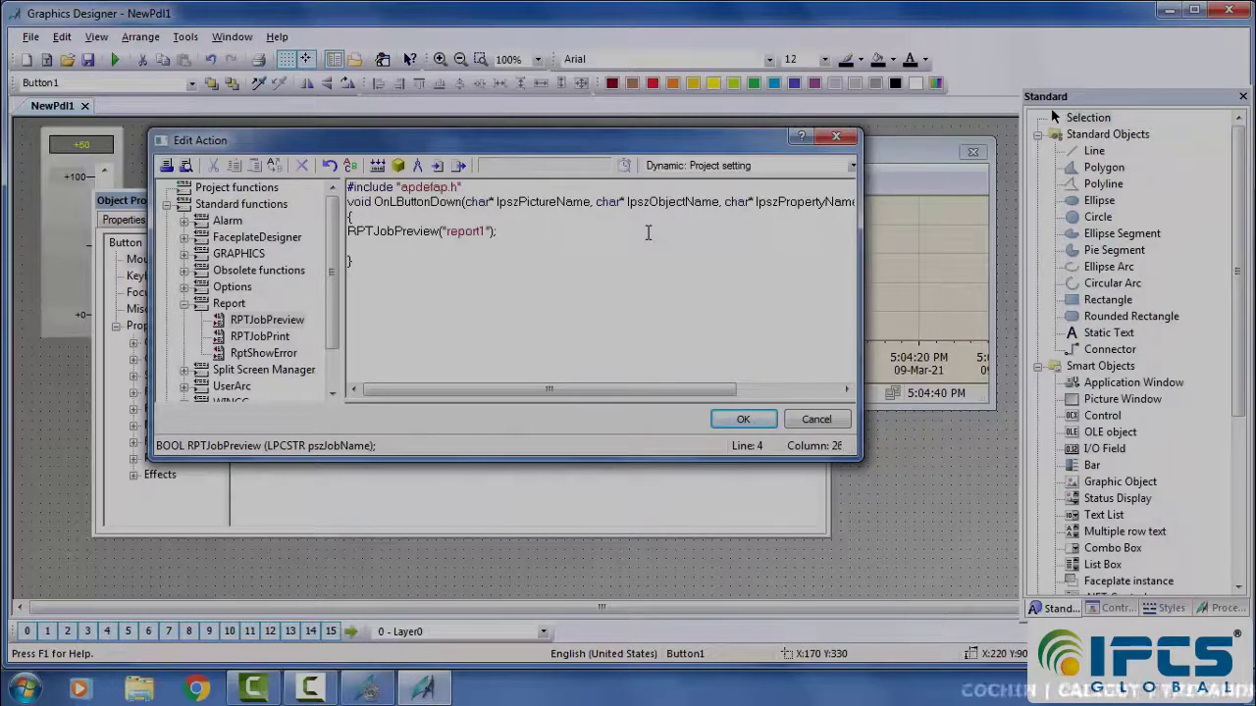
left_click(378, 165)
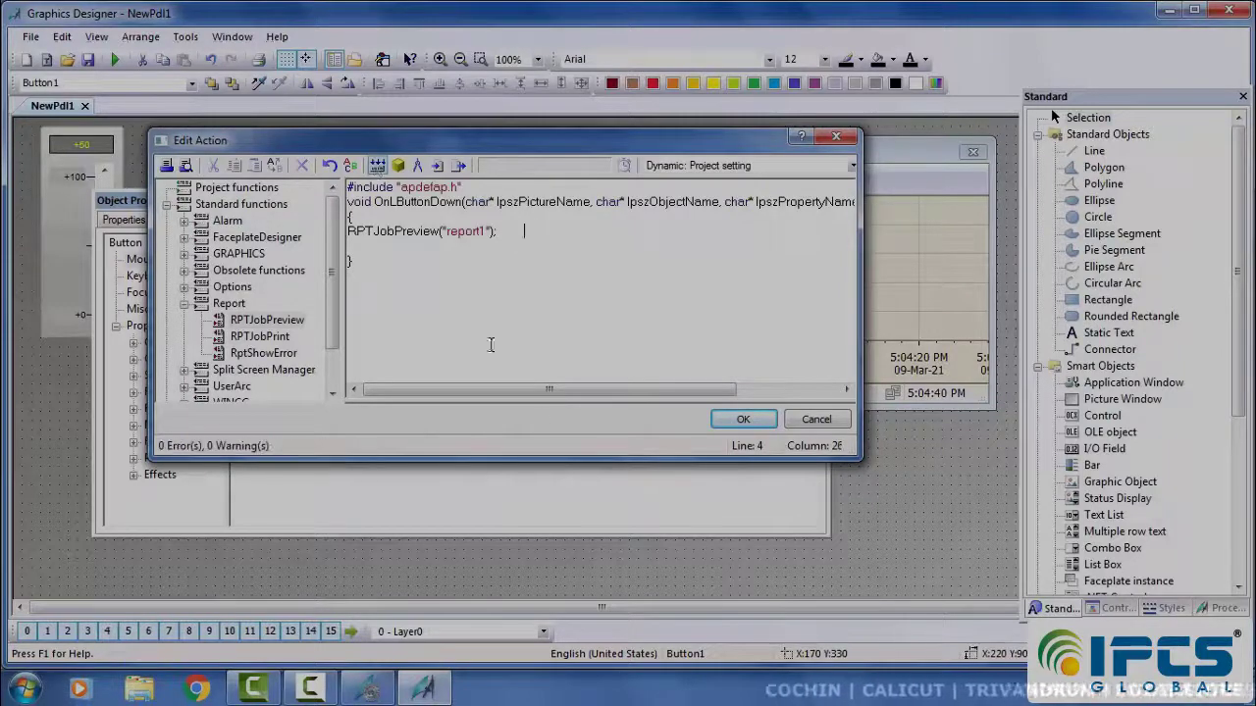
left_click(734, 428)
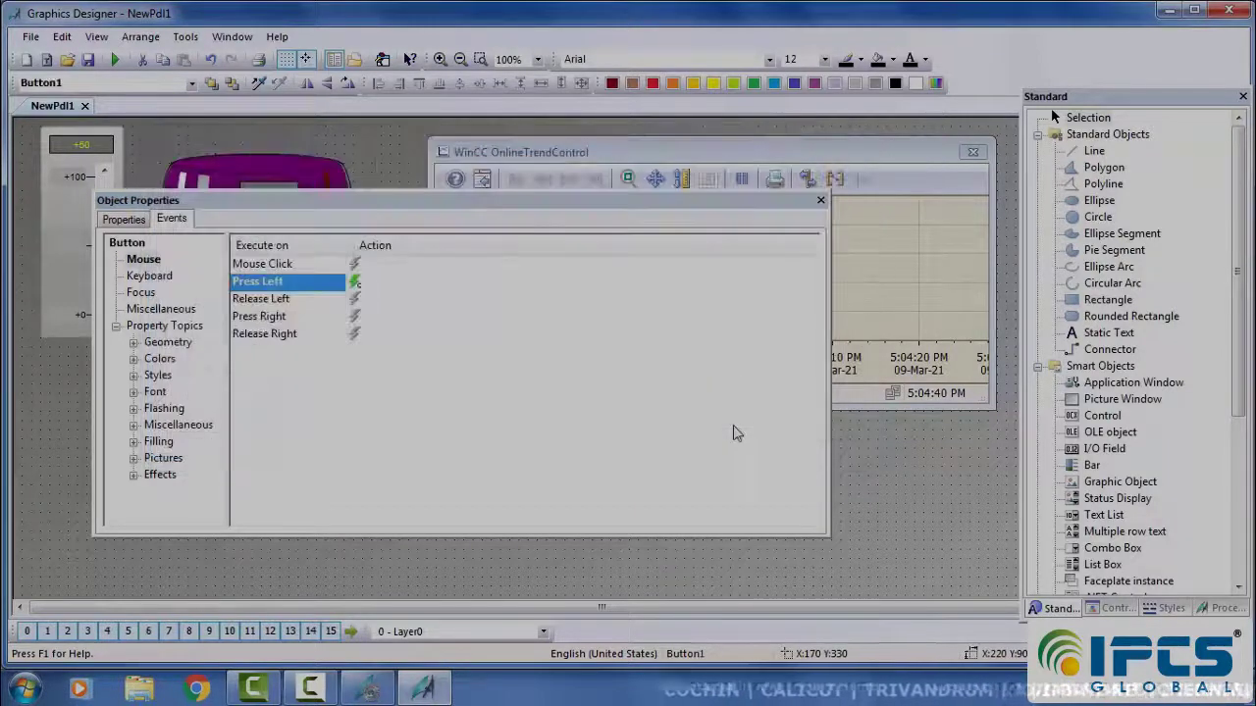
left_click(820, 202)
double_click(110, 241)
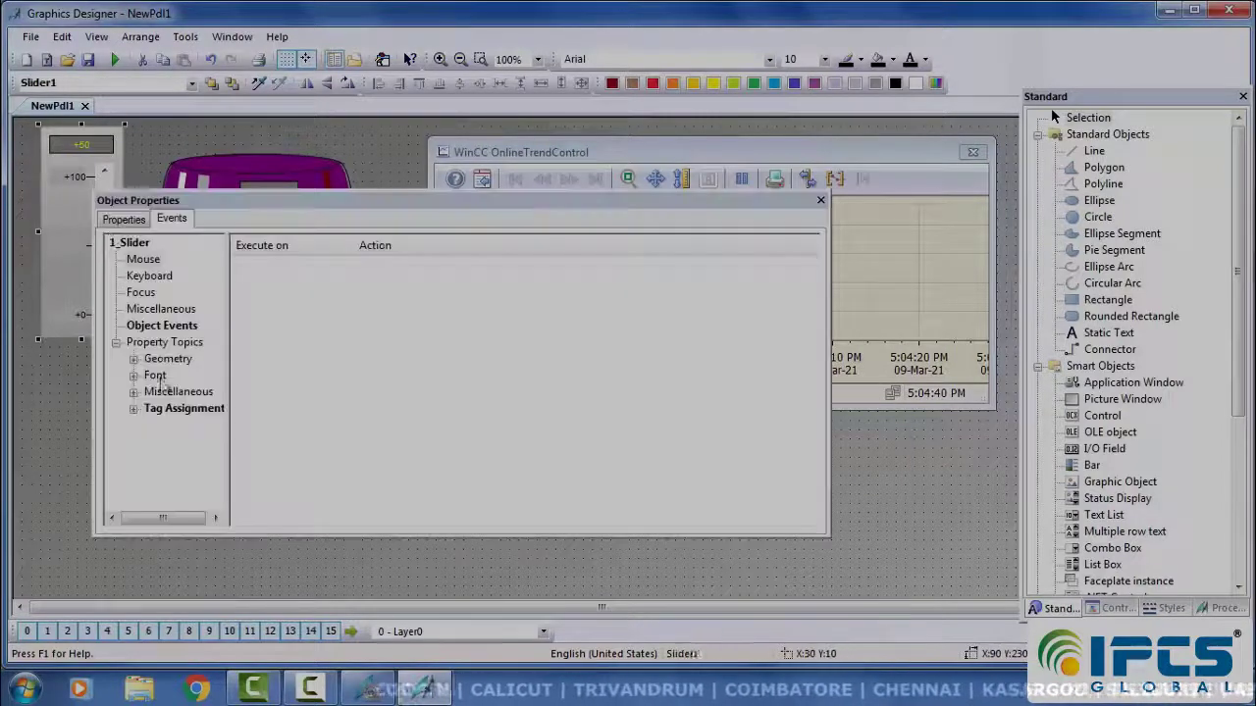
left_click(177, 409)
double_click(196, 410)
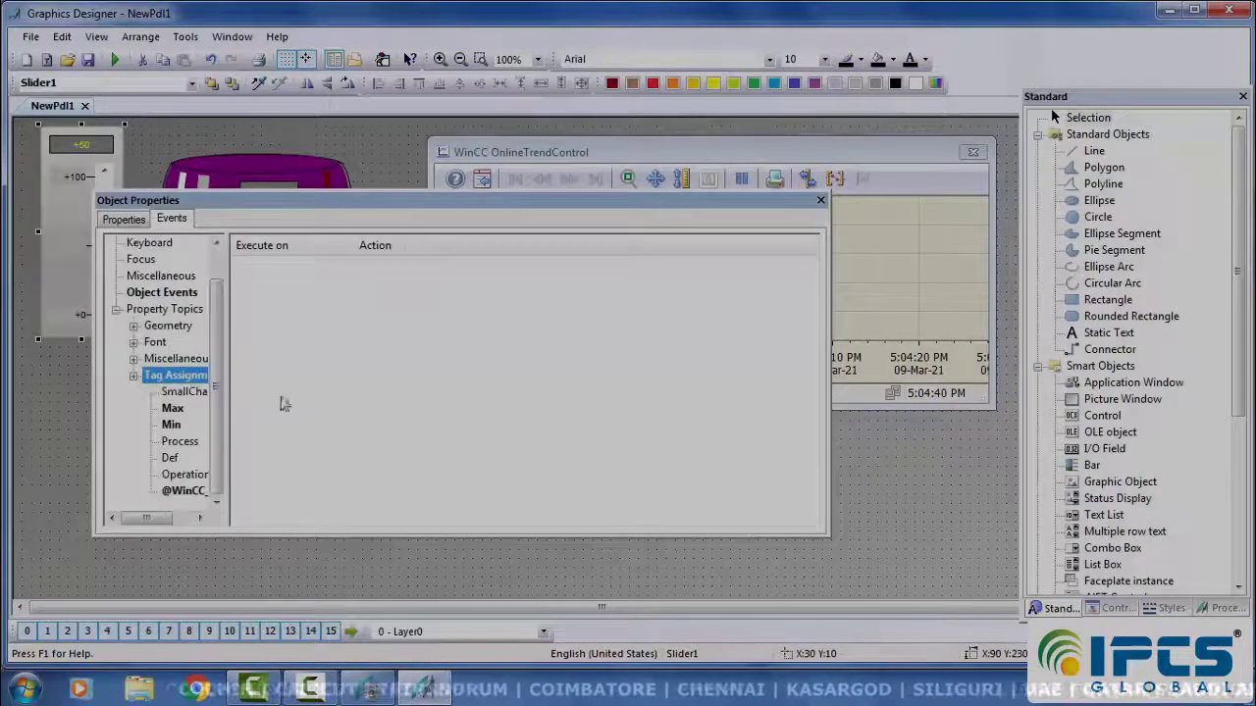
left_click(133, 375)
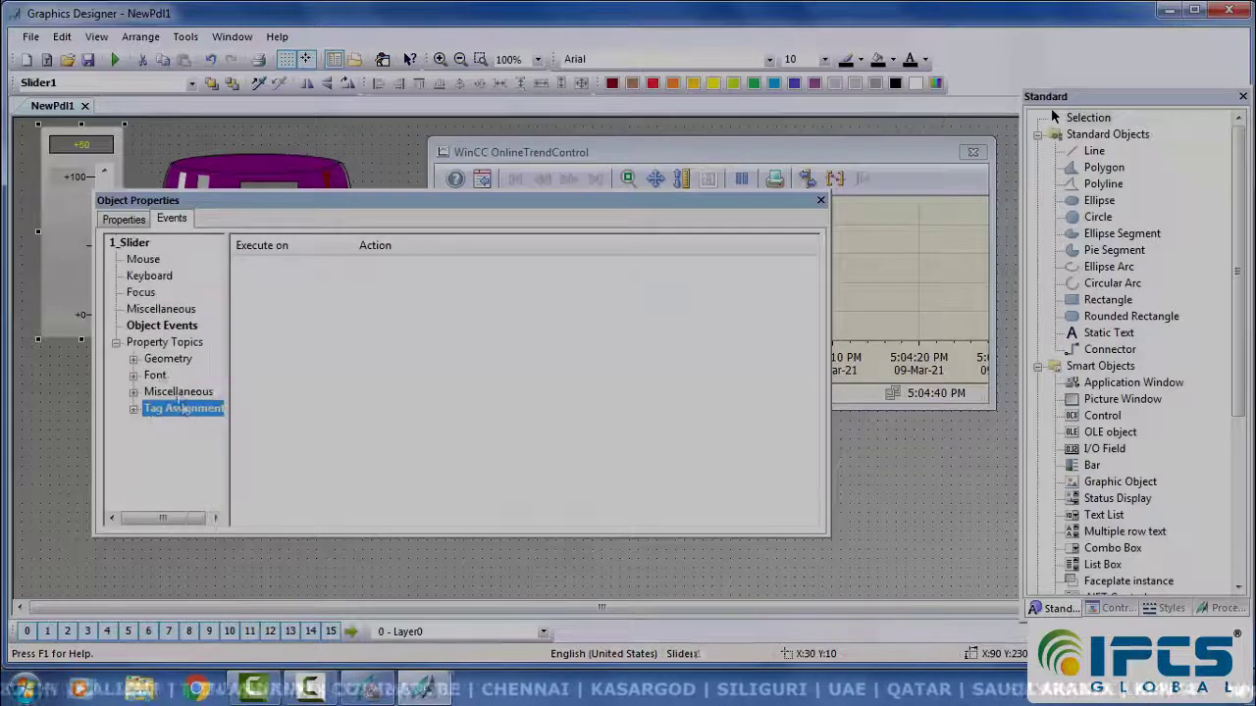
left_click(118, 220)
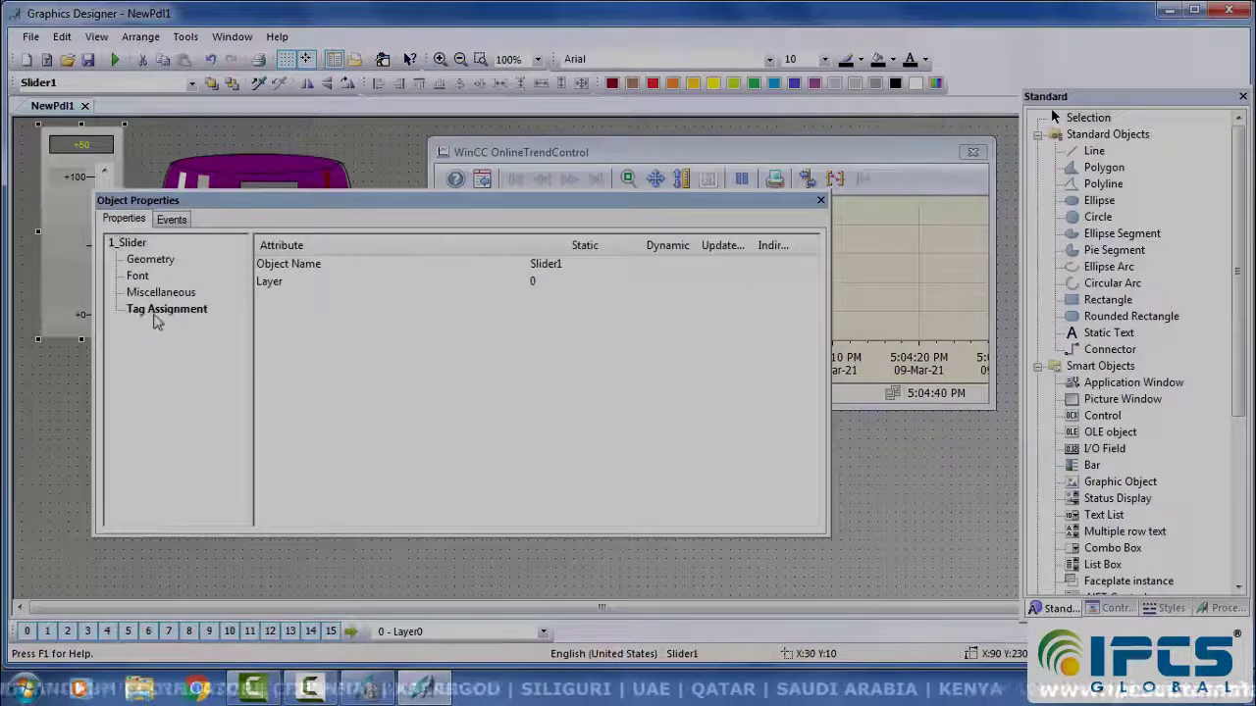
left_click(155, 316)
left_click(313, 373)
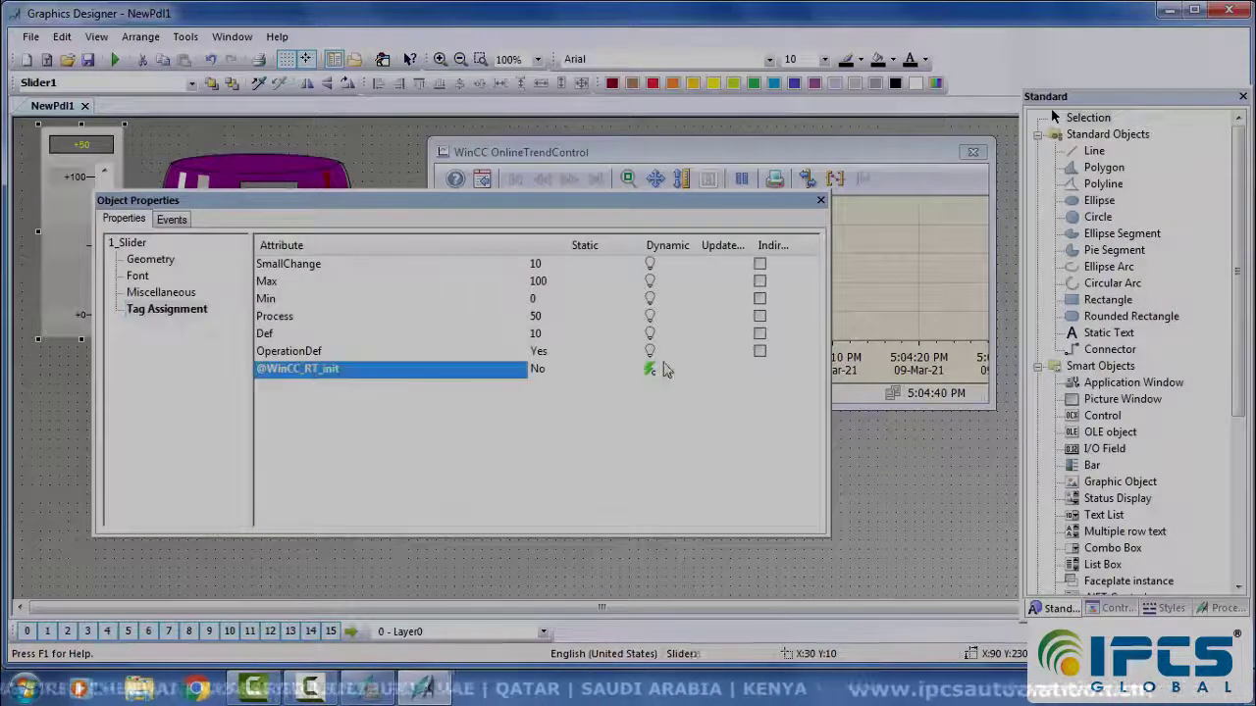
right_click(664, 369)
left_click(710, 478)
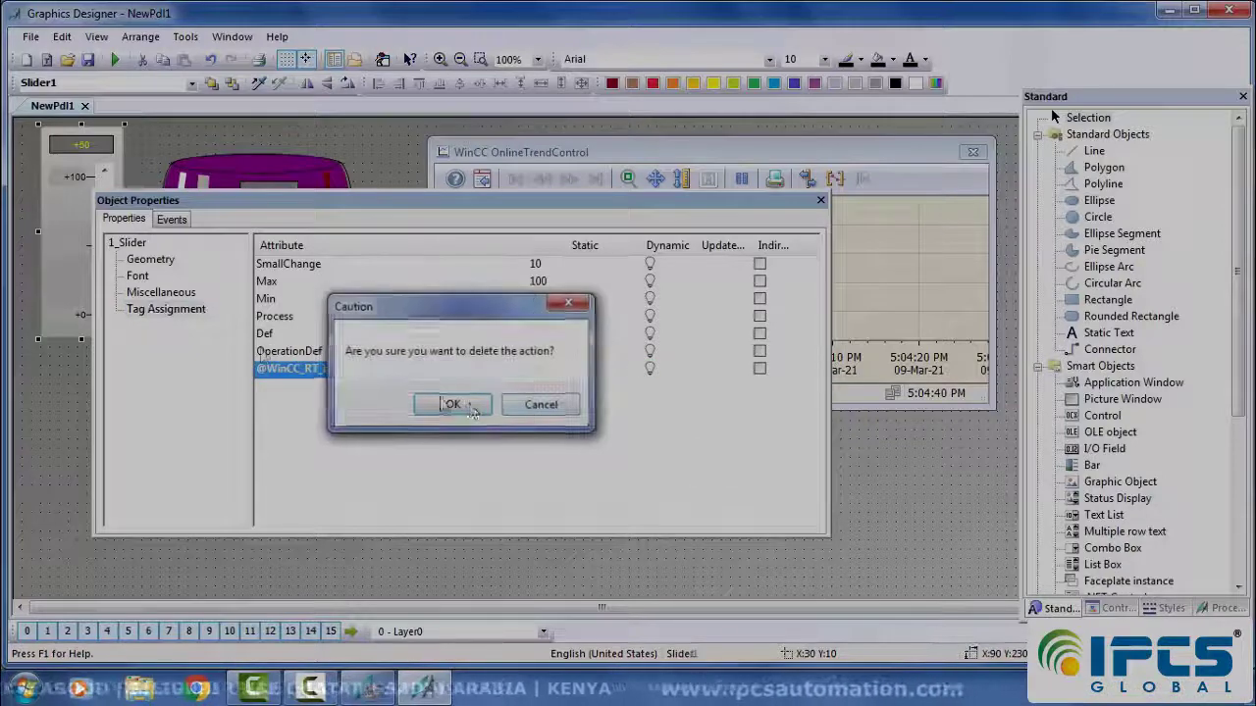
left_click(469, 406)
Link the slider's Process attribute to tag a1 with update cycle Upon change.
left_click(277, 315)
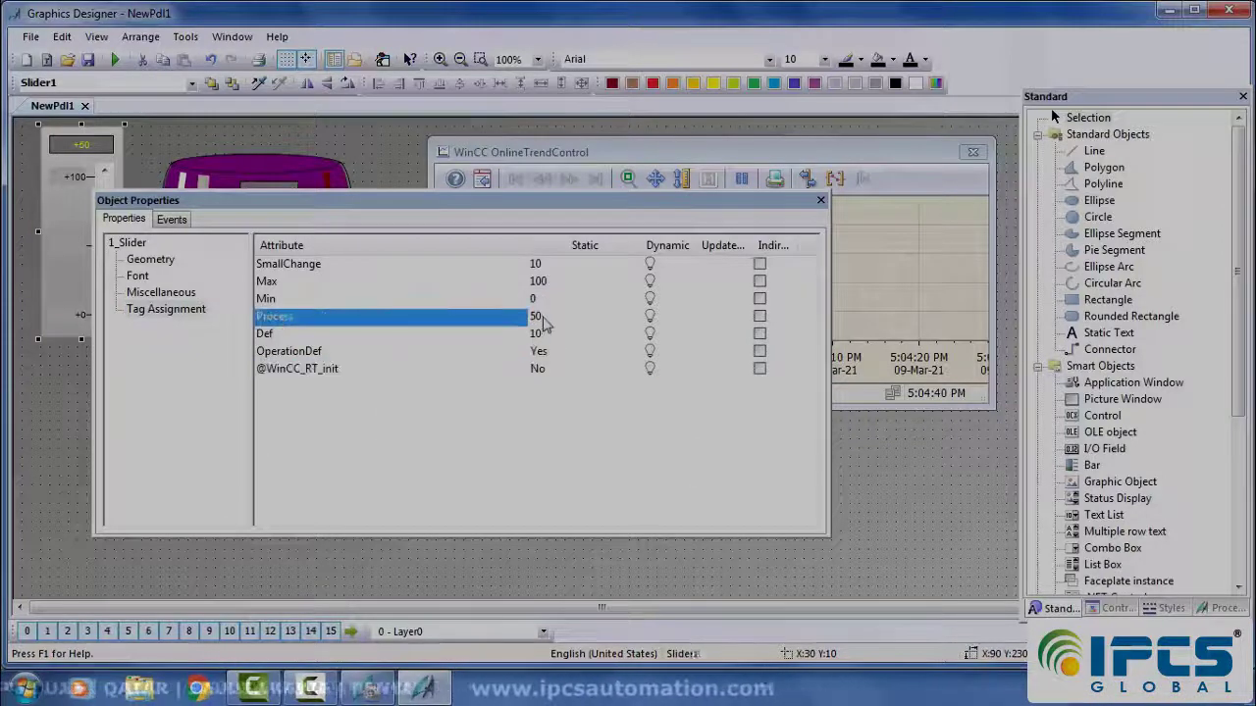
right_click(658, 326)
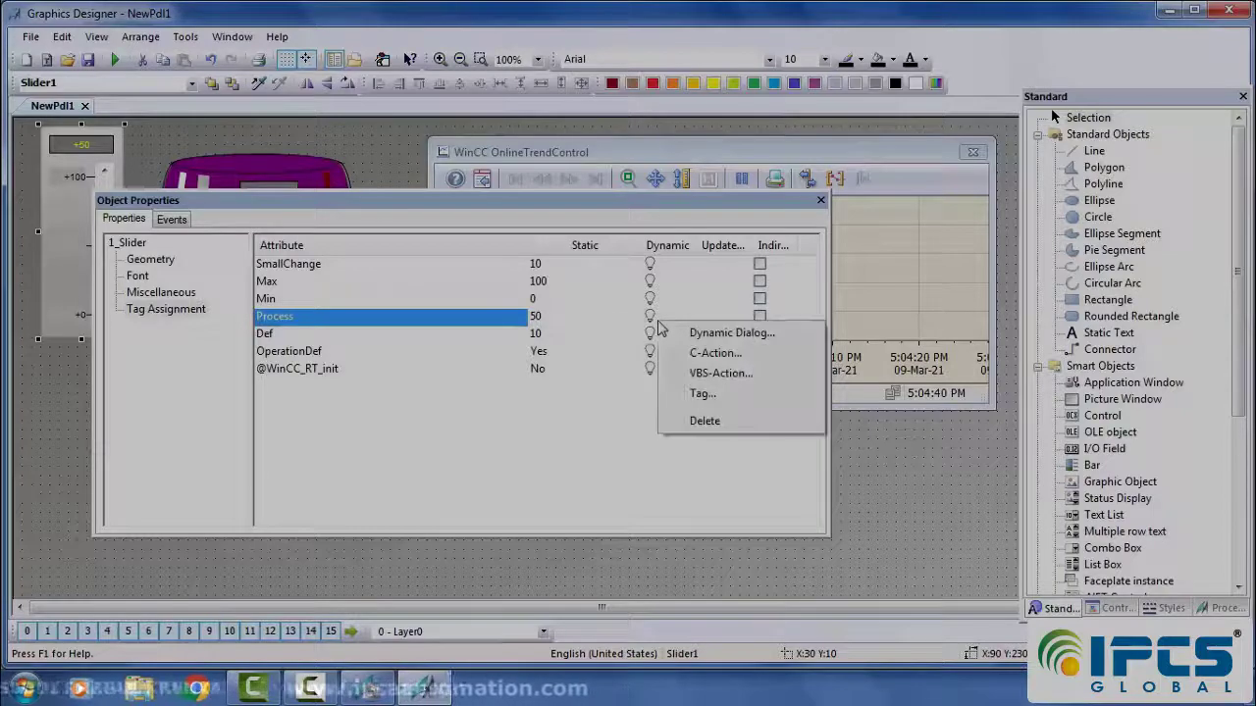
left_click(703, 394)
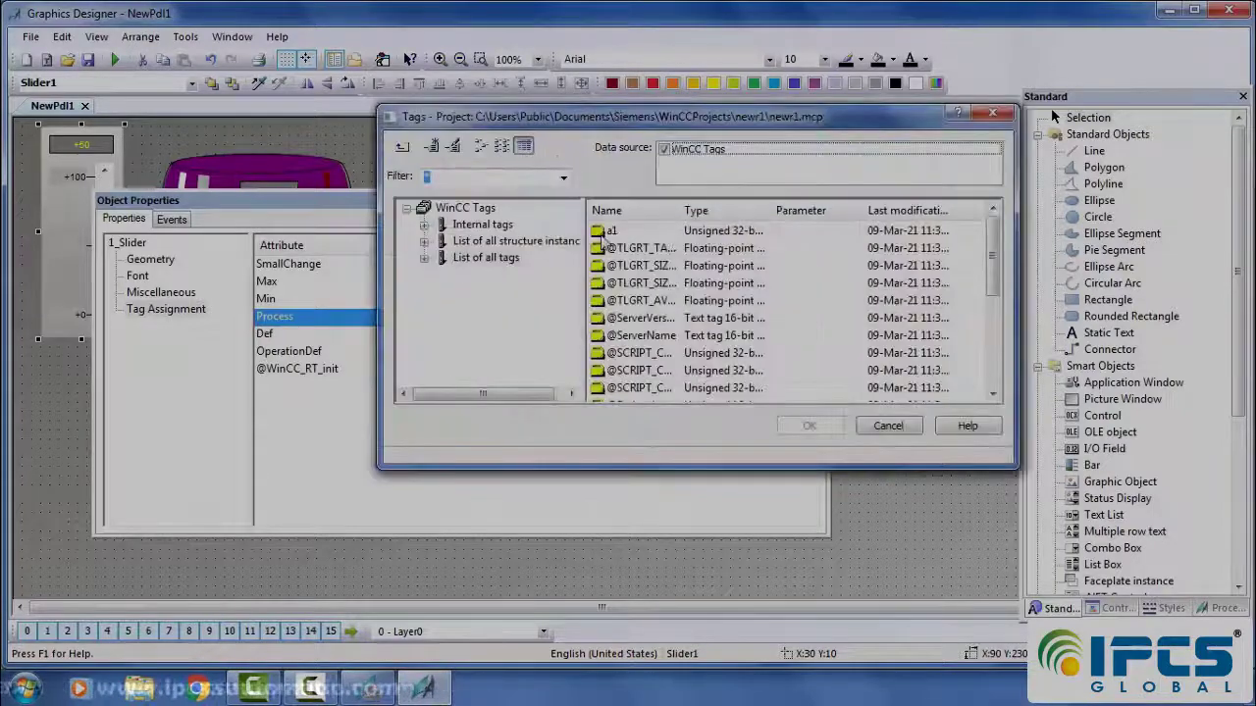
left_click(609, 231)
left_click(809, 426)
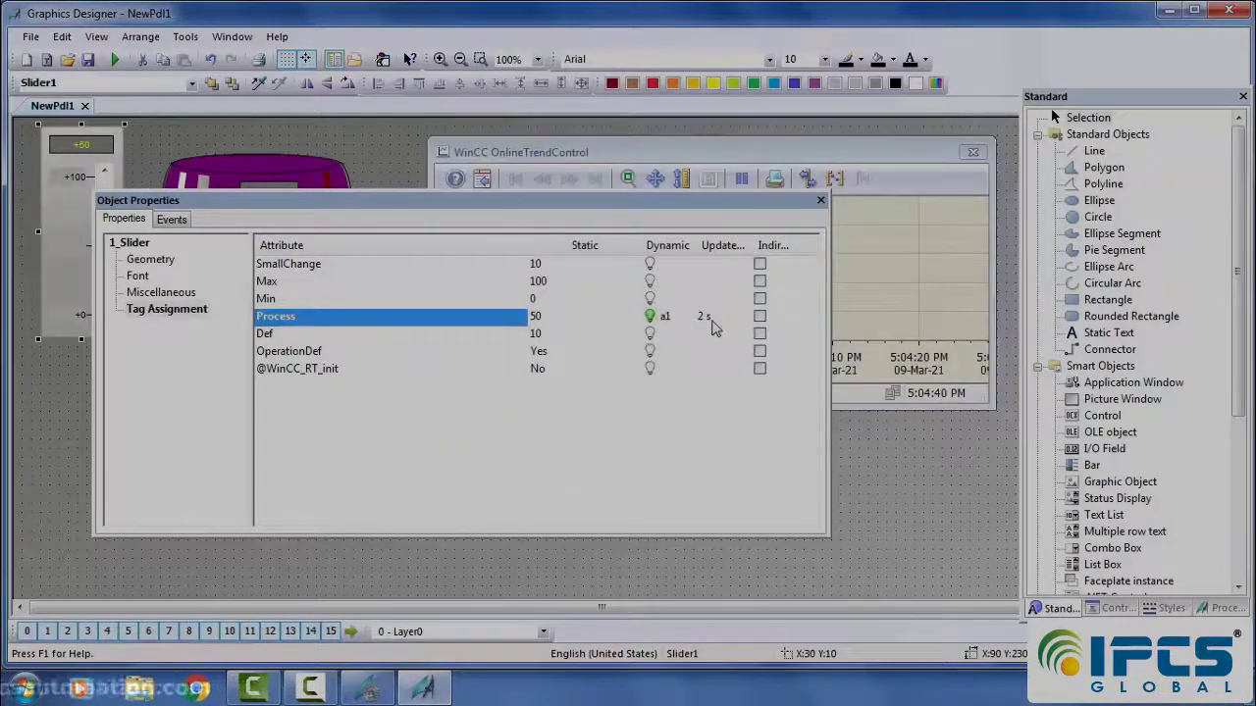
left_click(714, 328)
left_click(763, 354)
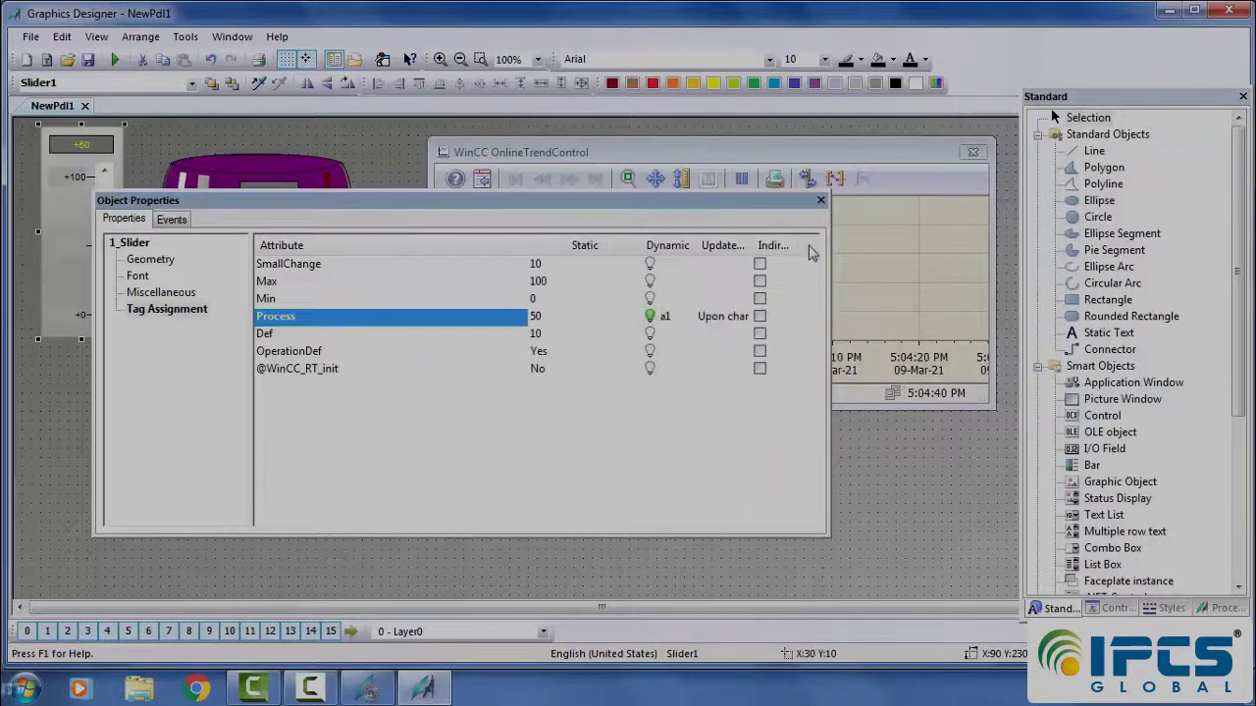
Drive Tank3's Fill Level from tag a1 with update cycle Upon change, then close Object Properties.
left_click(291, 270)
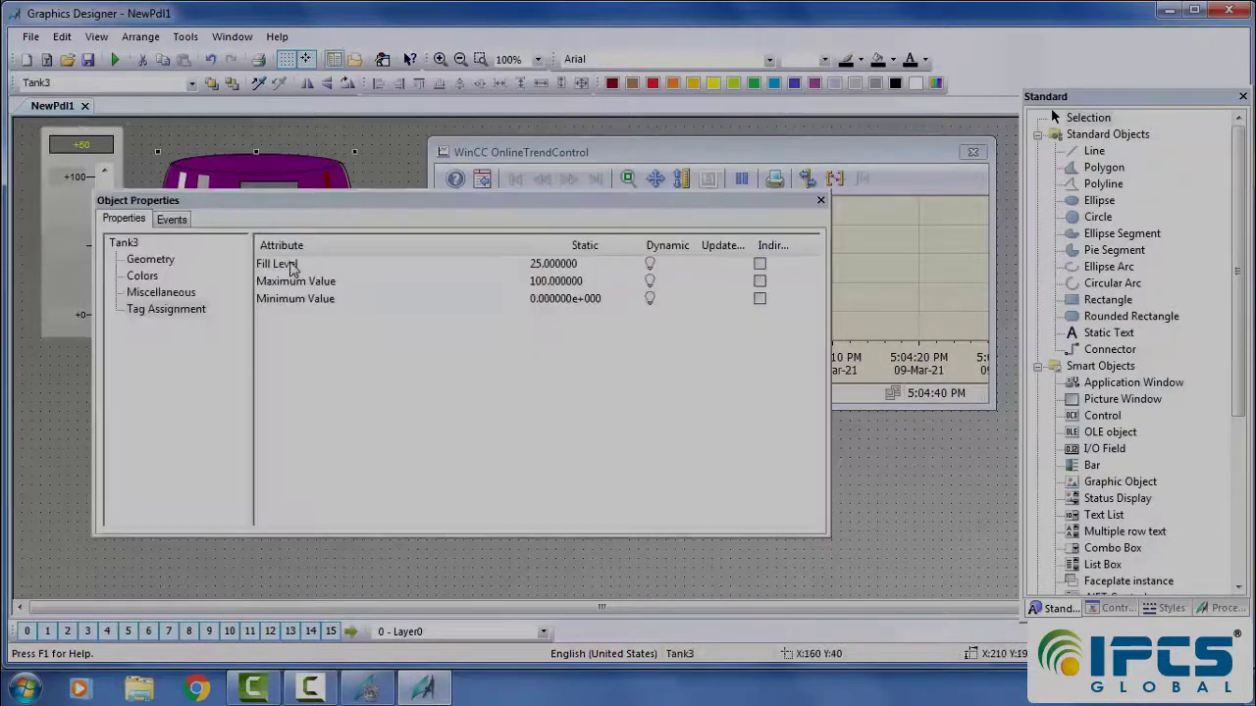
left_click(275, 266)
right_click(660, 265)
left_click(702, 337)
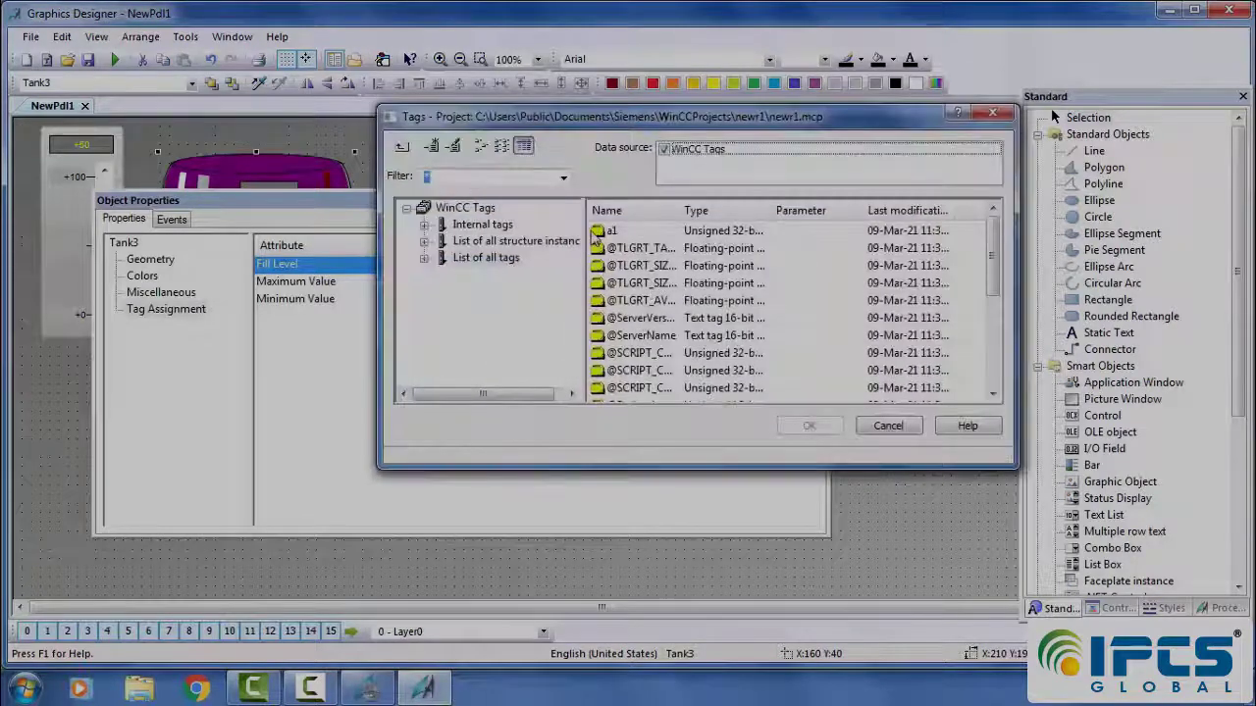
left_click(603, 233)
left_click(791, 423)
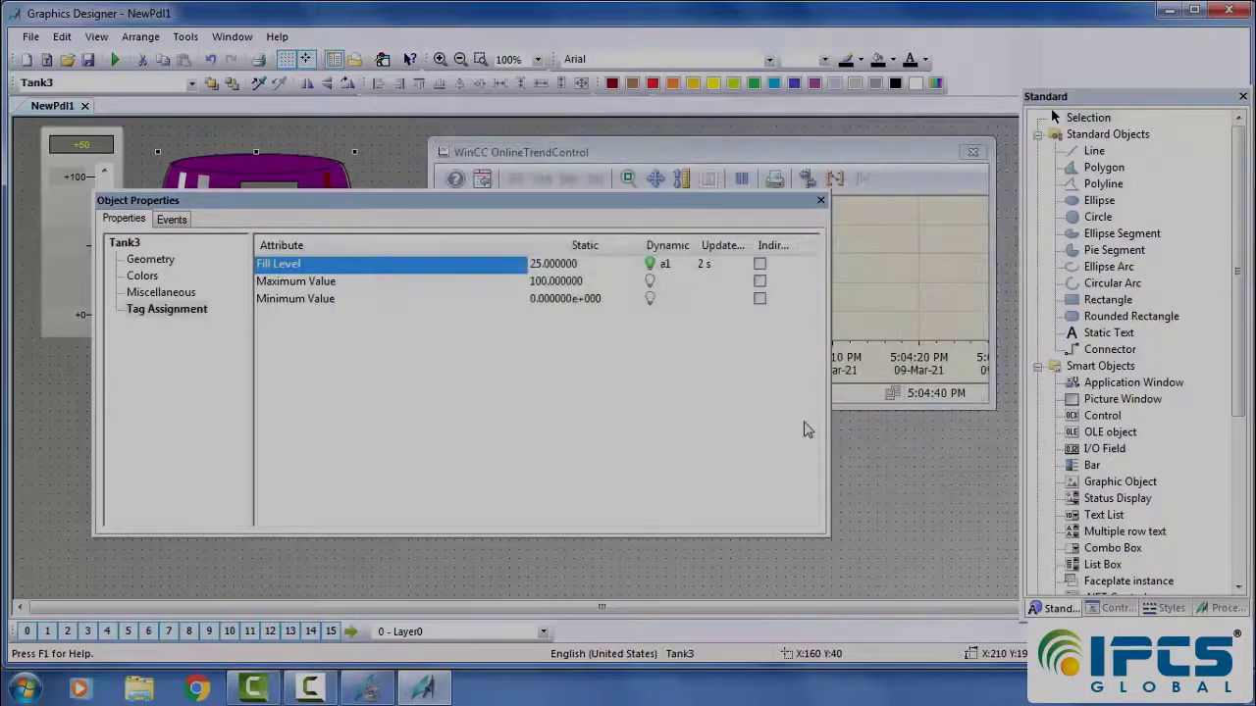
right_click(723, 266)
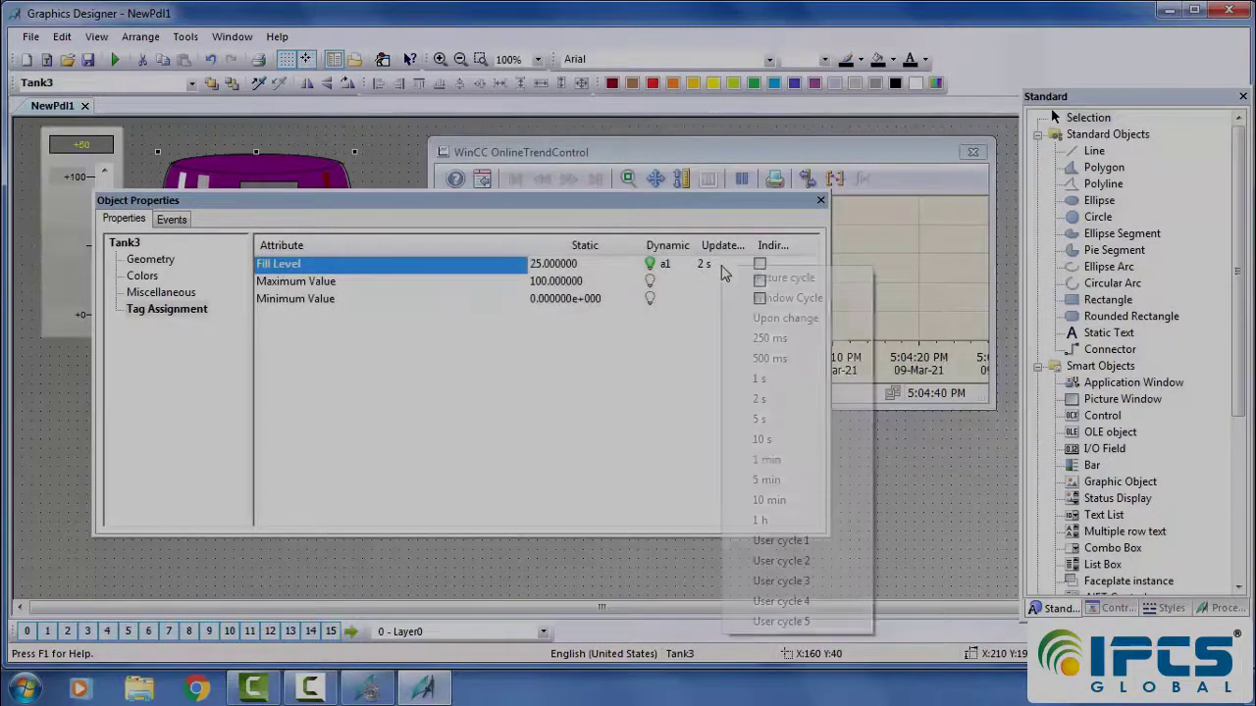
left_click(770, 320)
left_click(821, 202)
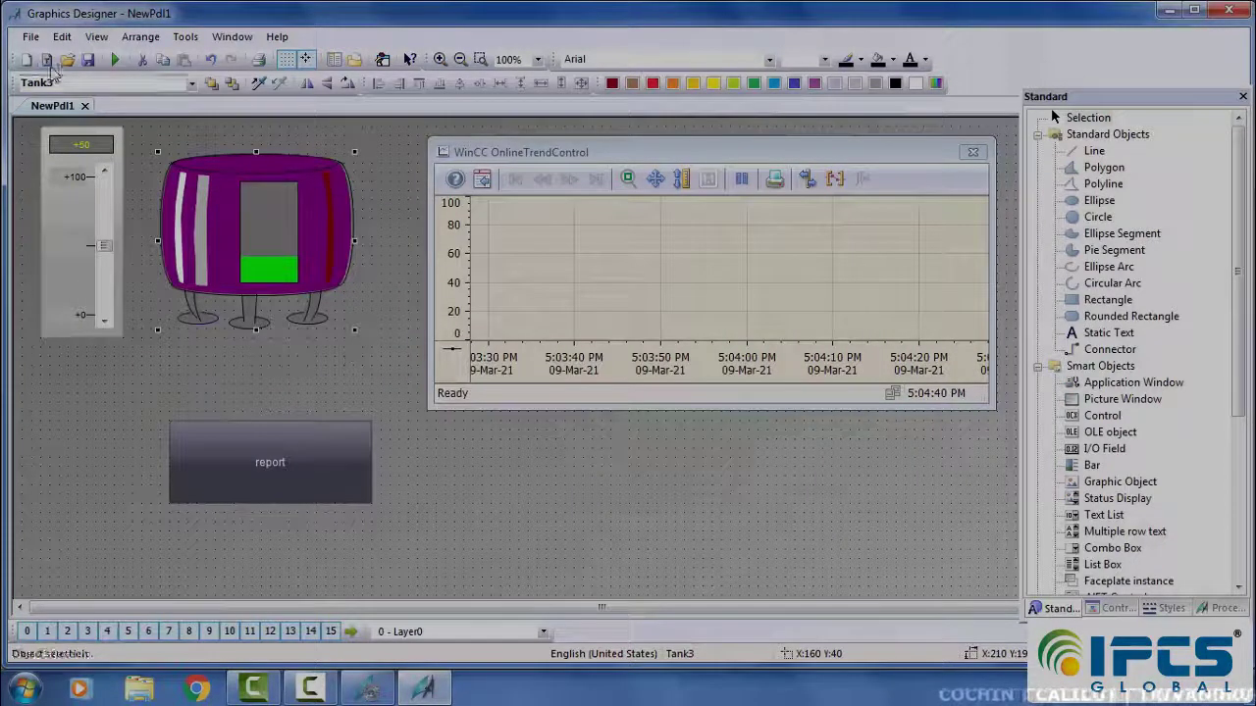
Save the picture under the file name report (report.pdl).
left_click(87, 60)
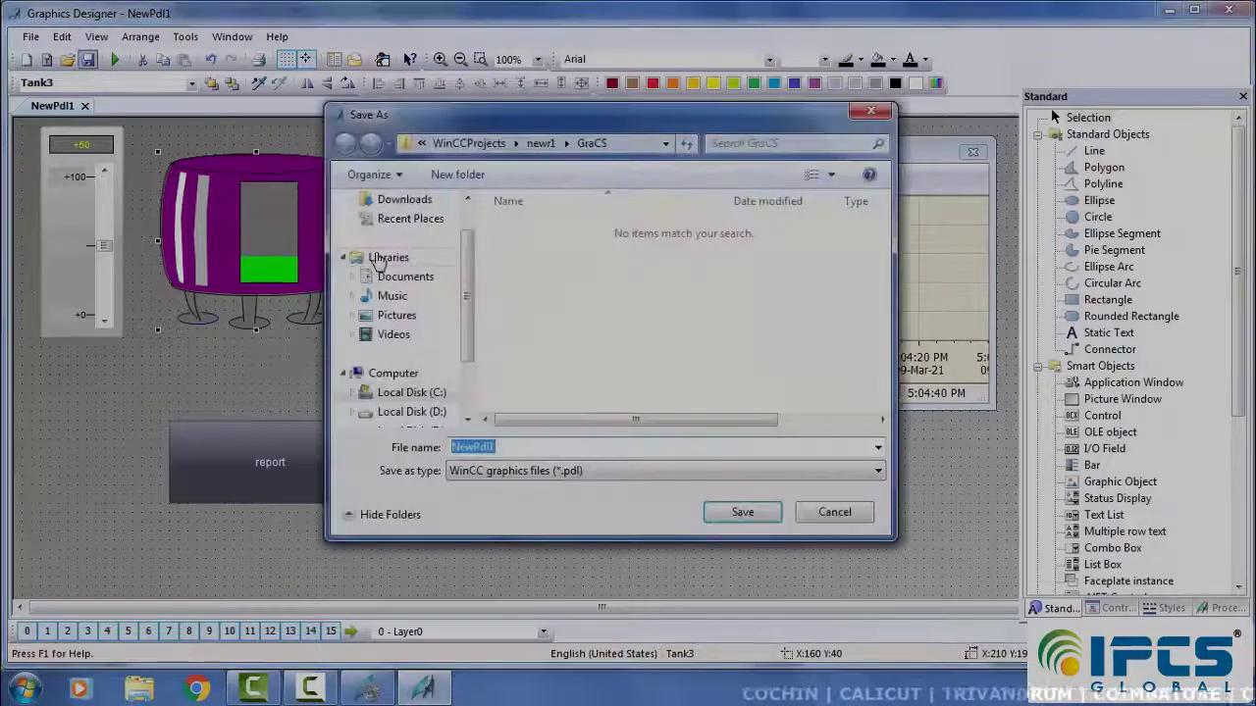
type("report")
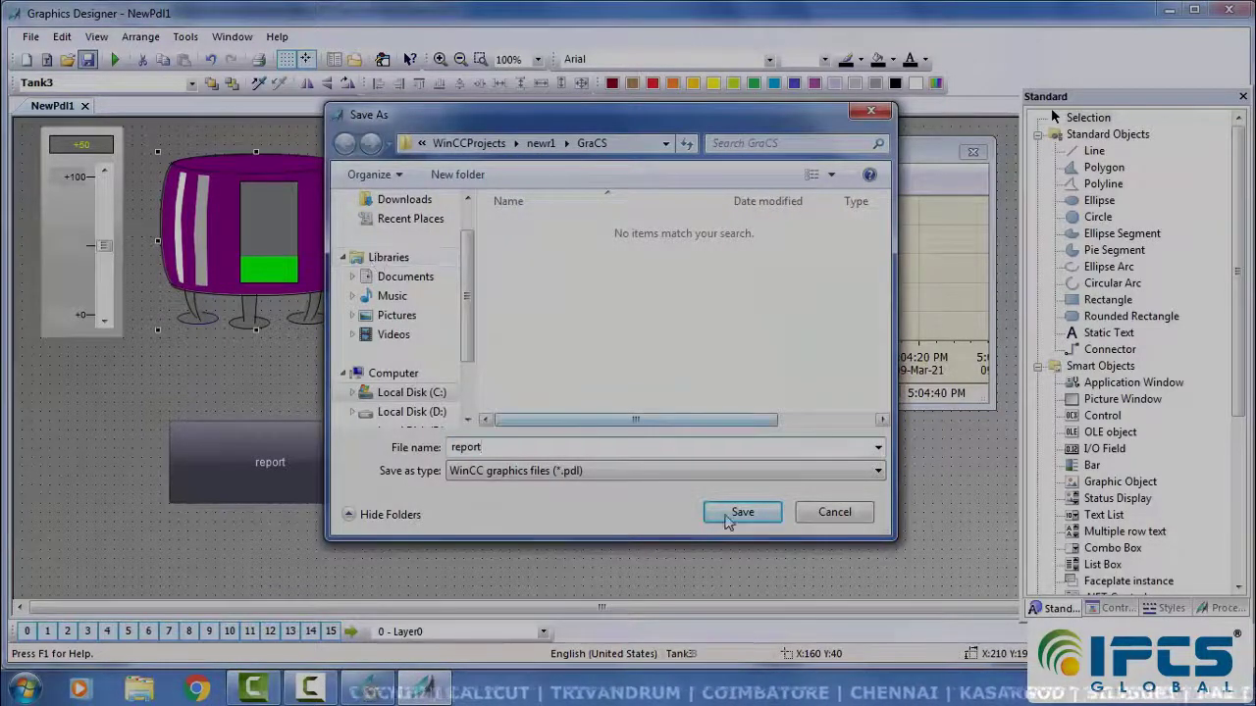
left_click(731, 514)
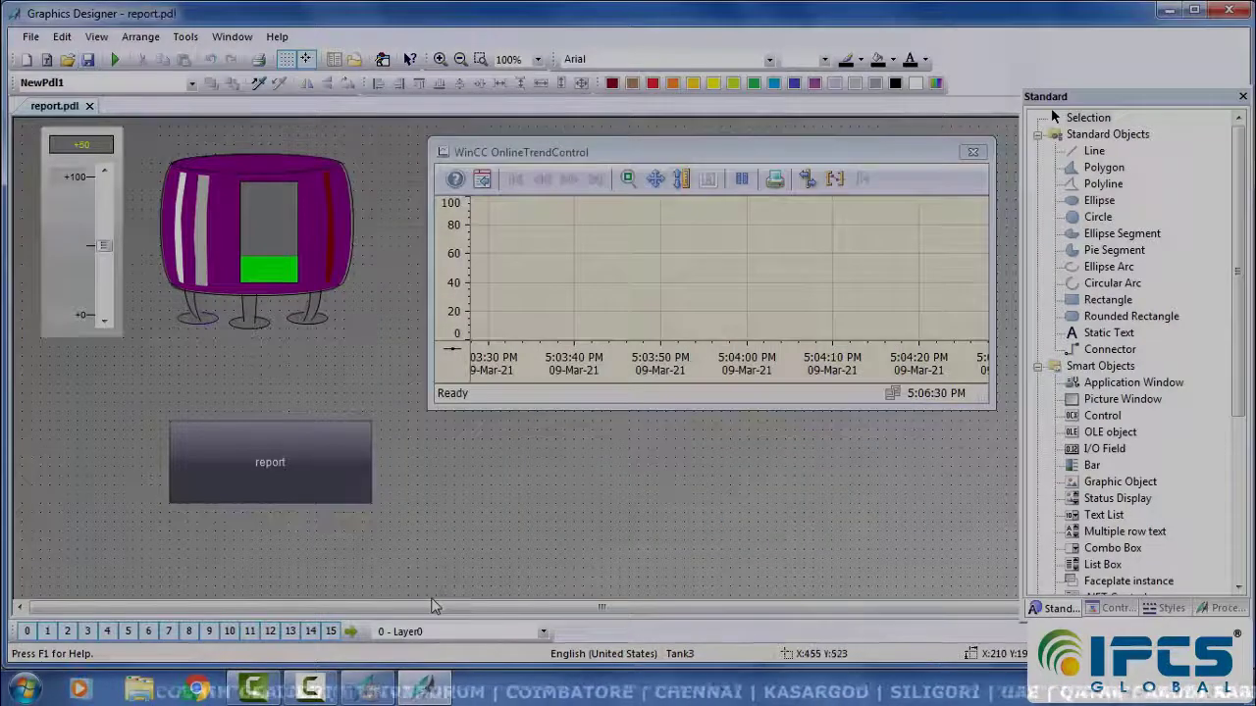
Tick Global Script, Tag Logging and Report Runtime in IPCS-PC's Startup settings.
left_click(389, 696)
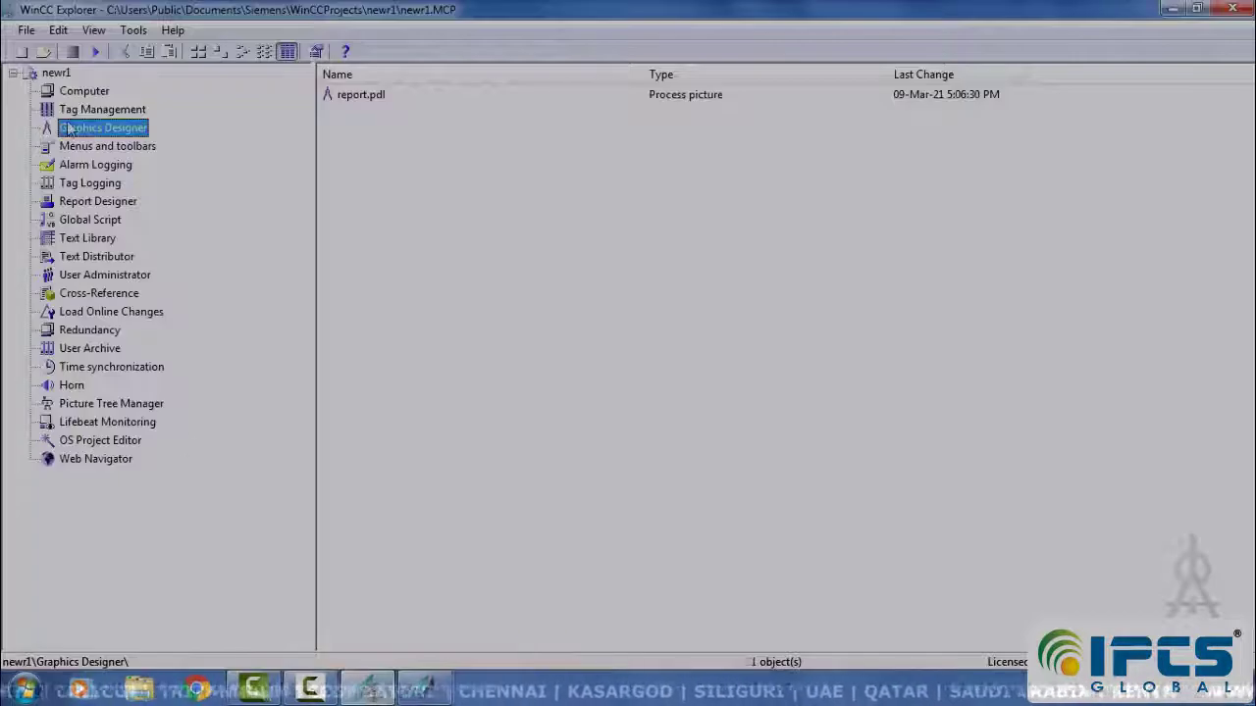
left_click(88, 94)
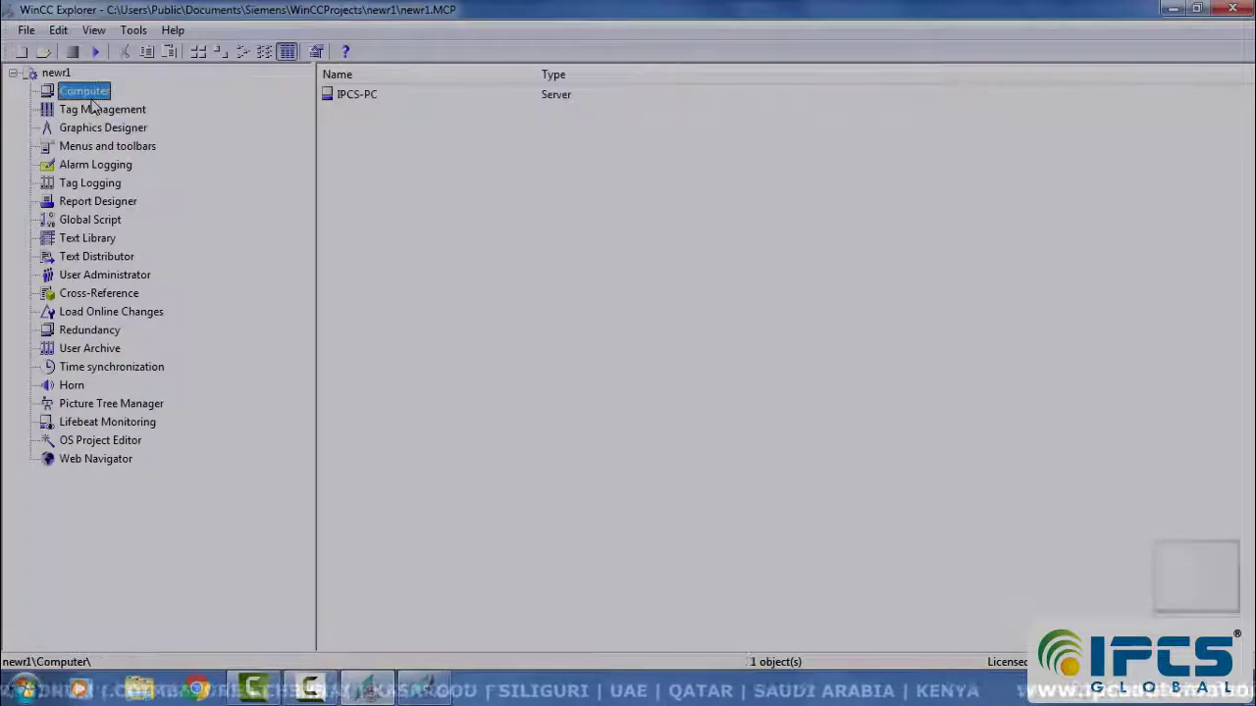
double_click(358, 95)
left_click(468, 79)
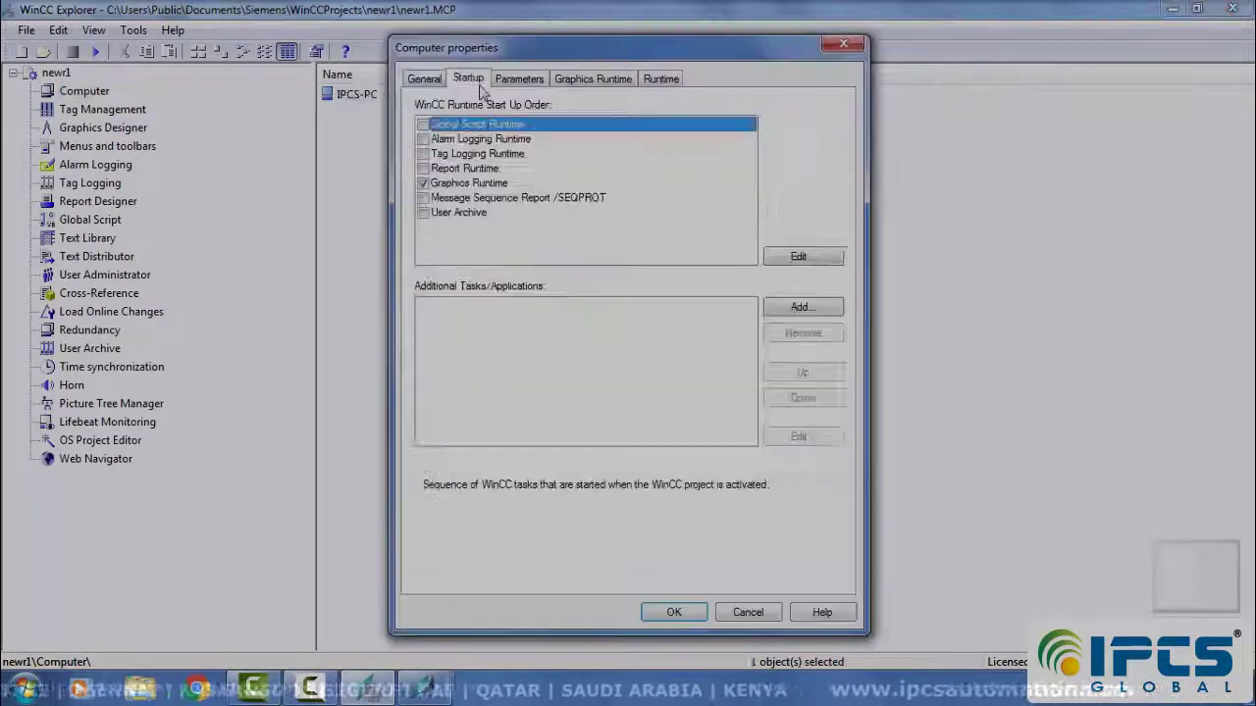
left_click(423, 123)
left_click(423, 153)
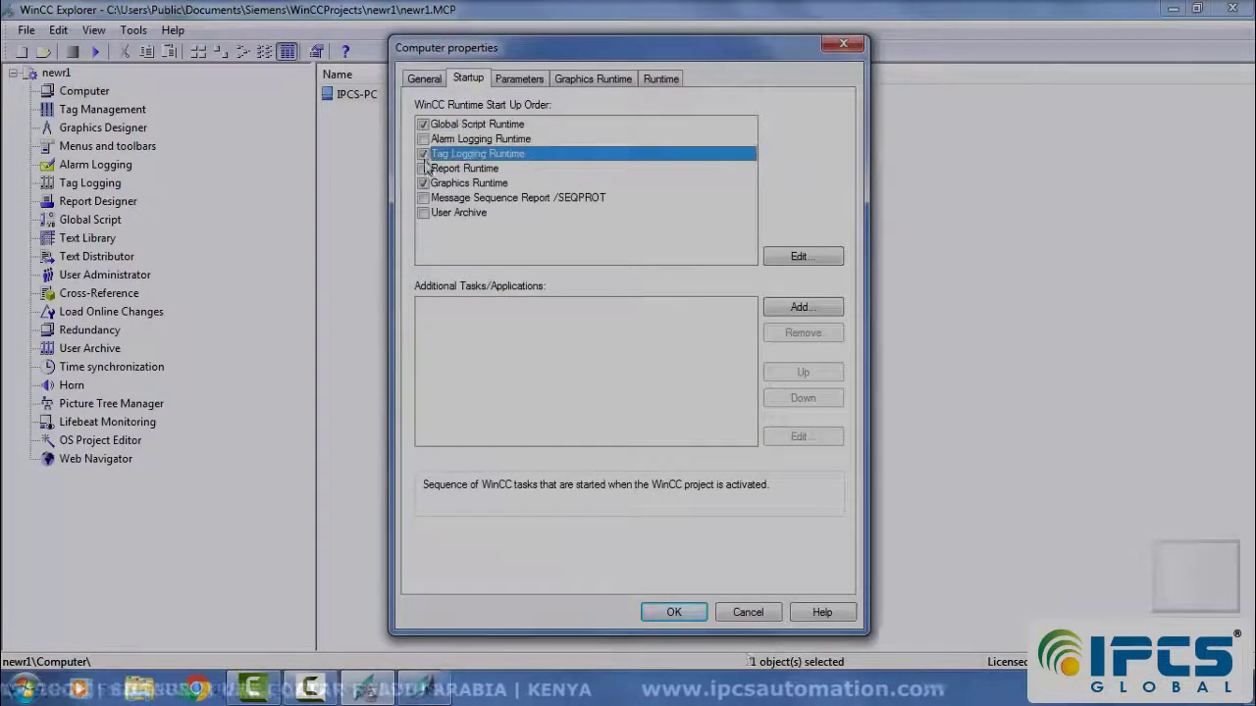
left_click(423, 168)
left_click(669, 613)
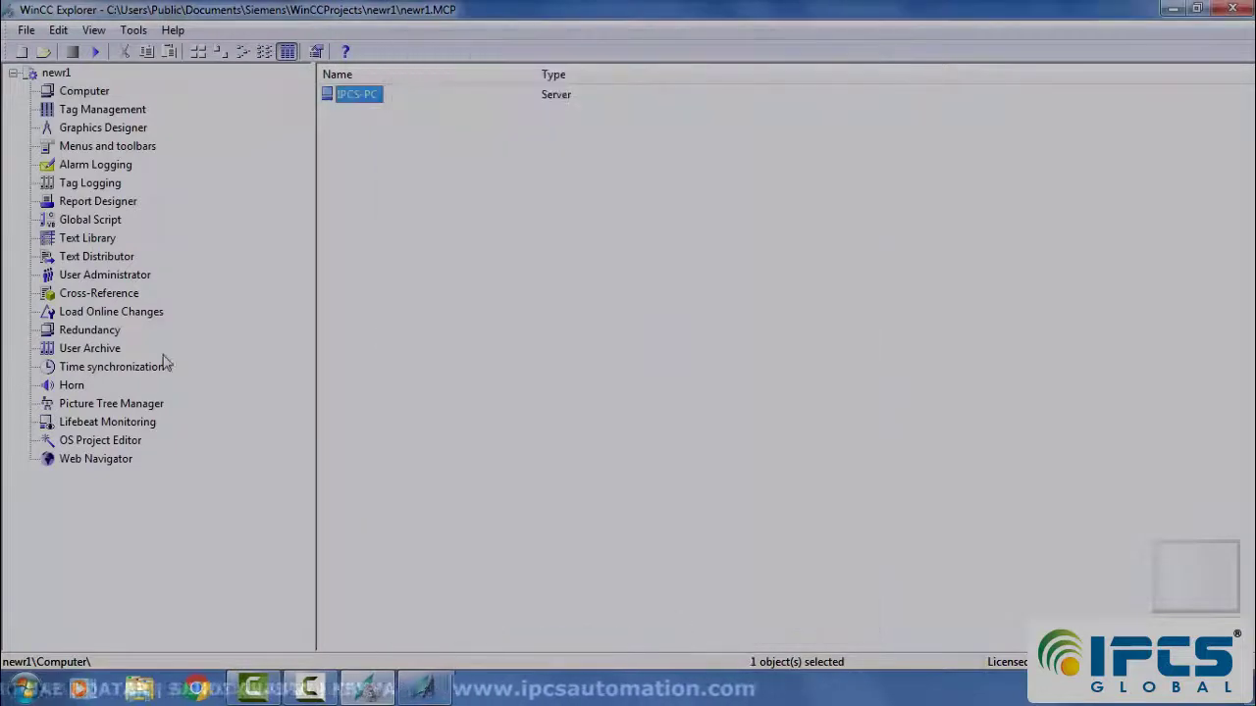
left_click(104, 129)
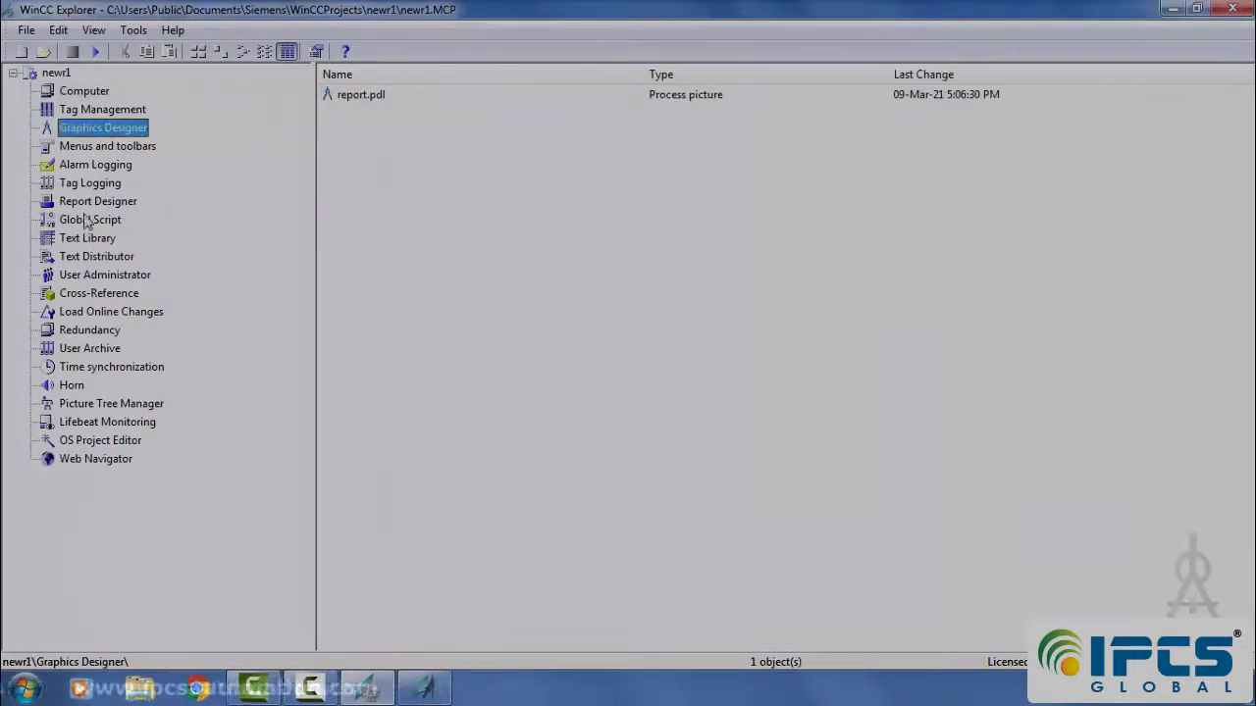
Expand Report Designer's Layouts folders, then open and close an empty layout.
left_click(89, 203)
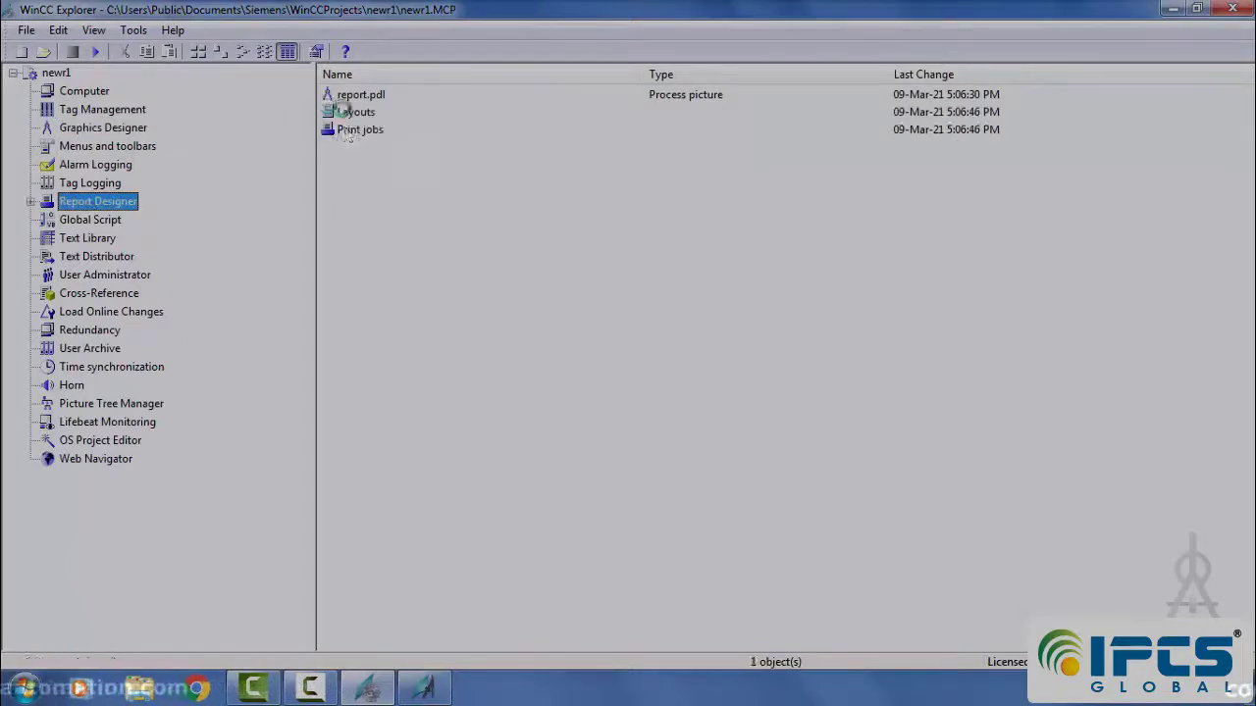
left_click(31, 201)
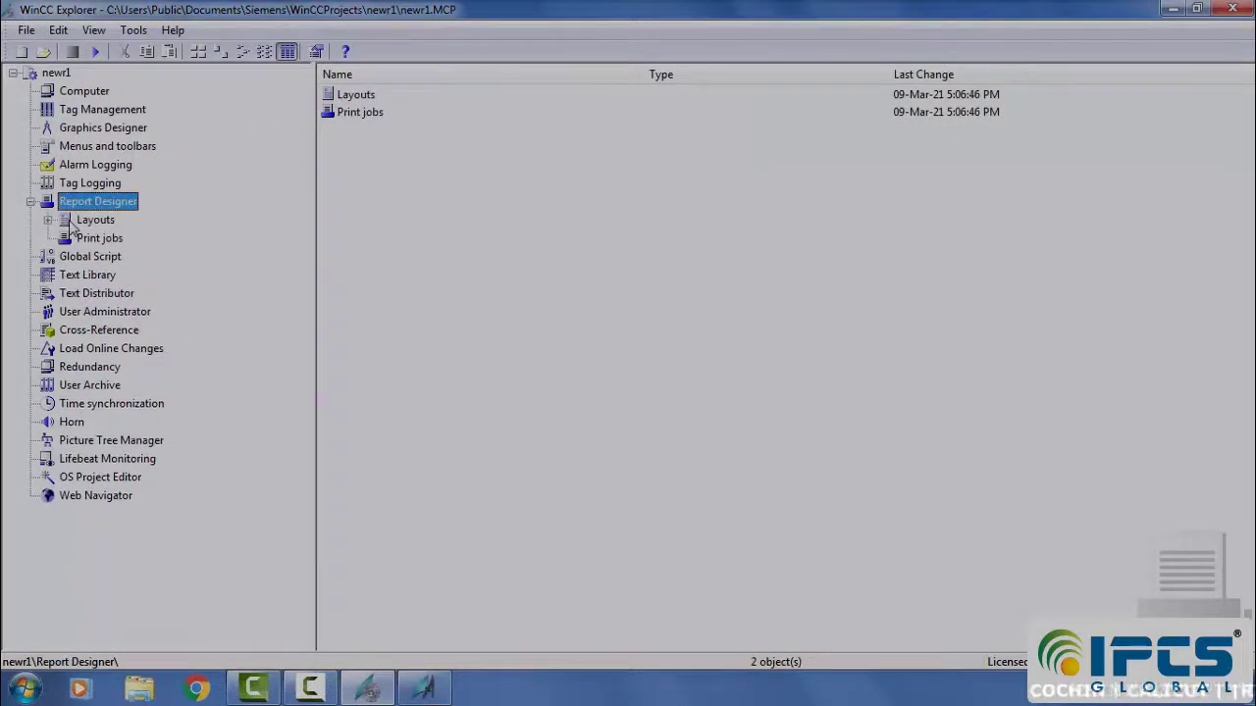
left_click(69, 222)
left_click(48, 220)
left_click(110, 239)
double_click(393, 173)
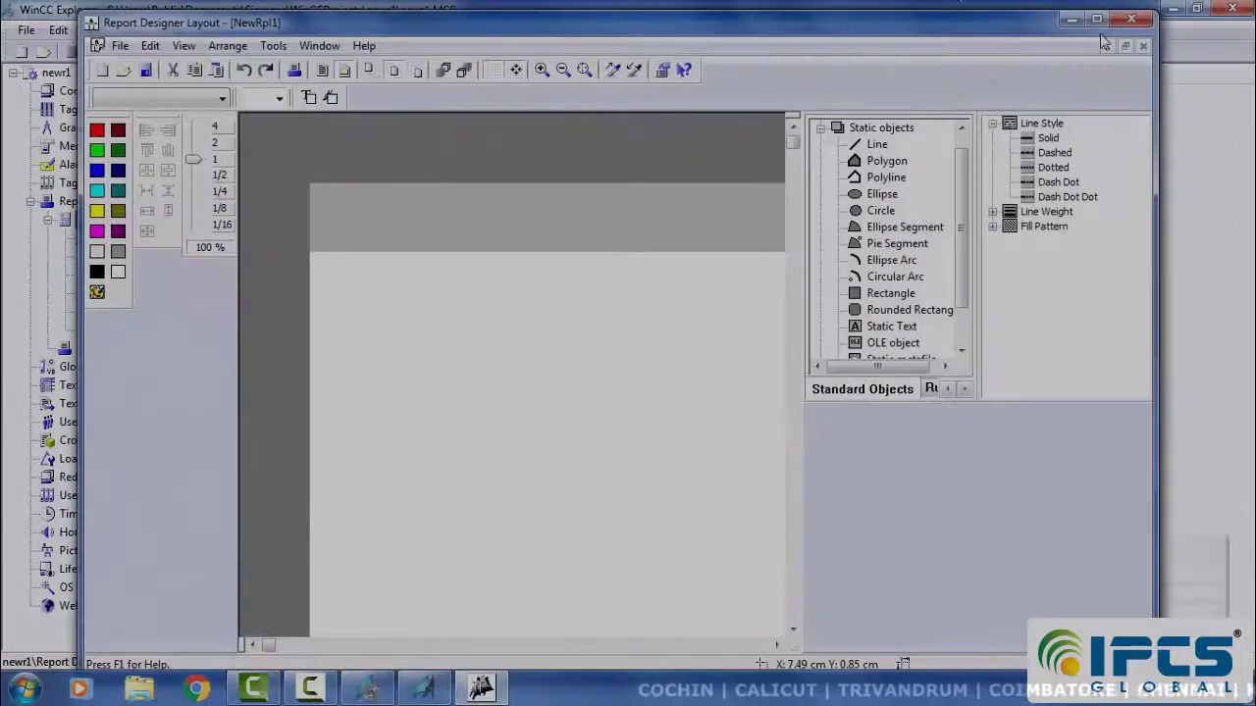
left_click(1130, 19)
Create a new page layout in the Language neutral folder.
left_click(129, 240)
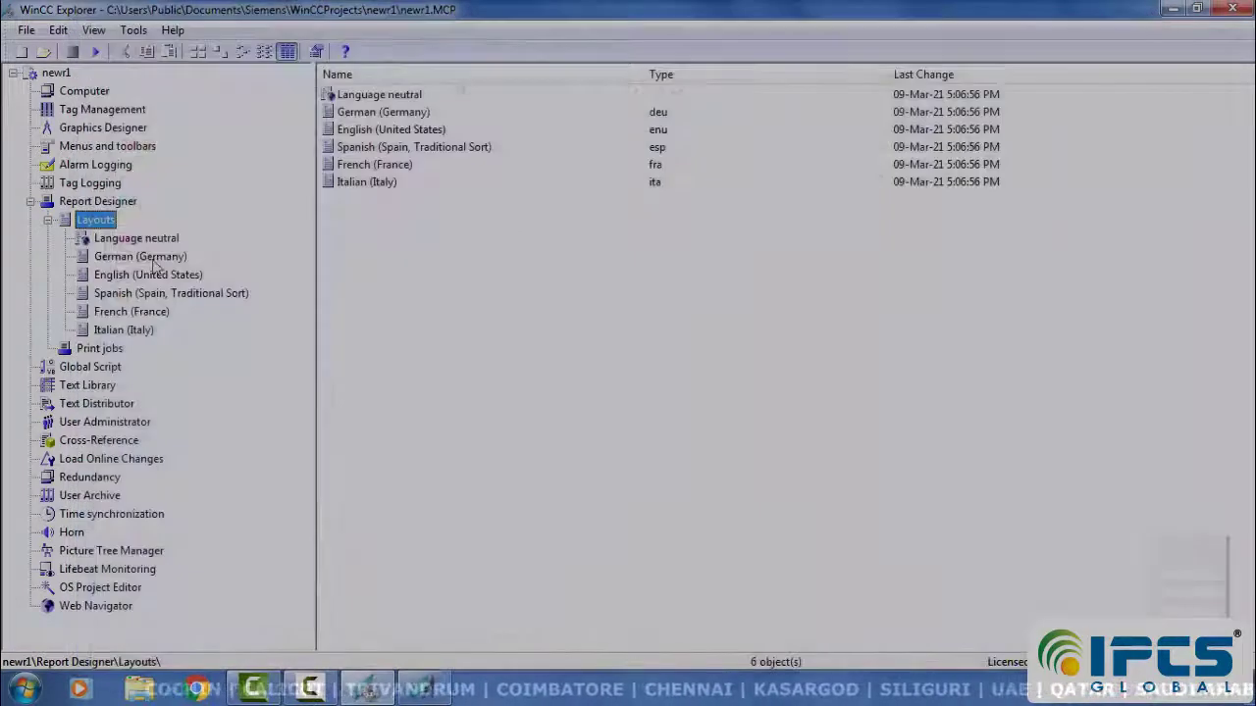
left_click(153, 244)
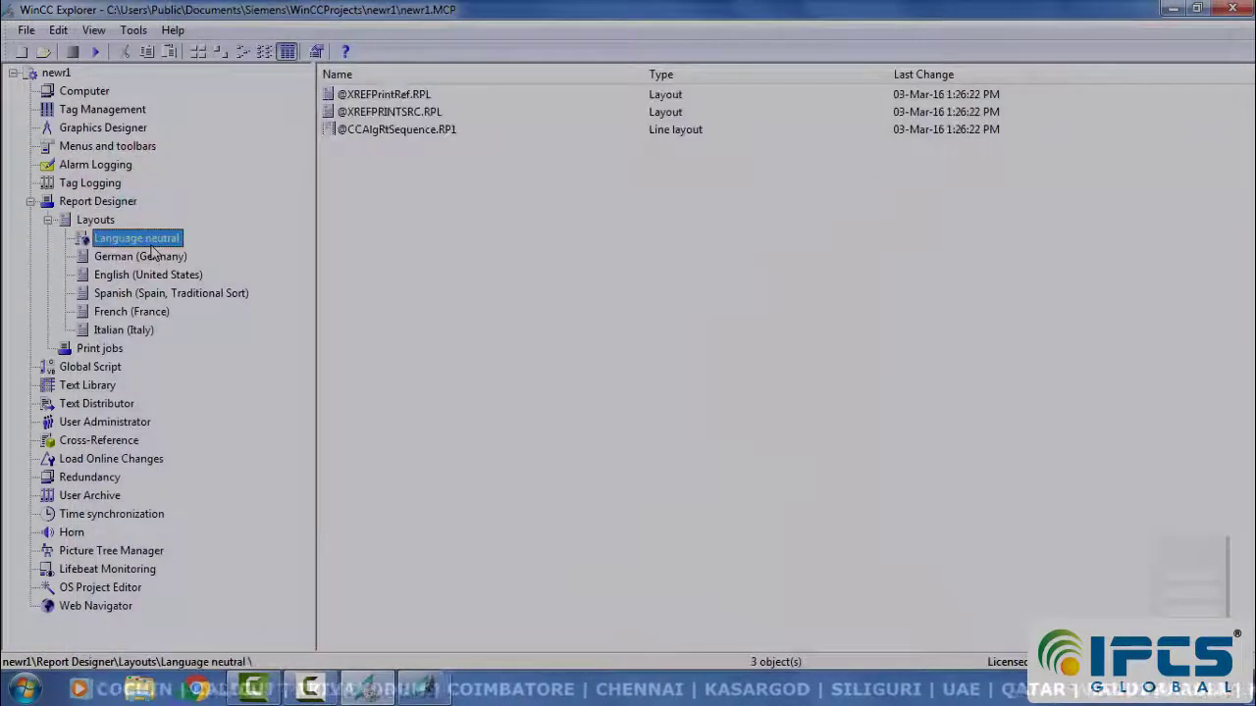
right_click(446, 179)
left_click(490, 197)
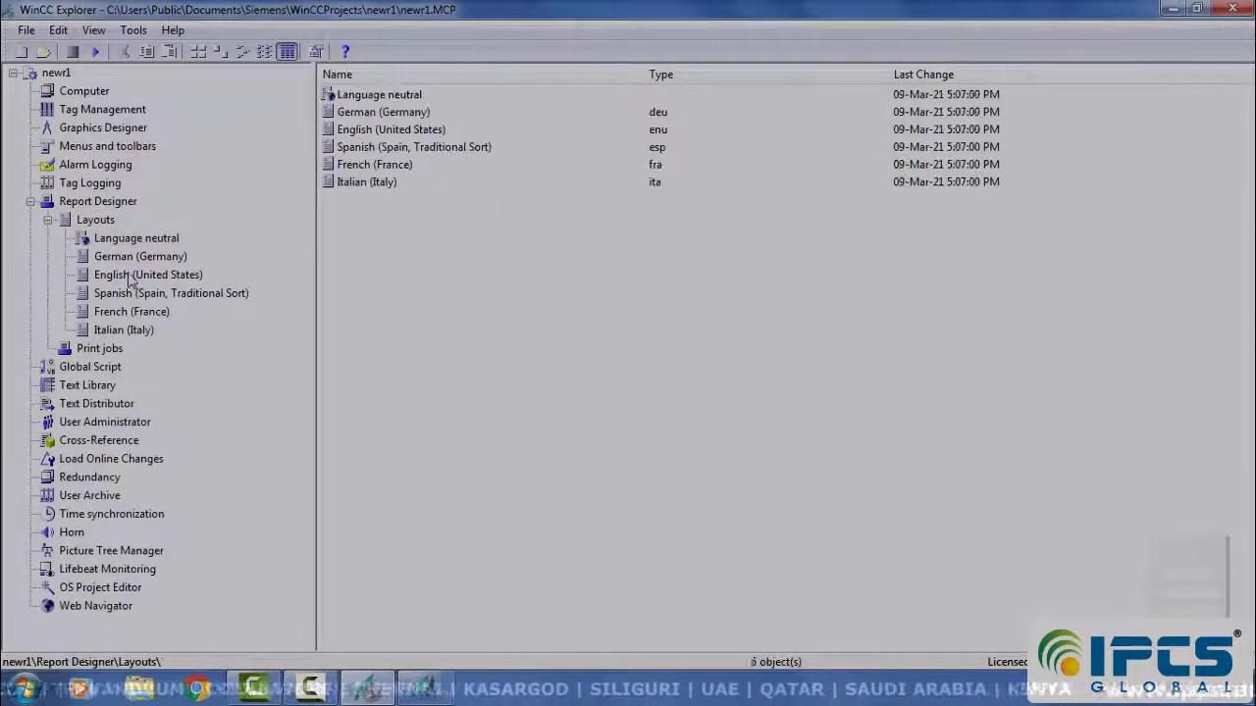
left_click(117, 281)
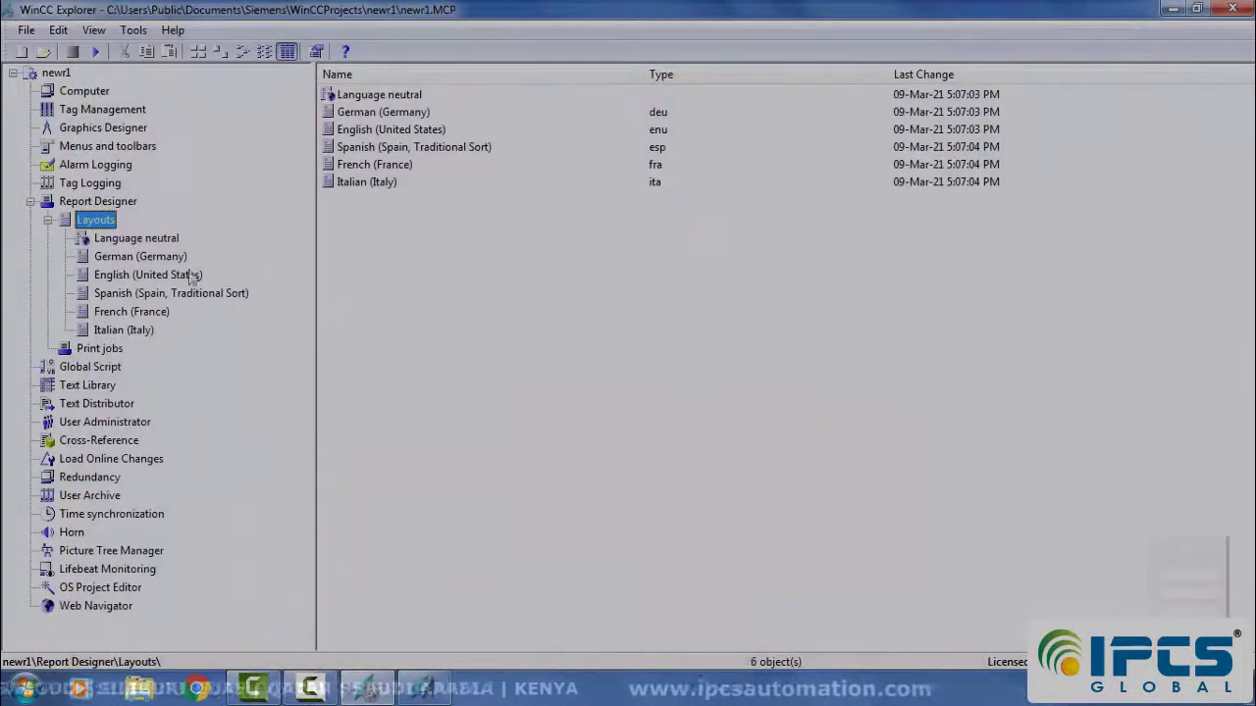
left_click(177, 278)
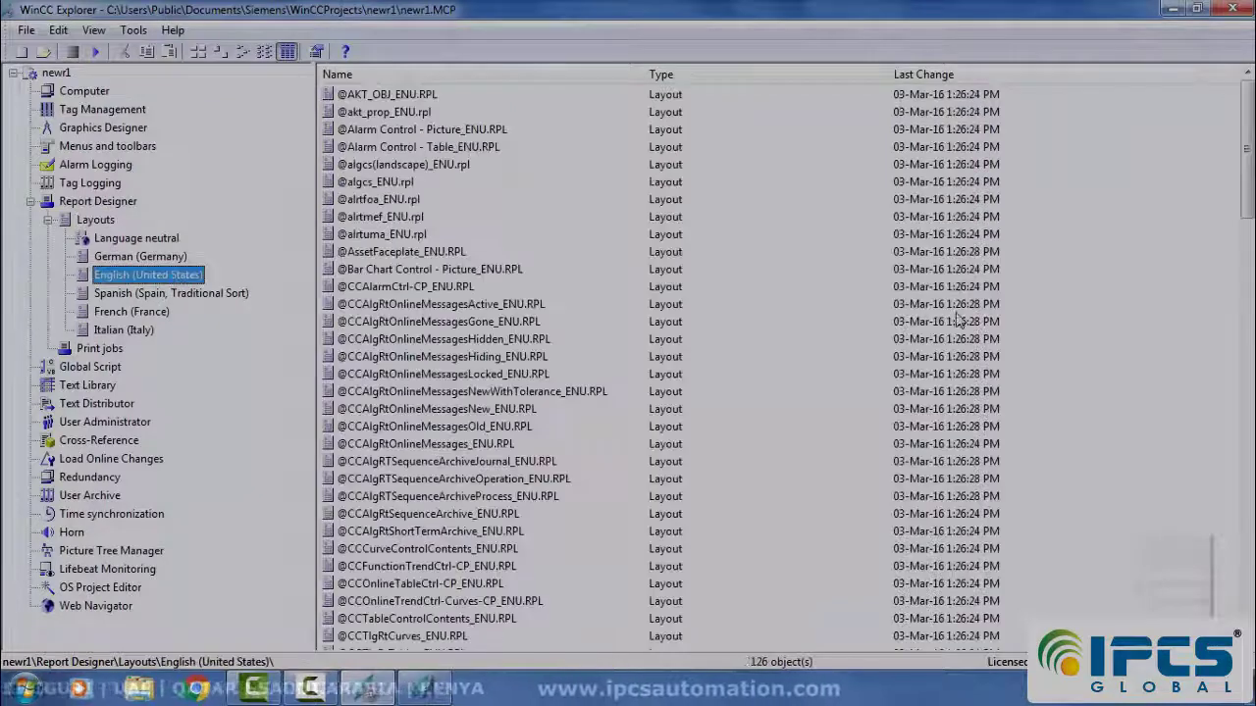
left_click(1079, 309)
scroll(1079, 310, "down", 8)
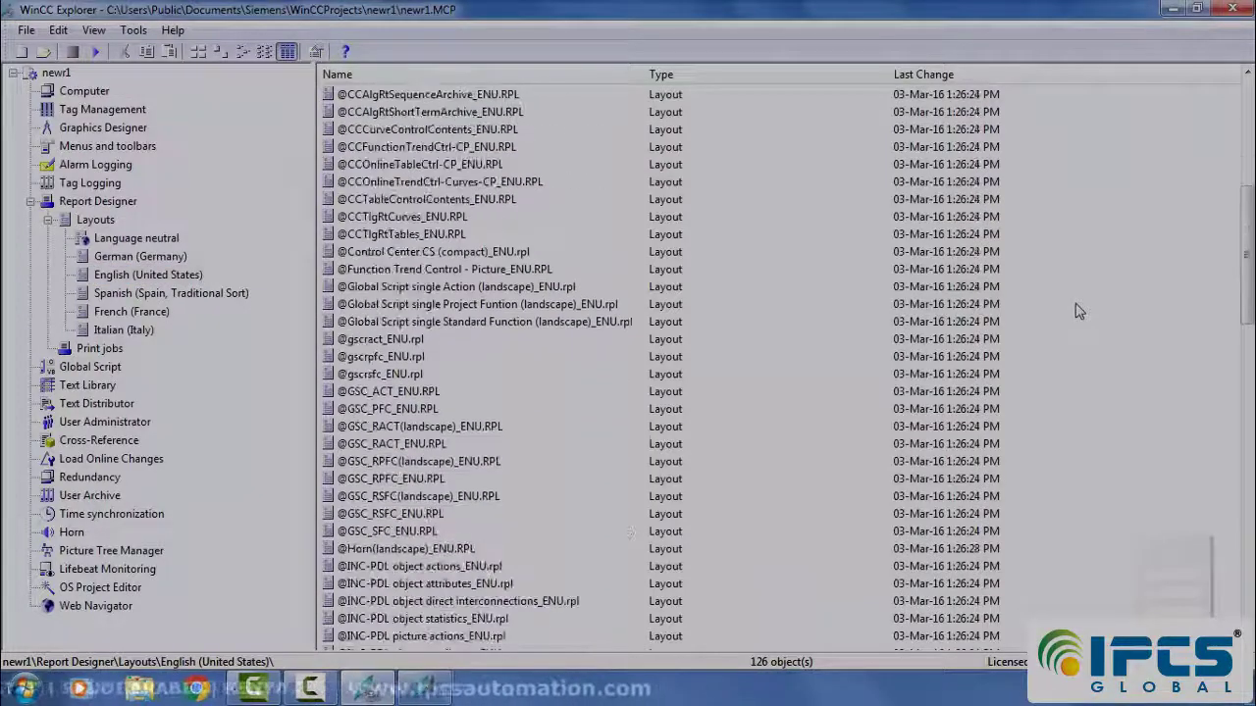
left_click(398, 235)
right_click(398, 232)
left_click(361, 237)
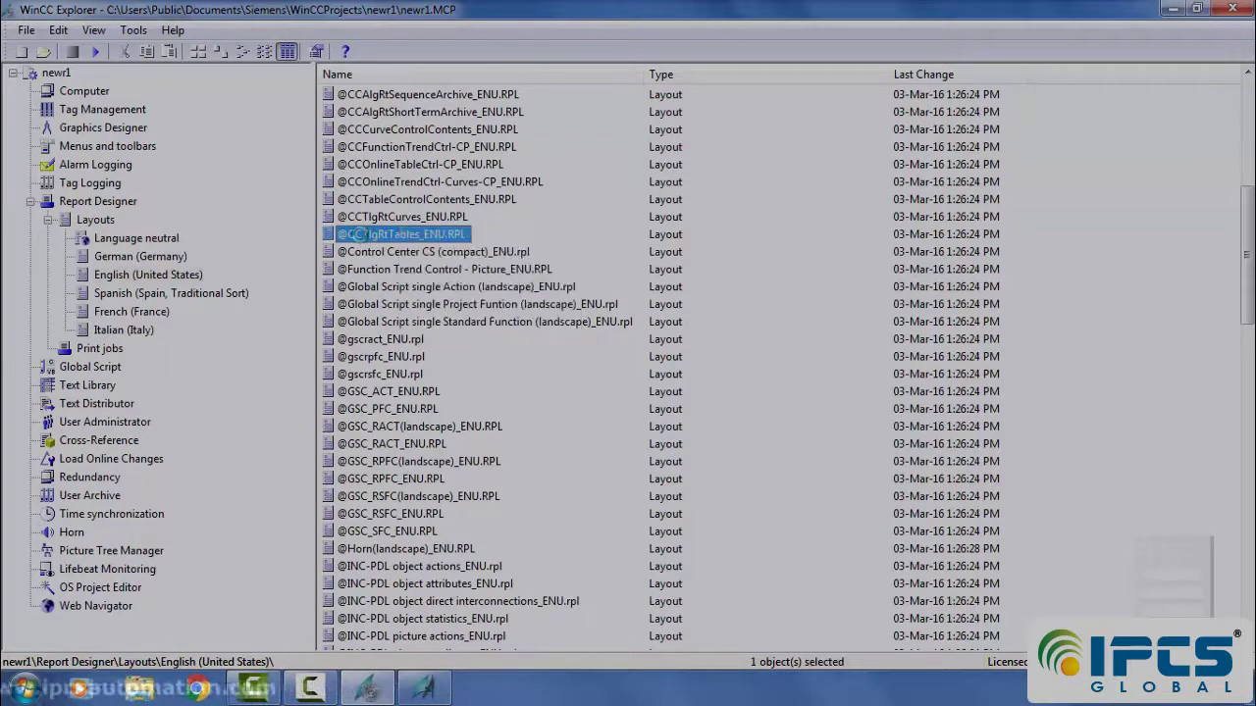
double_click(359, 236)
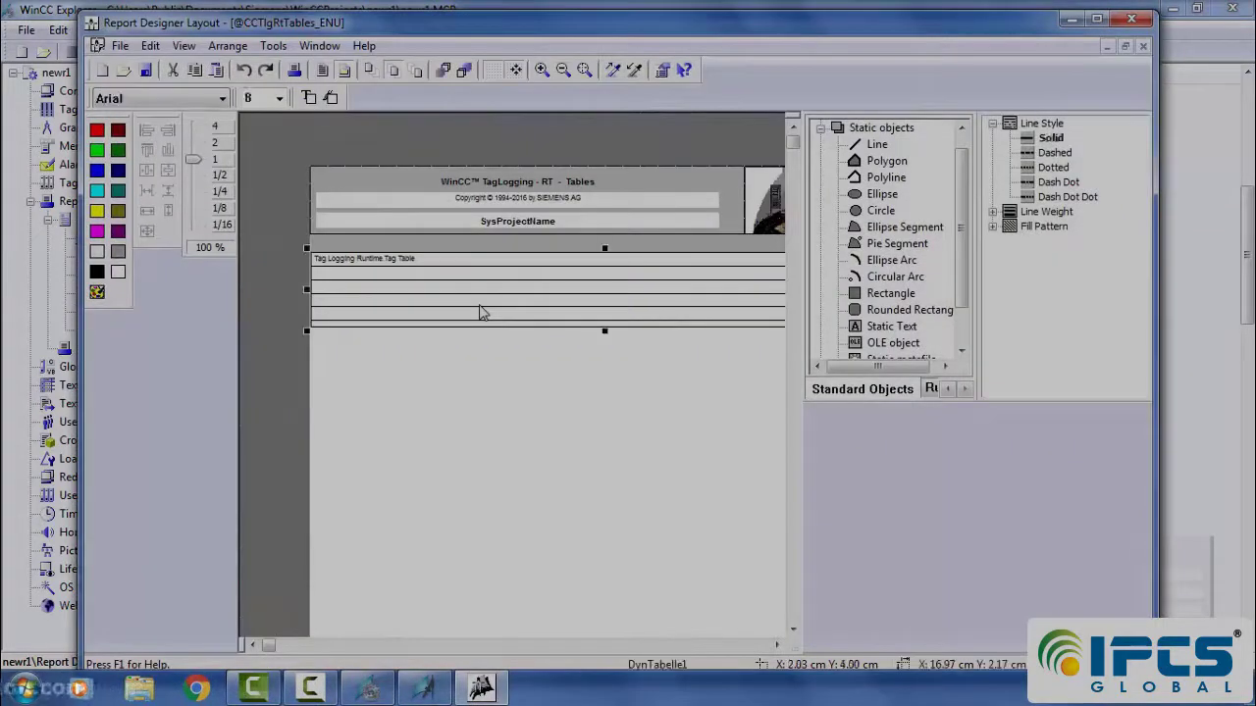
left_click(1131, 18)
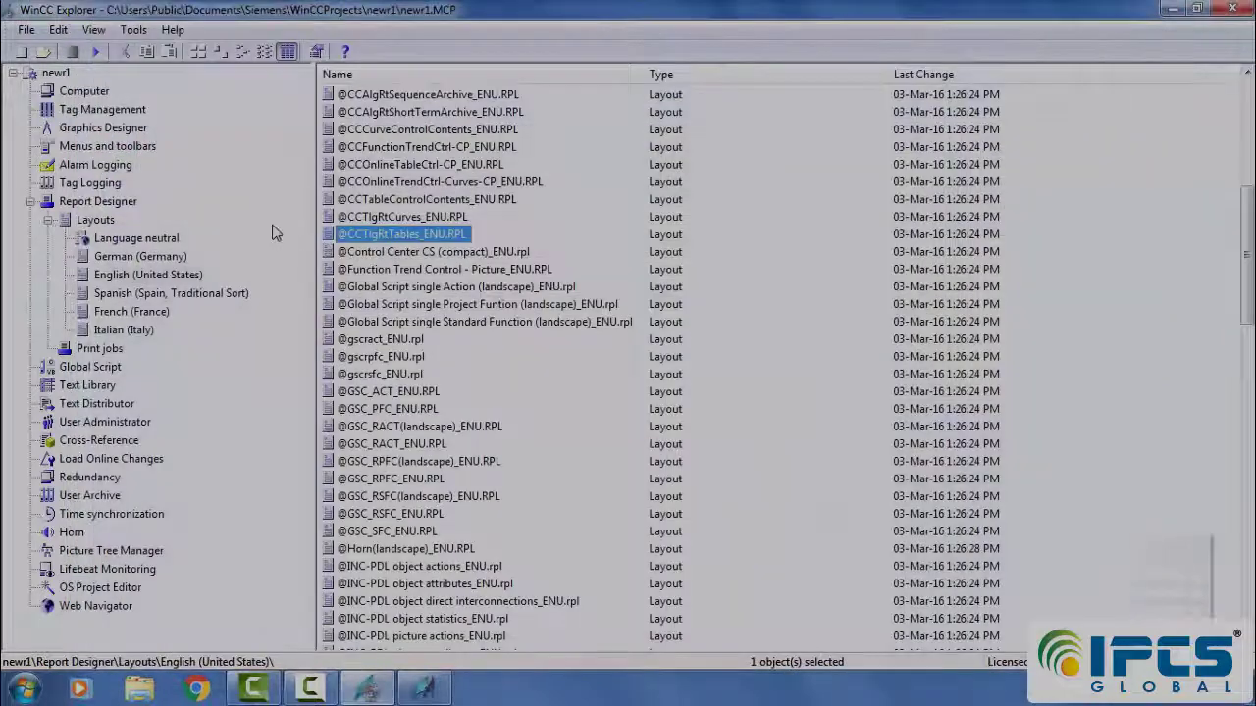
Open NewRPL0 and paste a Tag Logging Runtime Tag Table, opening its properties.
left_click(130, 241)
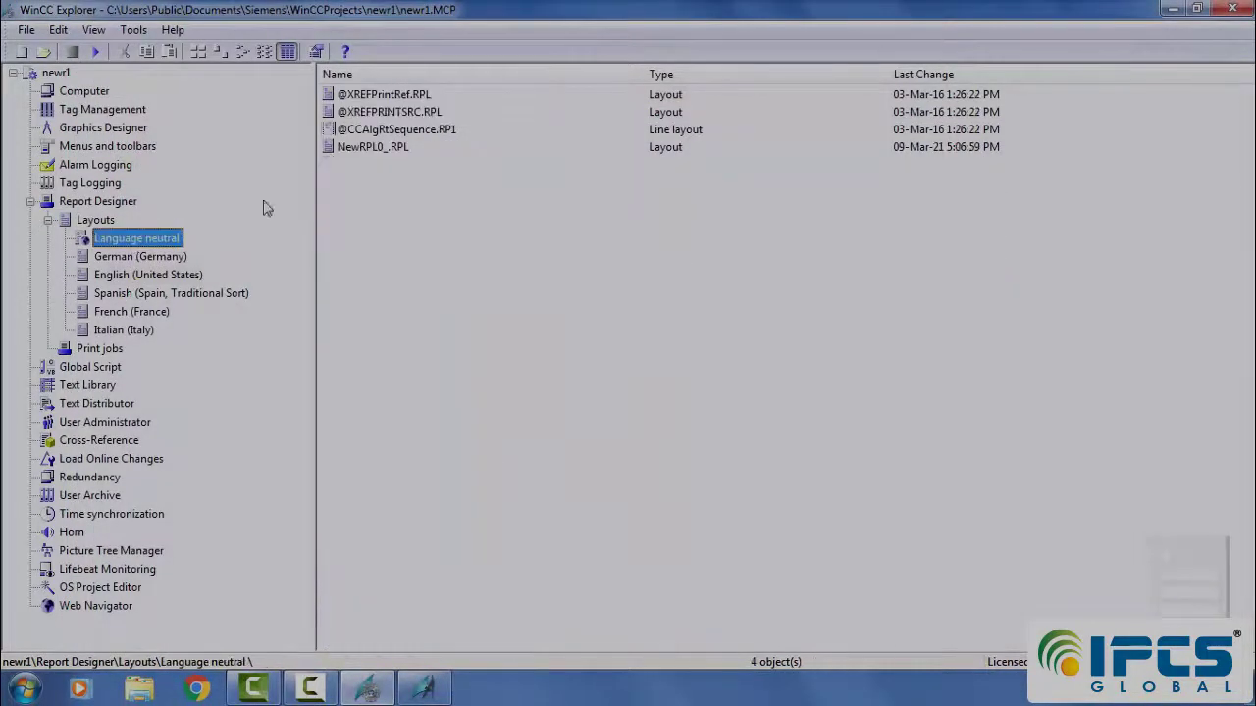
double_click(351, 149)
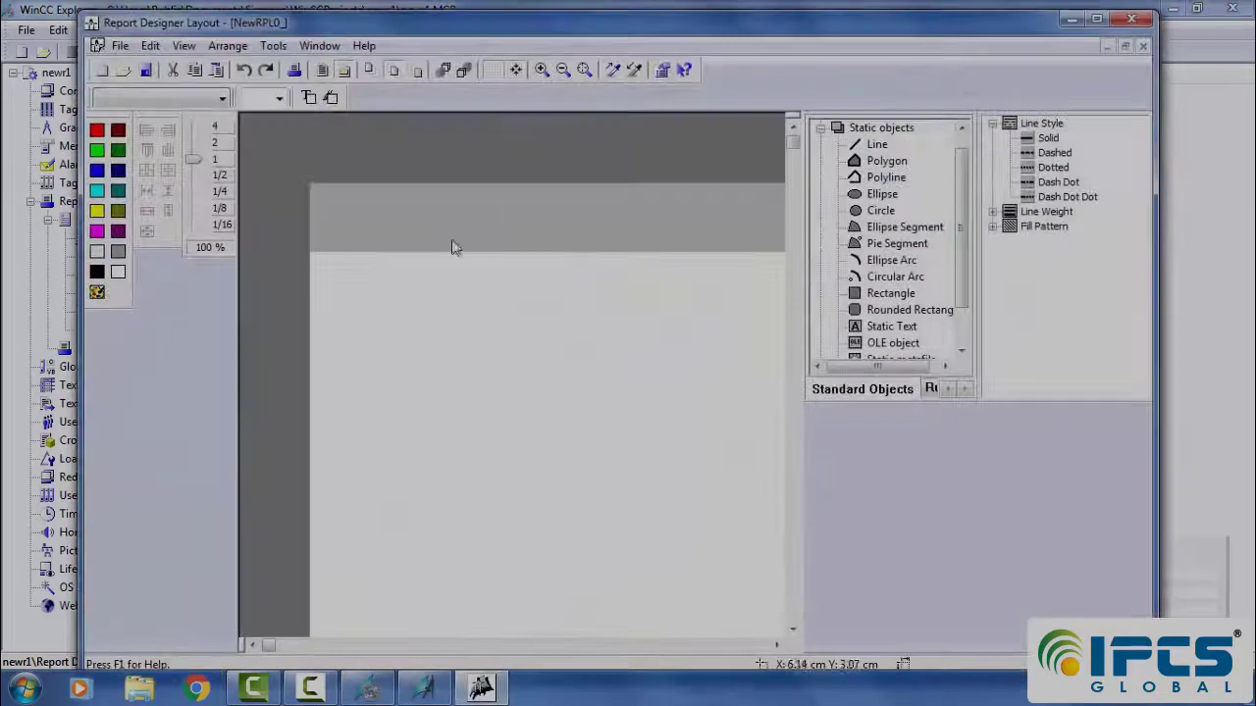
right_click(420, 270)
left_click(441, 278)
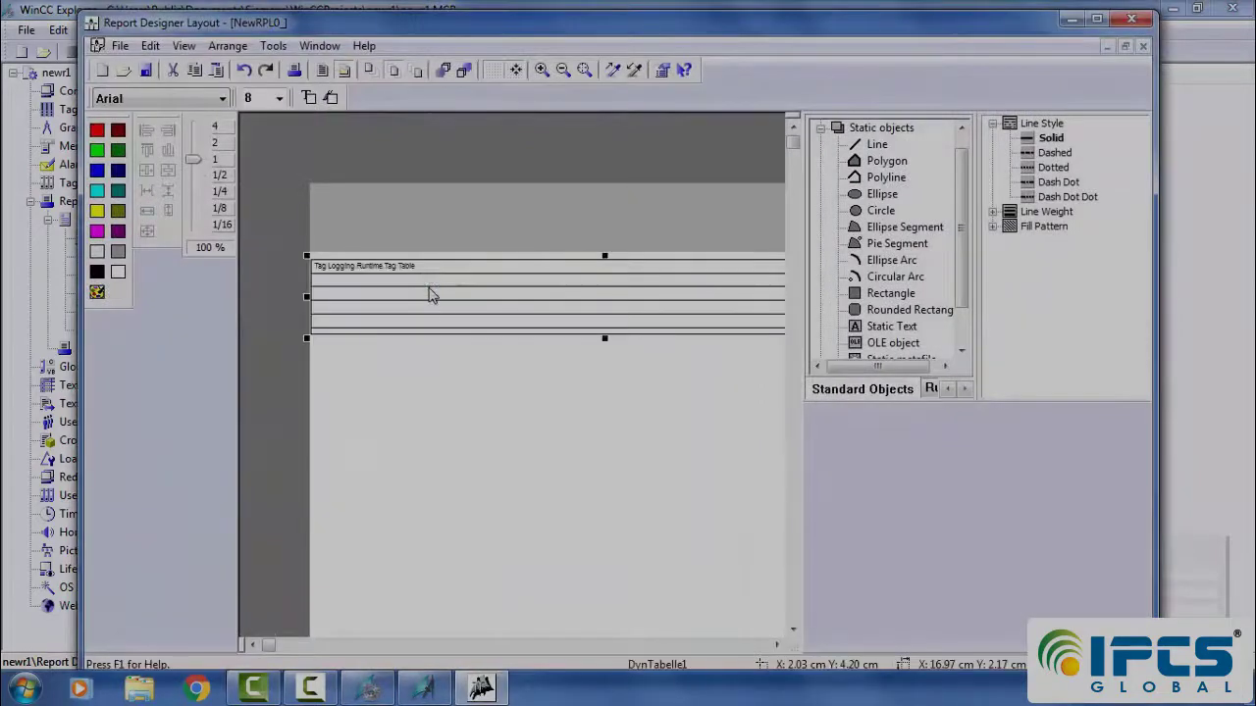
right_click(434, 331)
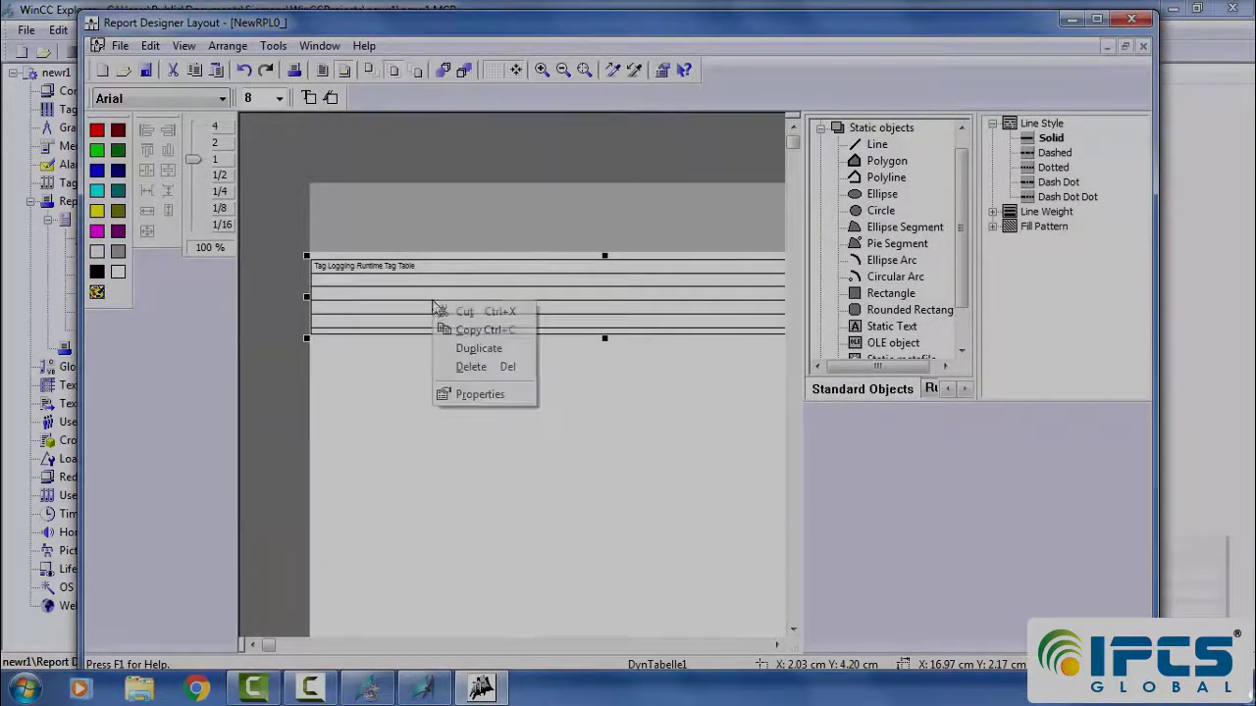
left_click(467, 402)
Set the table's Time range to Recently collected data.
left_click(179, 219)
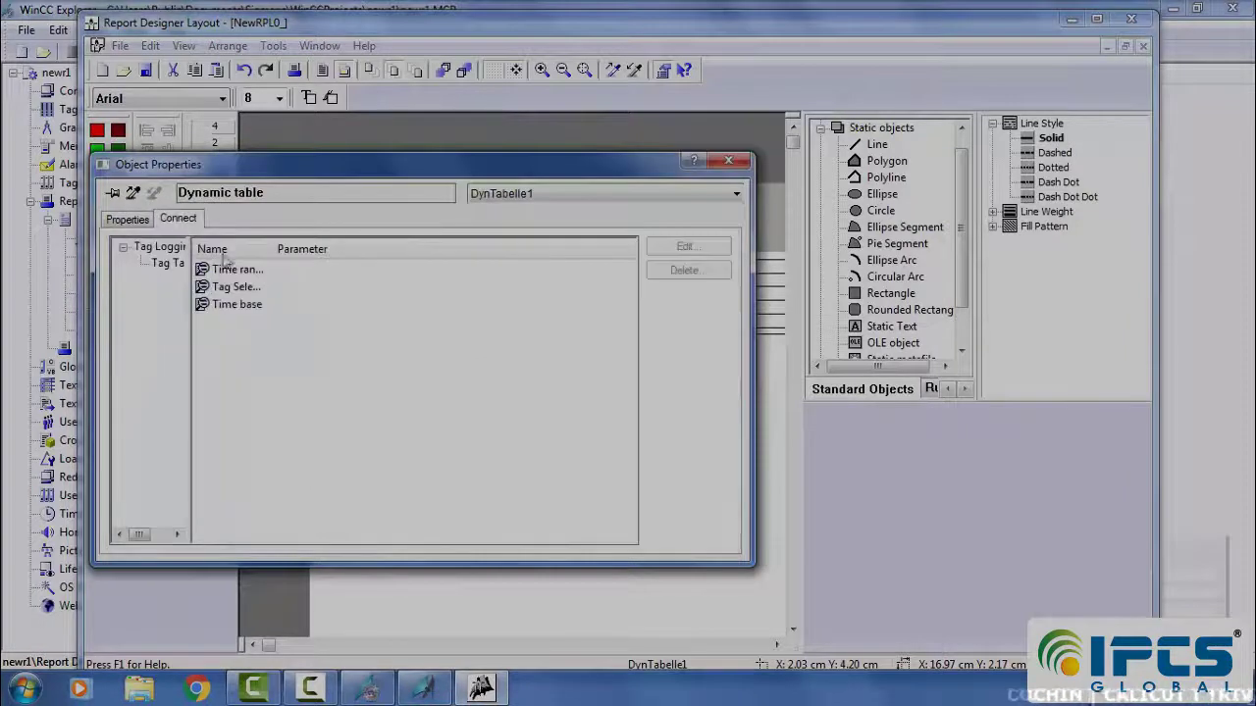
left_click_drag(267, 248, 280, 248)
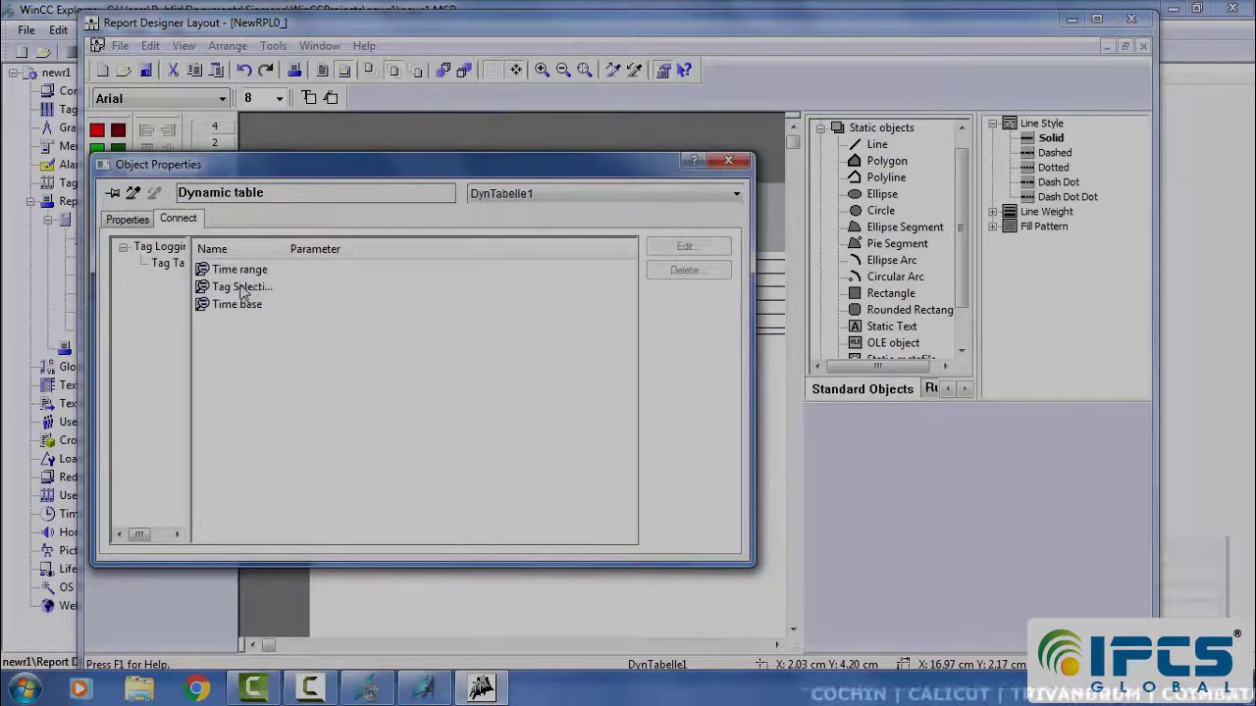
double_click(238, 270)
left_click(285, 238)
left_click(291, 267)
left_click(582, 221)
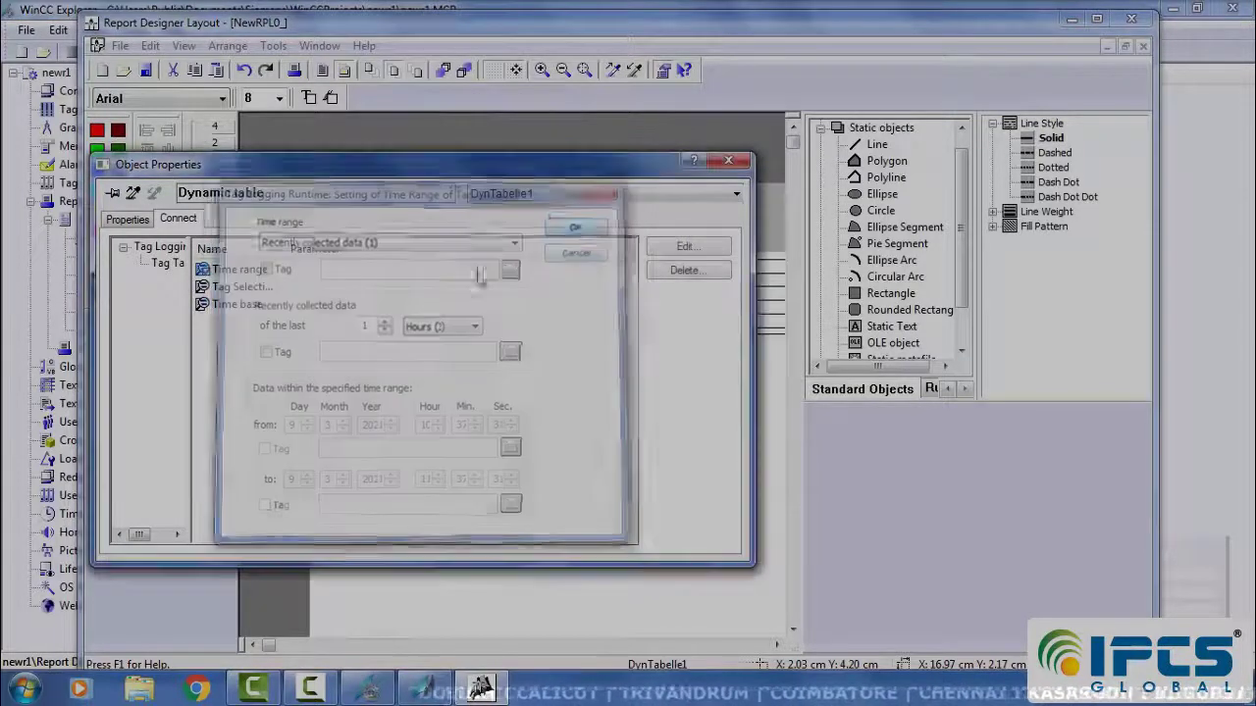
Add tag a1 from archive a (a\a1) to the table's tag list.
double_click(291, 287)
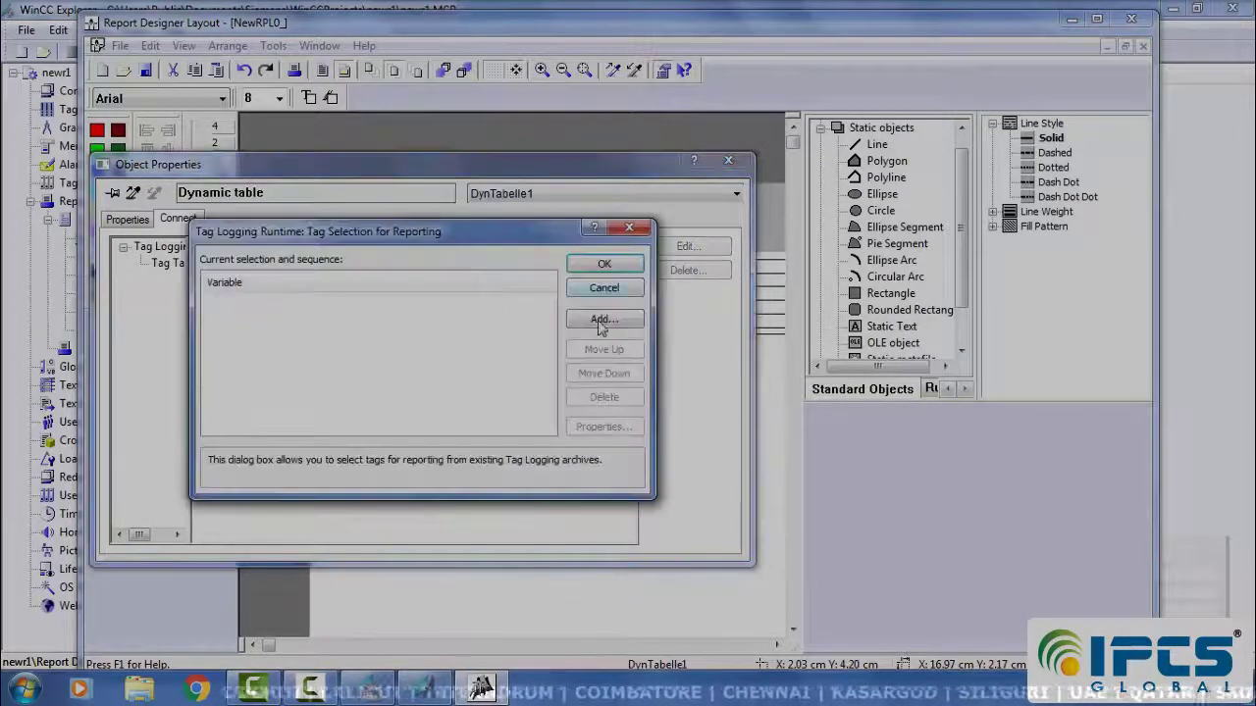
left_click(602, 321)
double_click(381, 357)
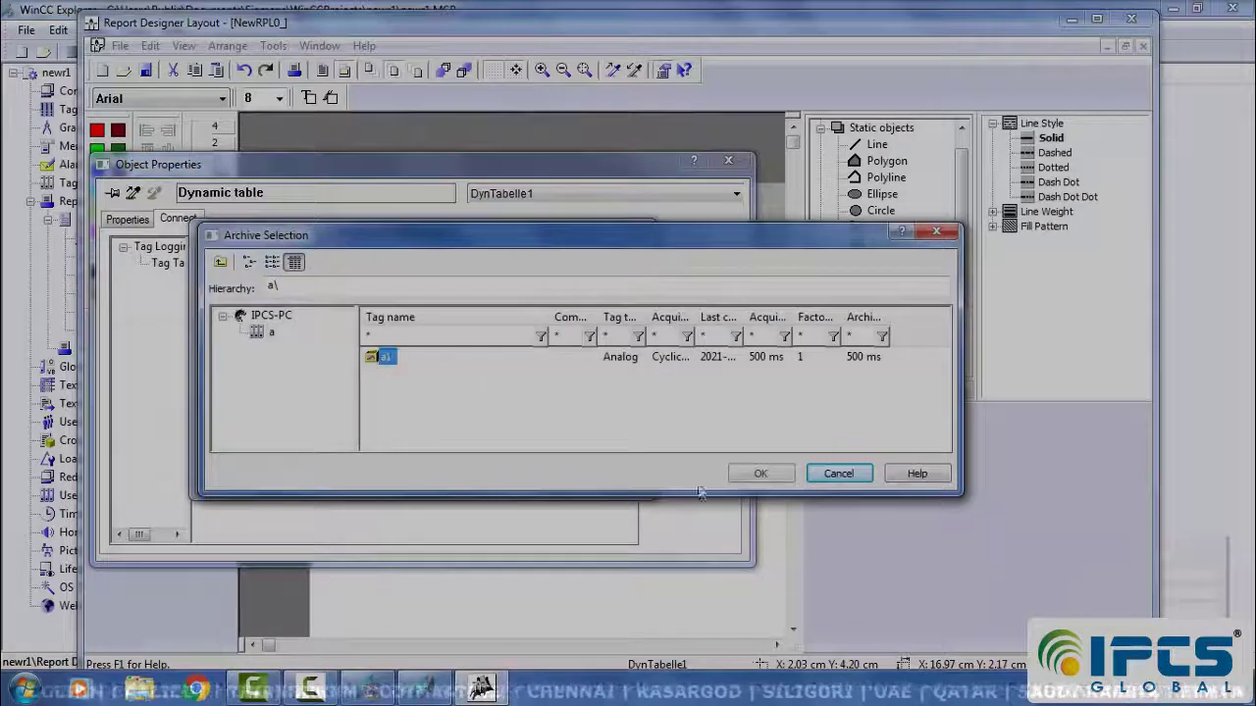
left_click(761, 474)
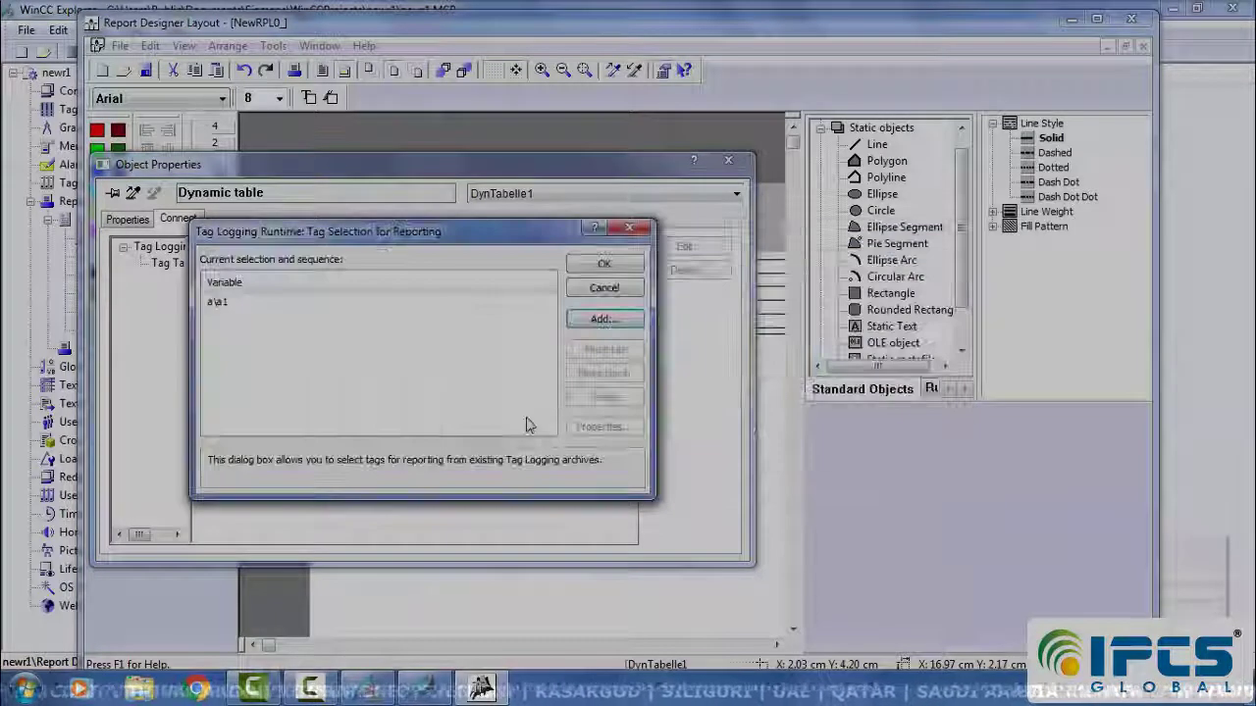
left_click(221, 307)
Format the a\a1 column as Integer with the time column after the value.
left_click(603, 427)
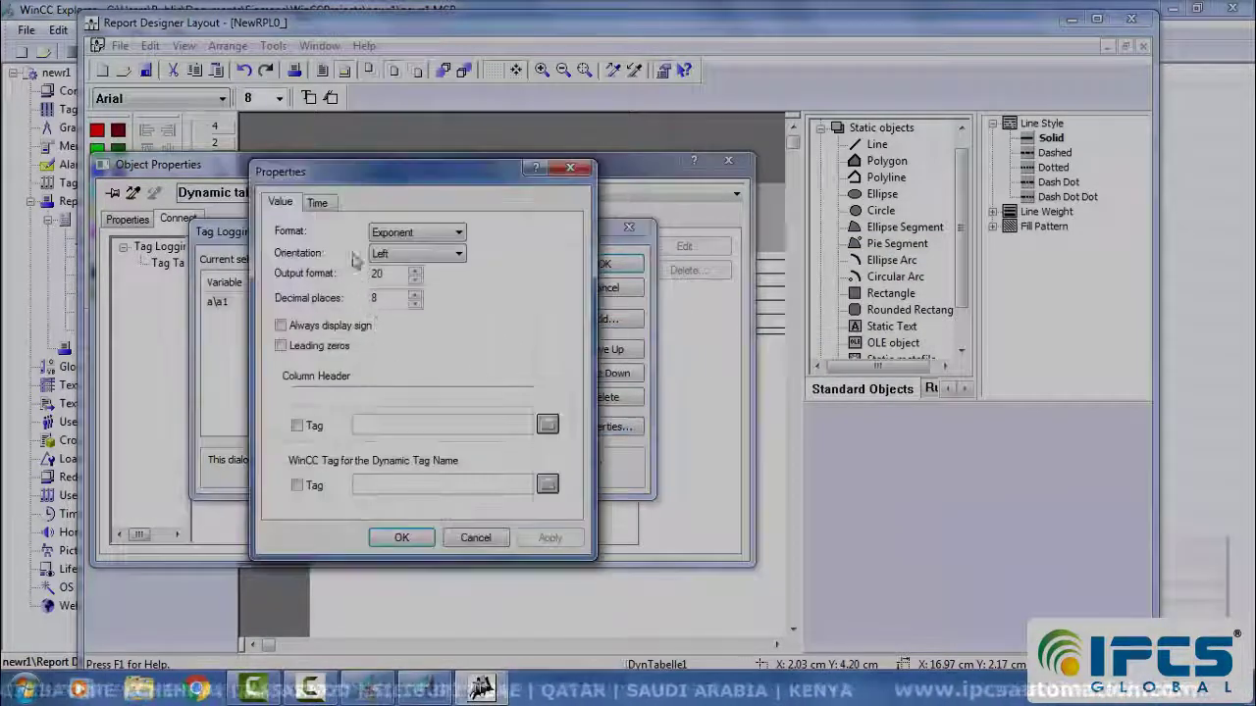
left_click(399, 236)
left_click(400, 274)
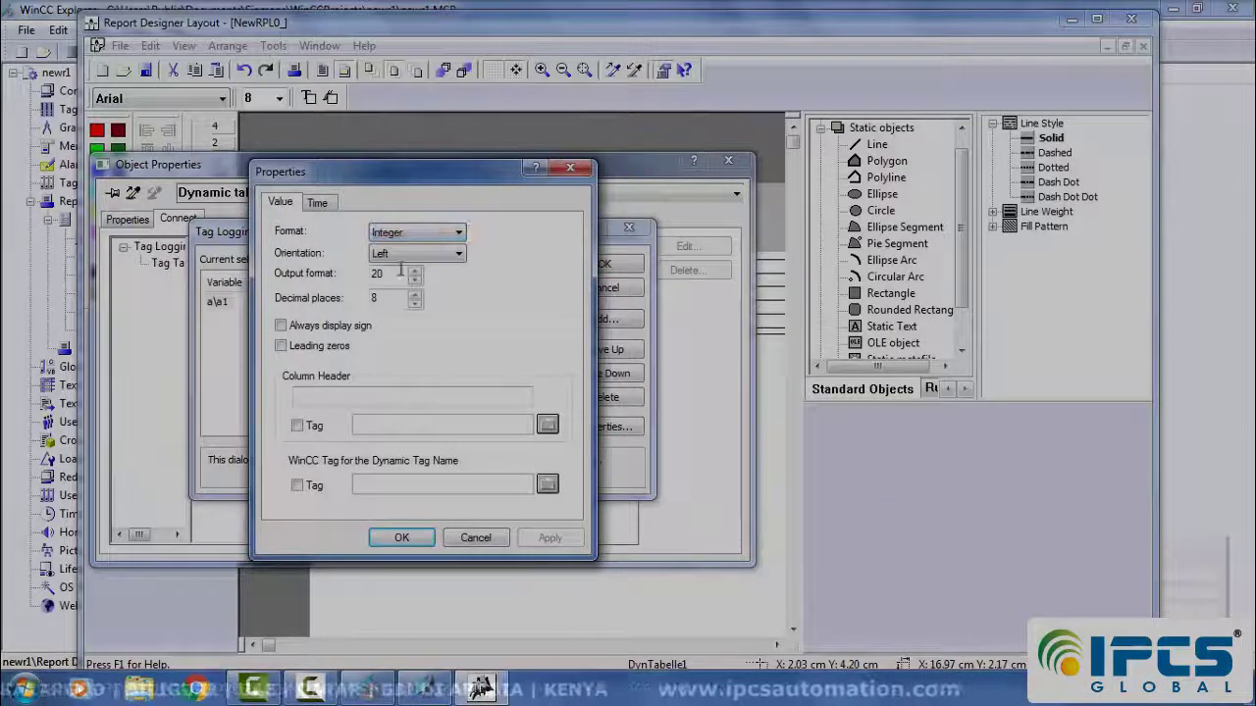
left_click(319, 206)
left_click(422, 233)
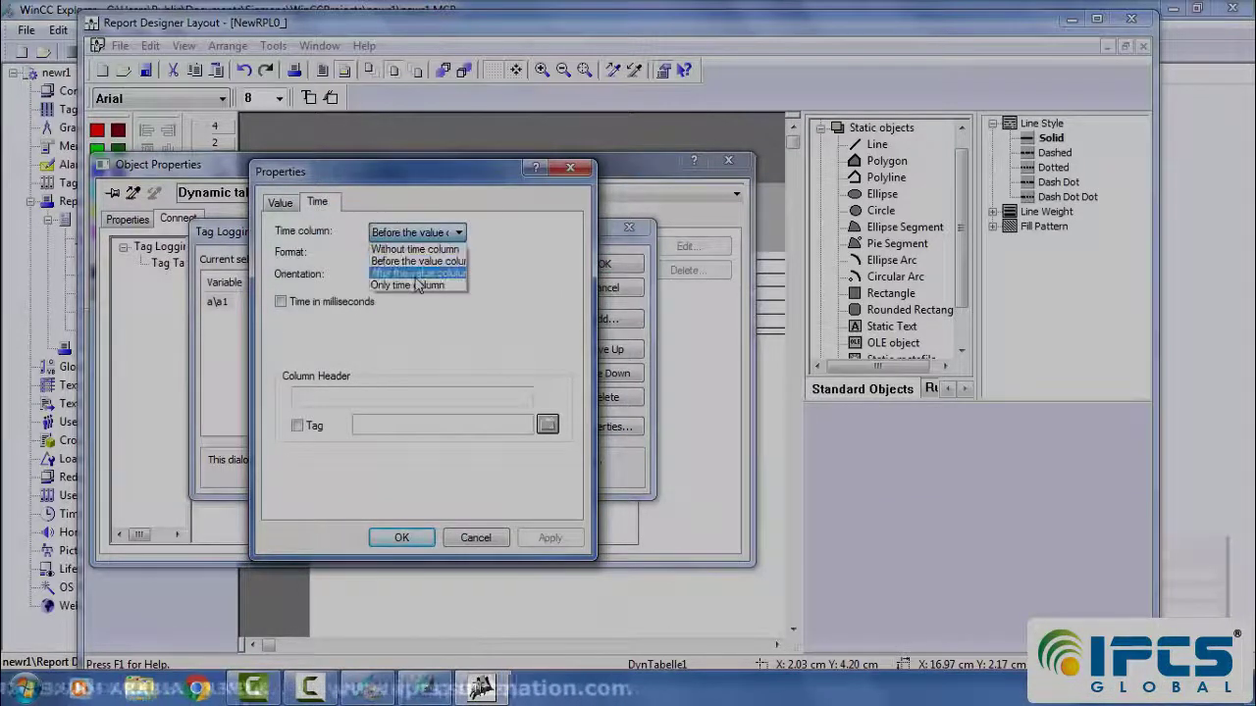
left_click(415, 275)
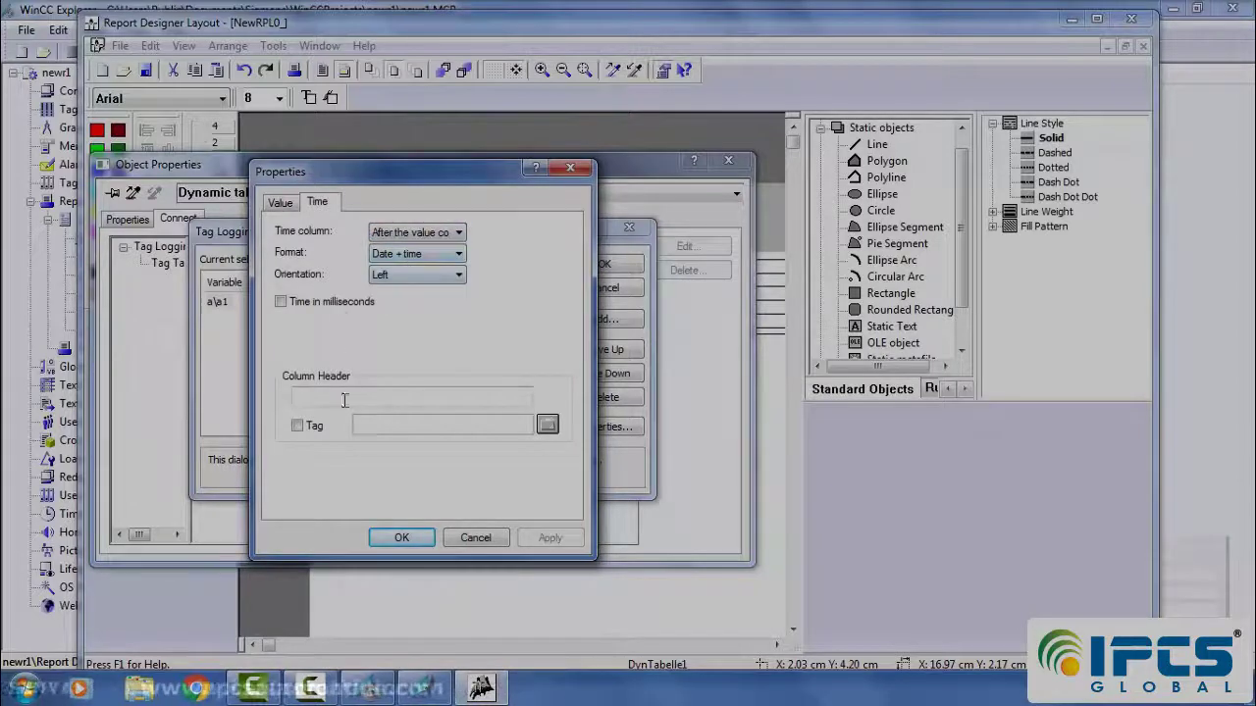
left_click(402, 537)
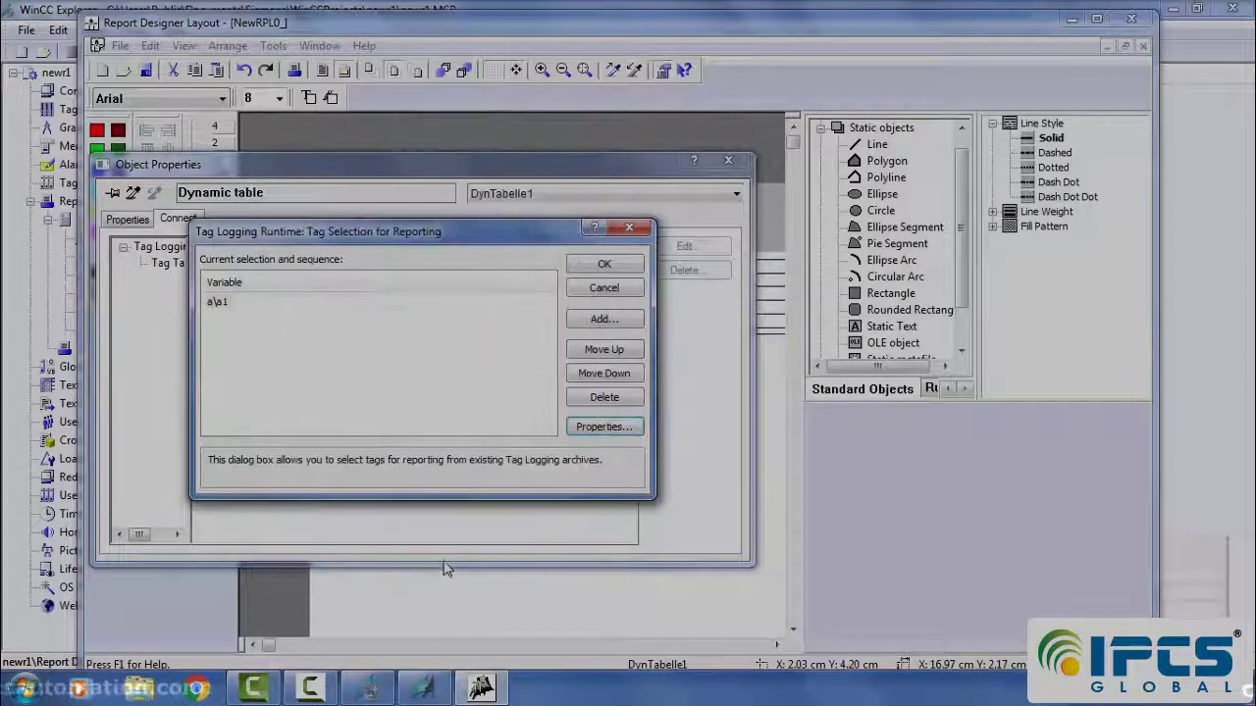
Confirm the 'Value' column header and tag selection, then close the table properties.
left_click(327, 689)
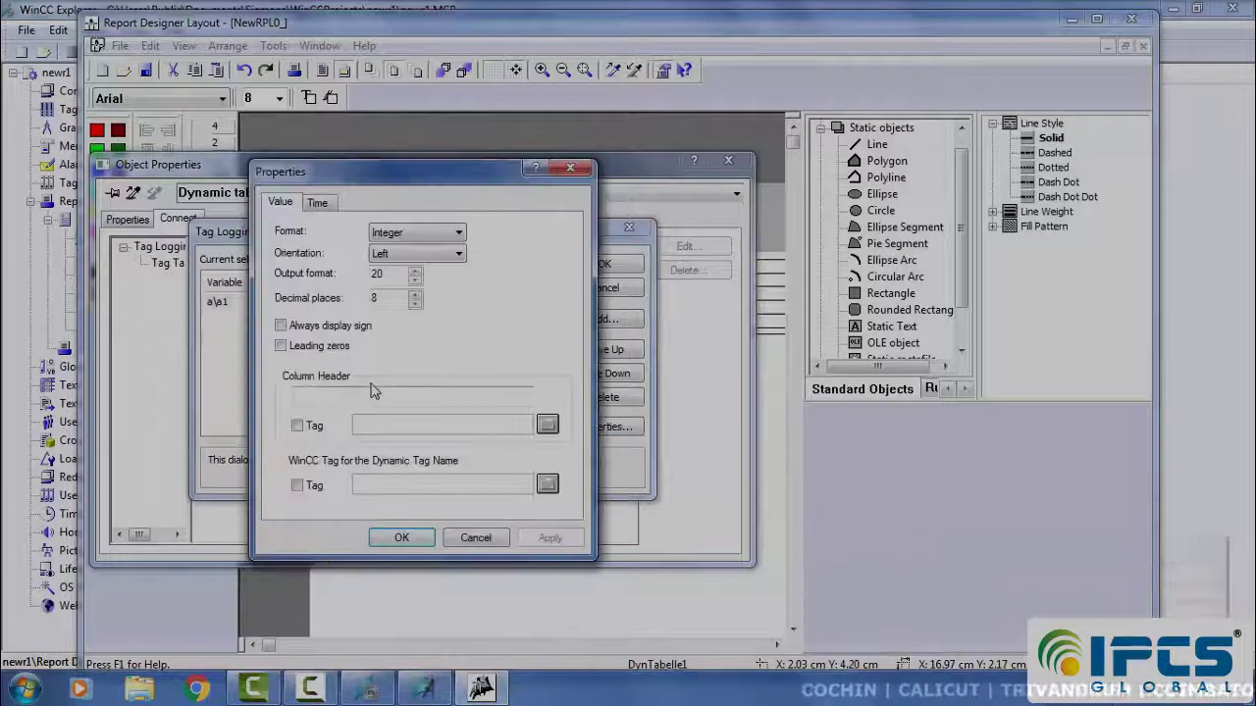
left_click(366, 392)
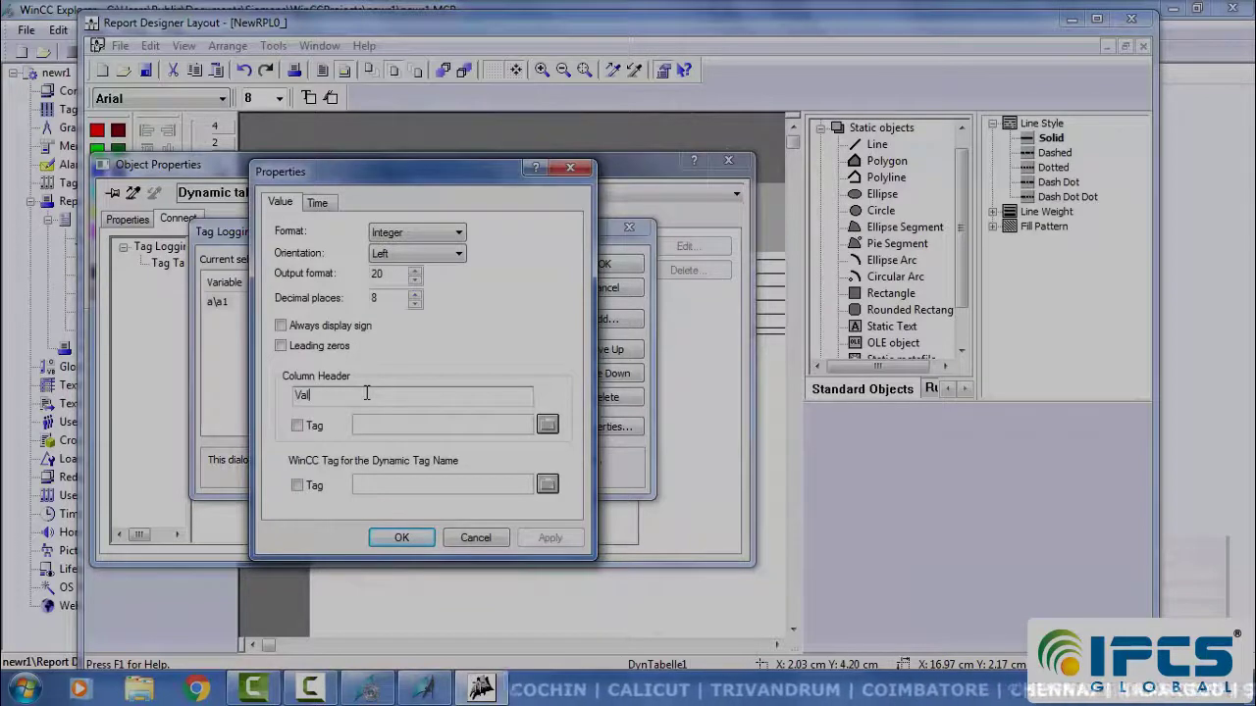
left_click(395, 540)
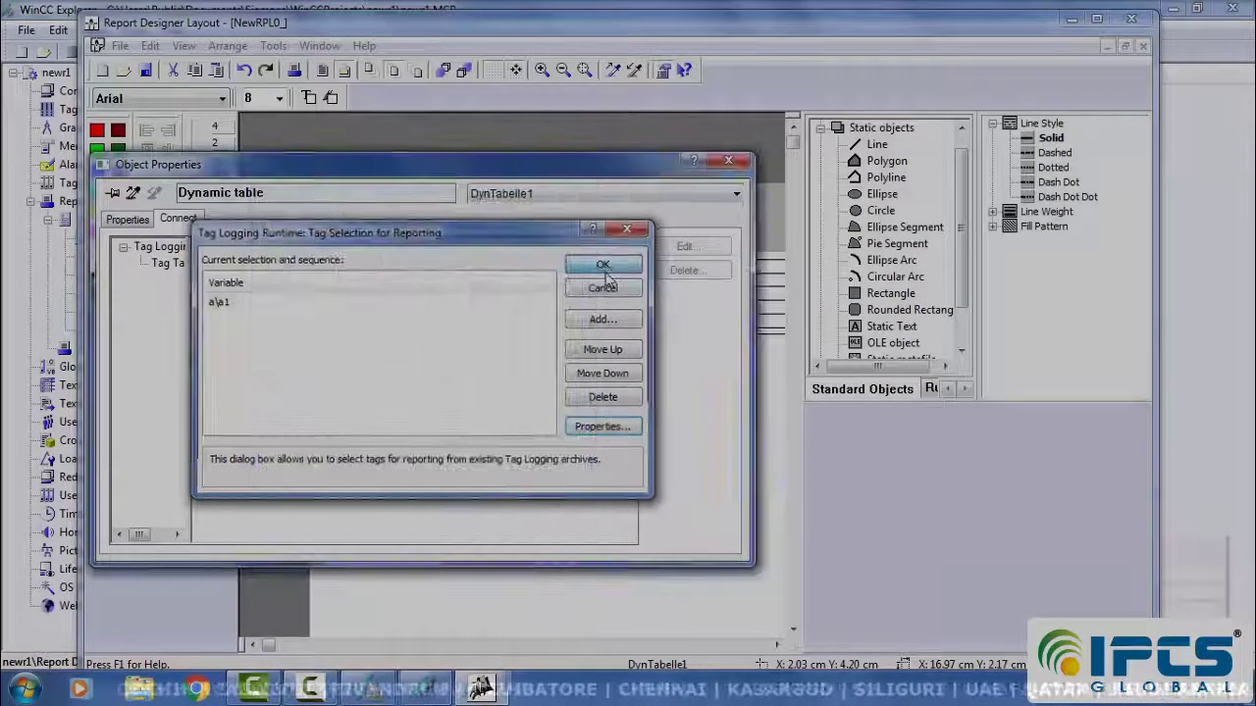
left_click(605, 267)
left_click(128, 218)
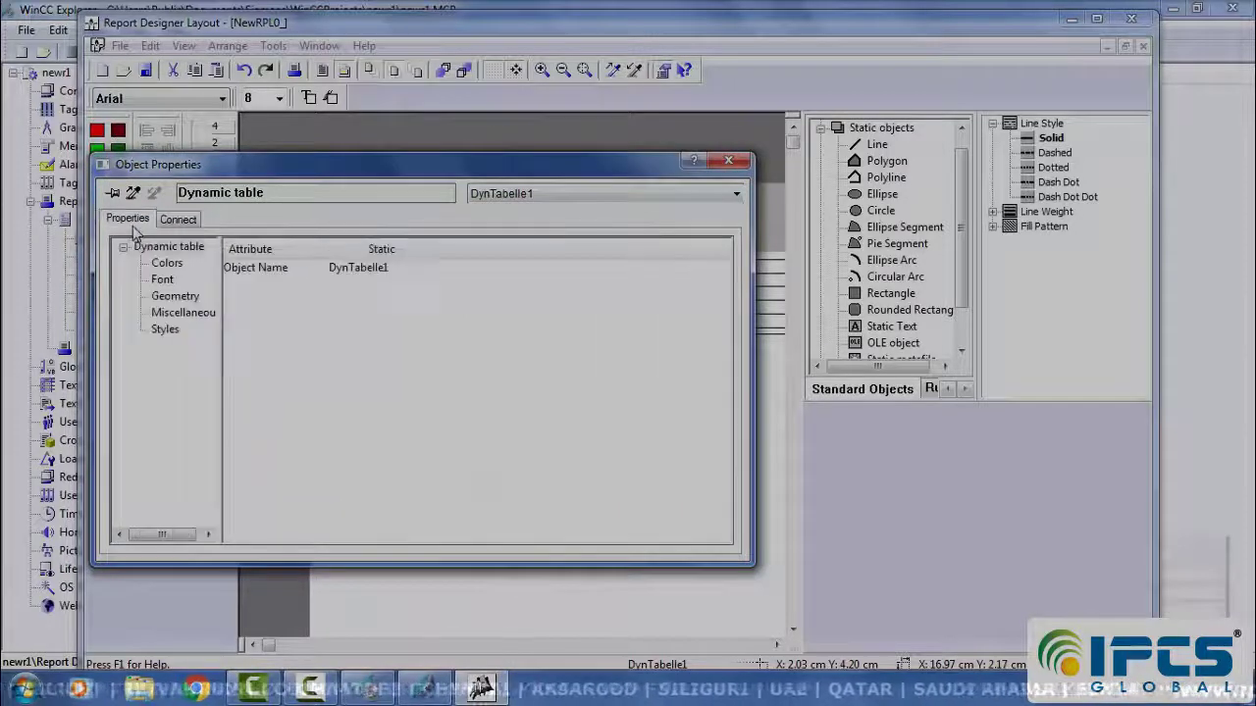
left_click(159, 297)
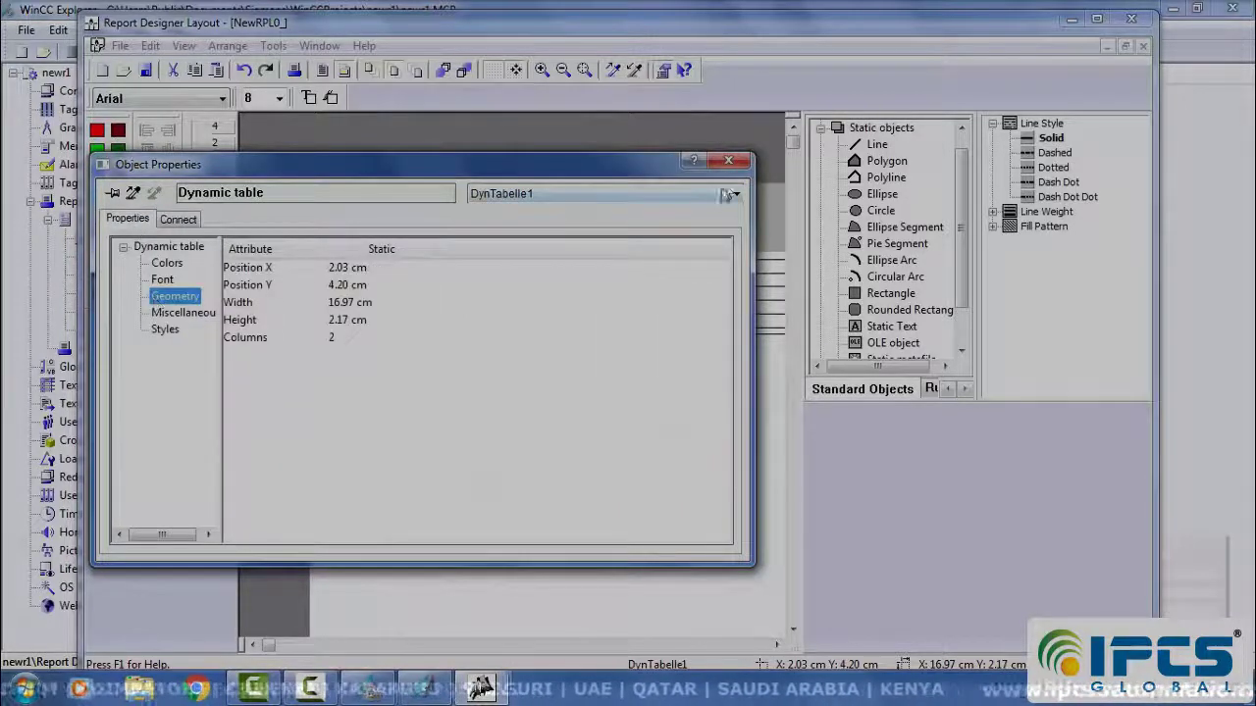
left_click(728, 160)
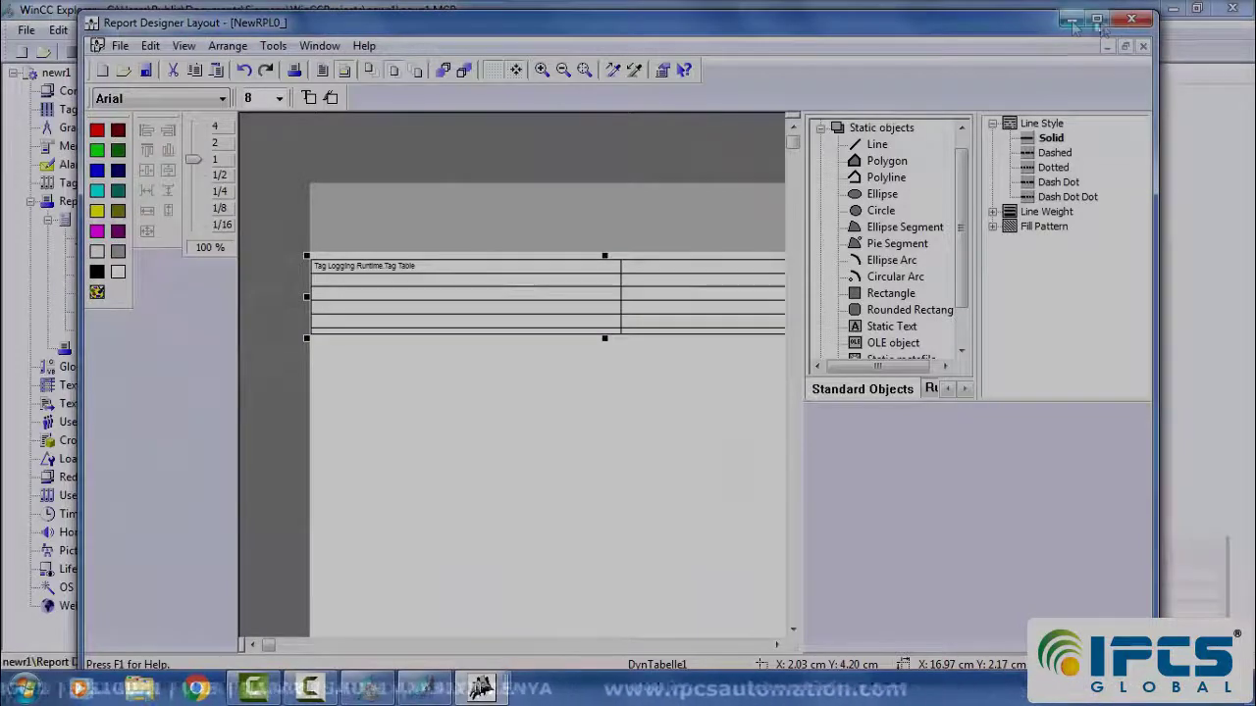
Create a new print job, Print Job001, in WinCC Explorer's Report Designer.
left_click(1131, 19)
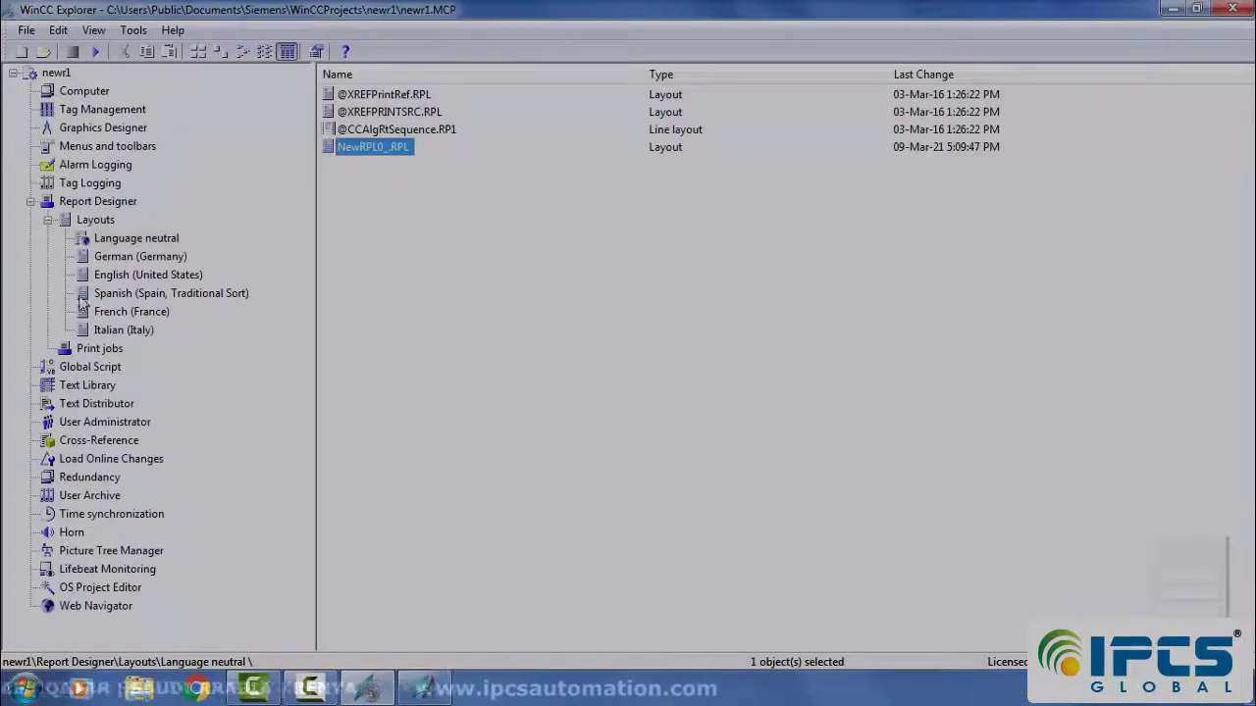
left_click(94, 351)
right_click(1224, 353)
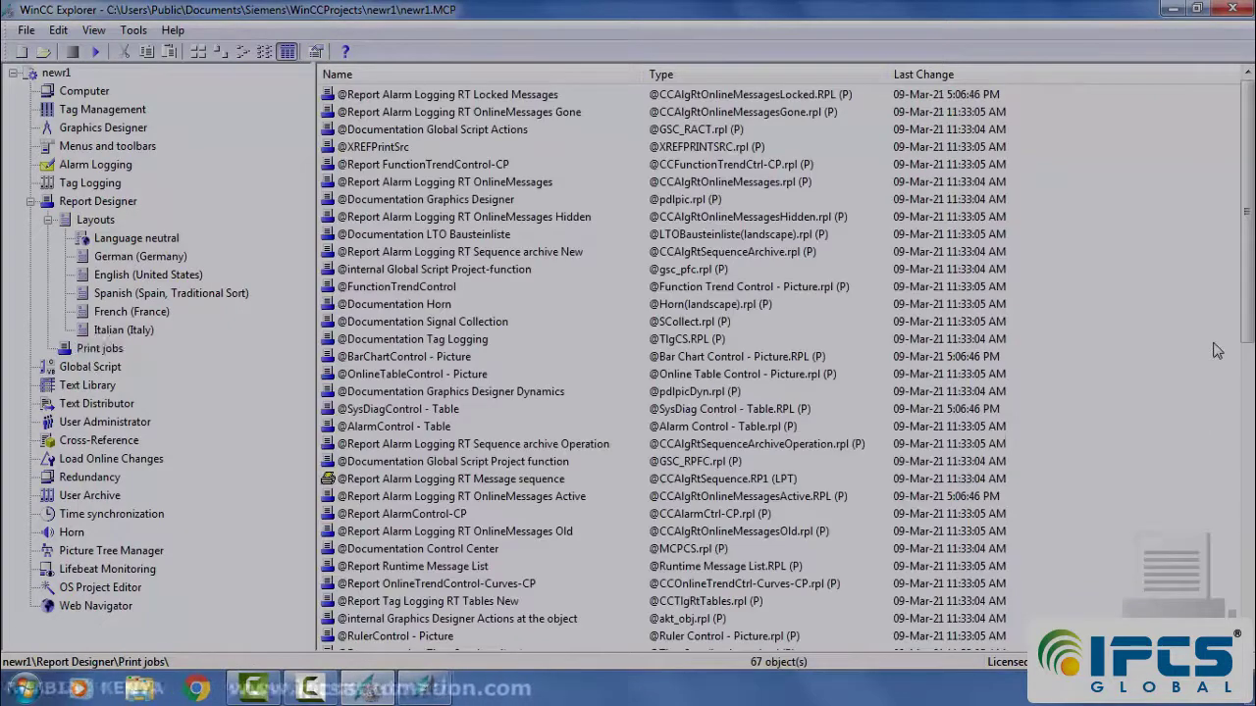
left_click(1167, 359)
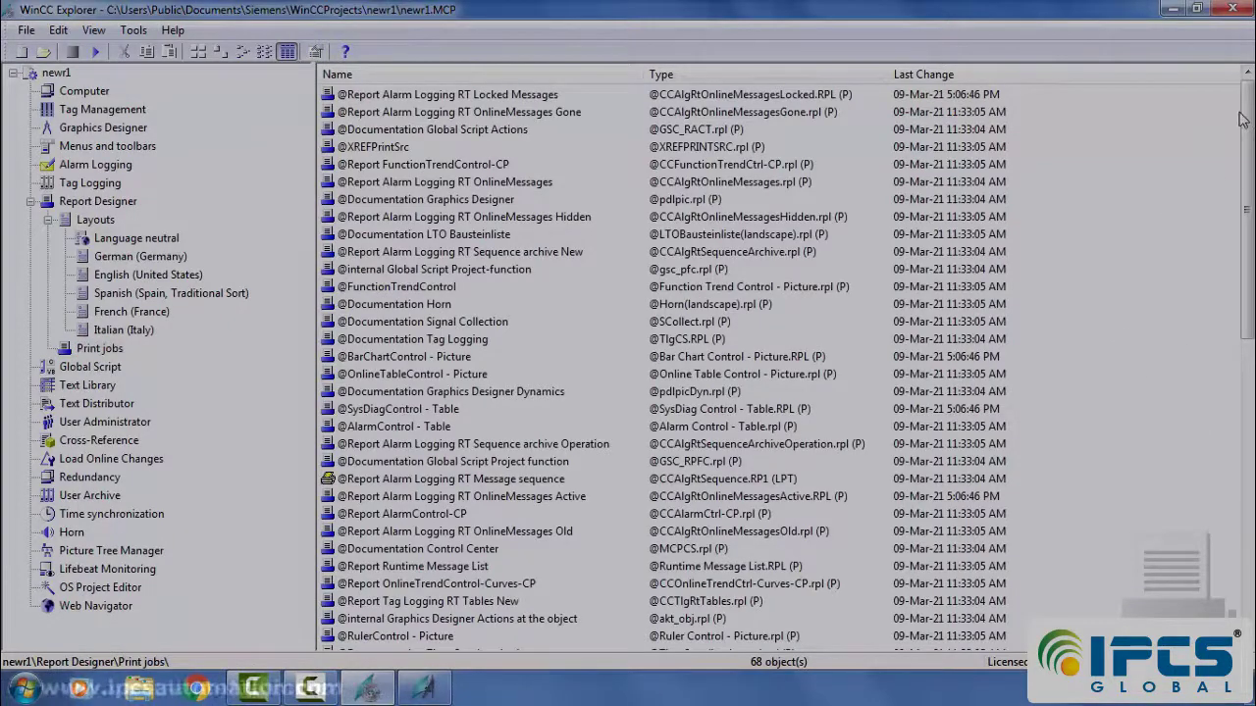
left_click_drag(1245, 119, 1238, 547)
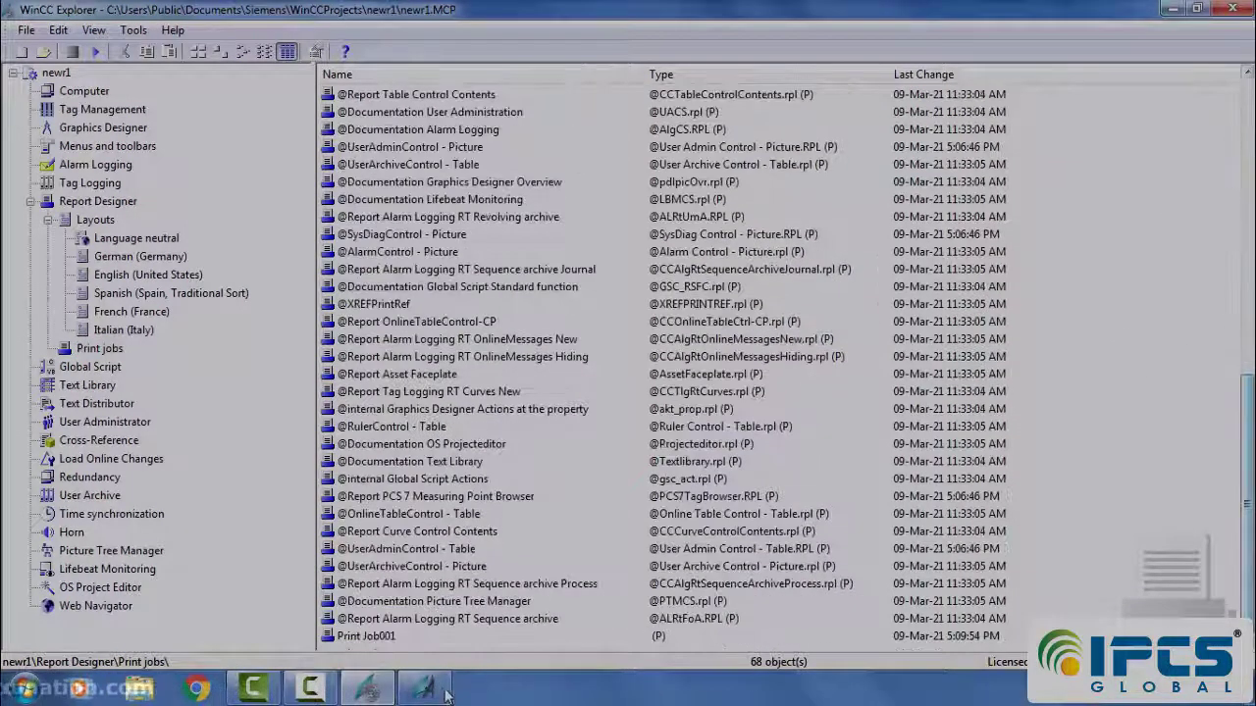
left_click(366, 636)
right_click(366, 636)
left_click(387, 628)
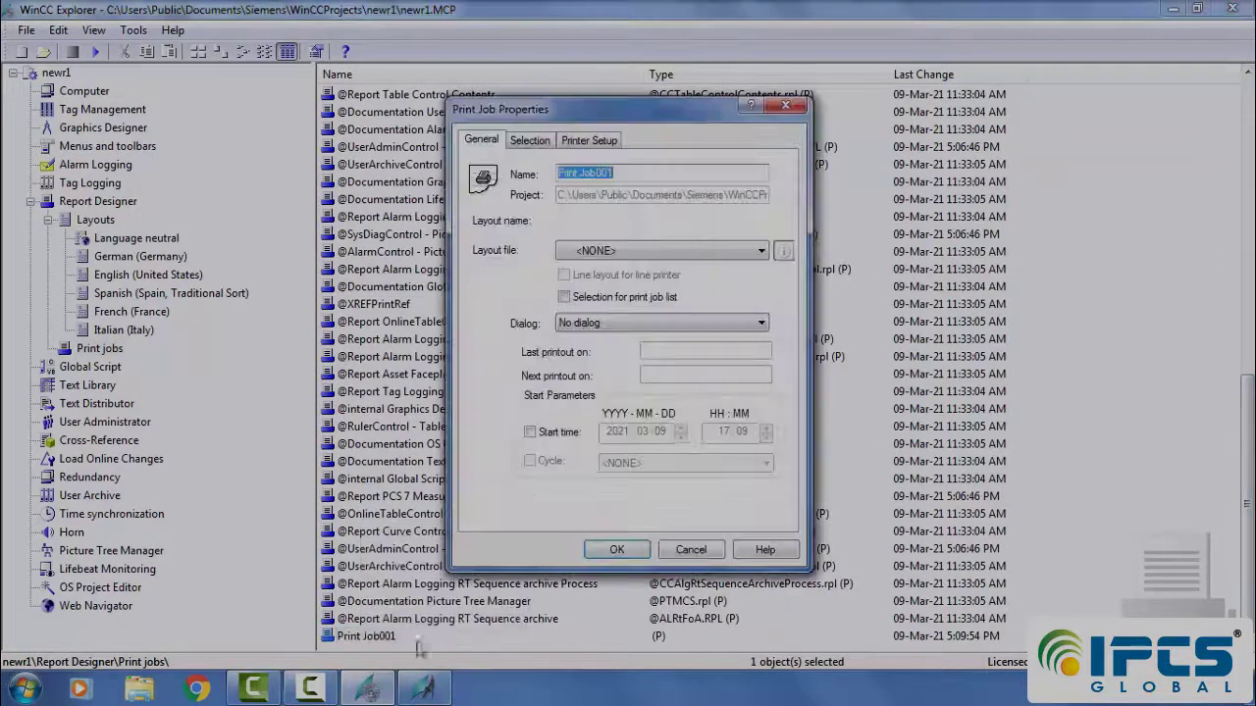
Name the print job report1 and assign layout file NewRPL0_.RPL.
type("rep")
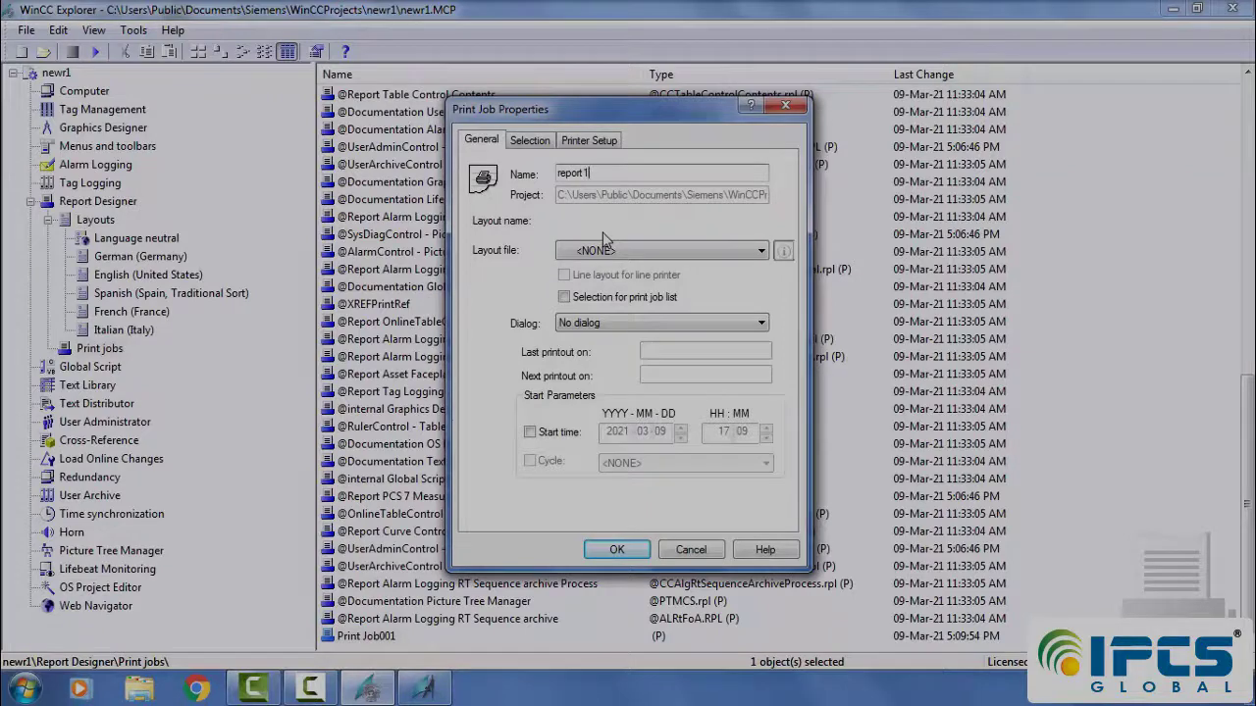
type("ort1")
left_click(636, 253)
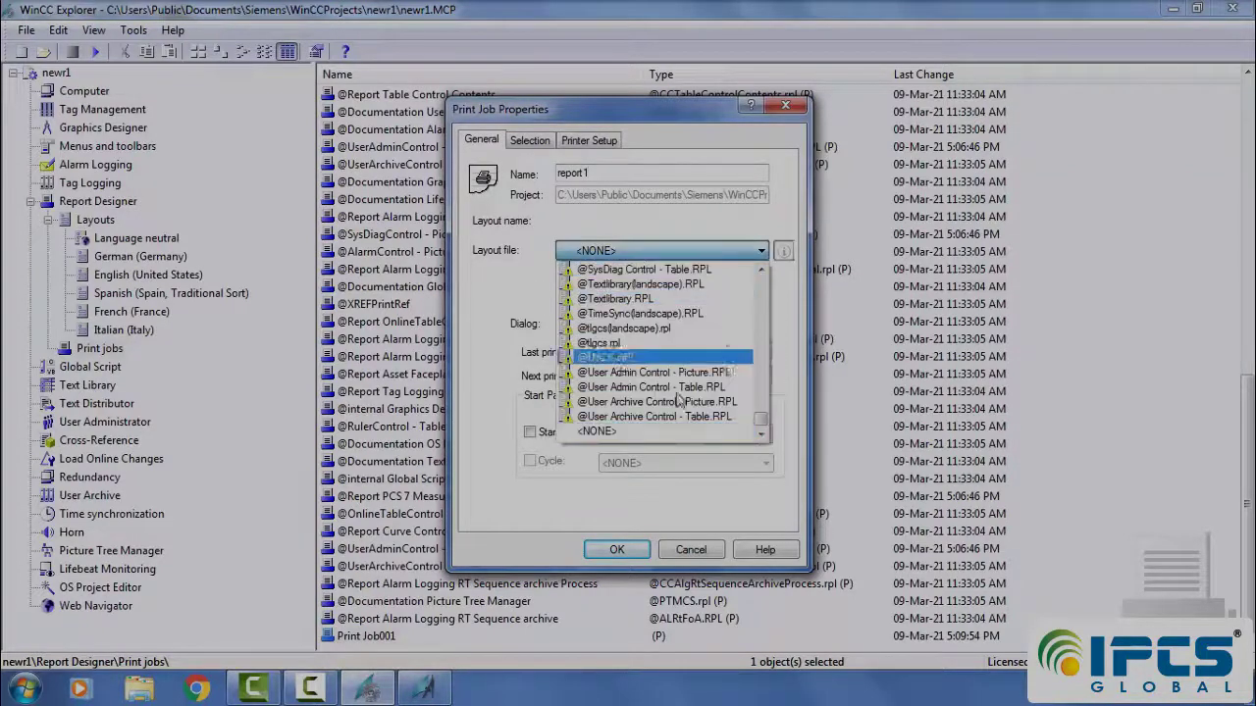
scroll(677, 397, "up", 5)
scroll(677, 398, "up", 15)
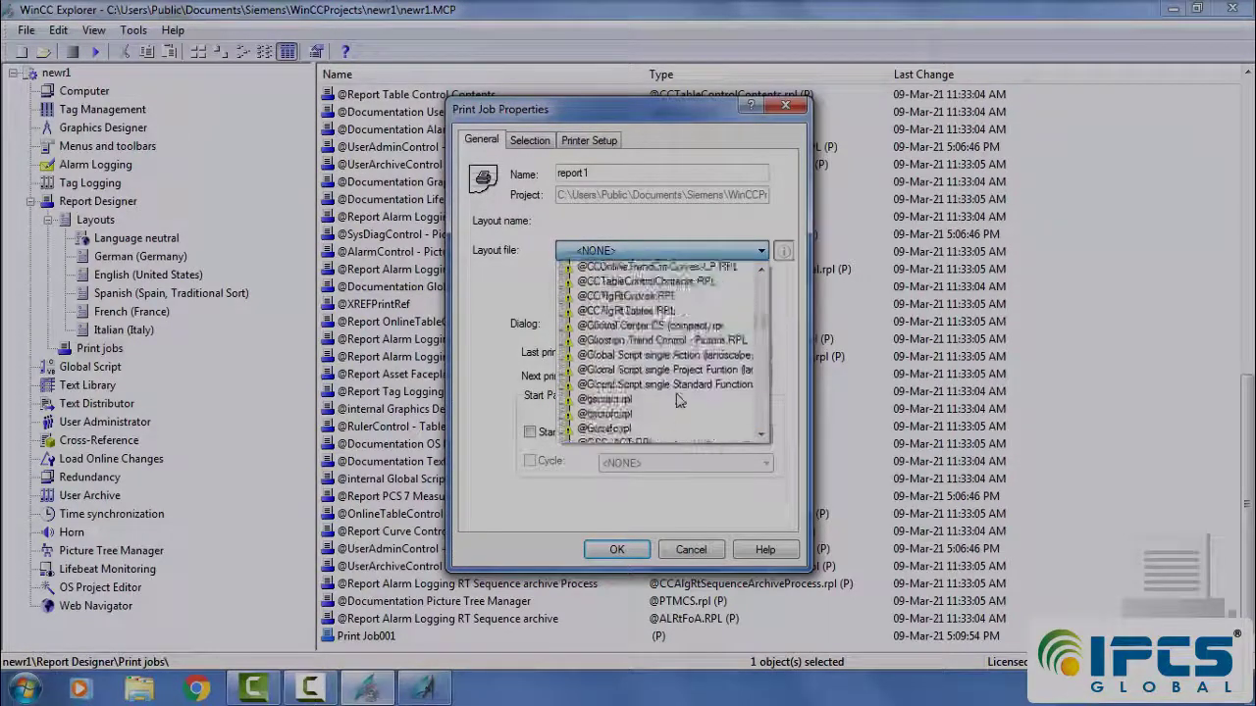
left_click(614, 313)
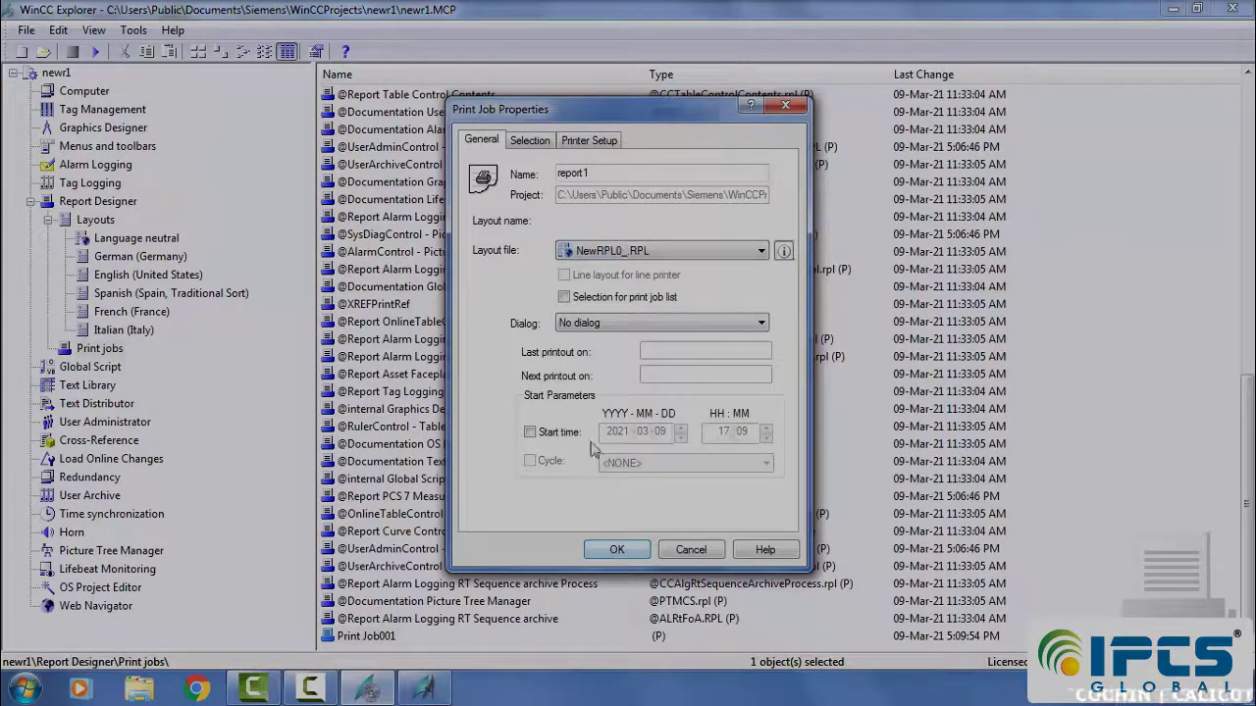
Review the Selection and Printer Setup tabs, then confirm the print job properties.
left_click(533, 146)
left_click(579, 145)
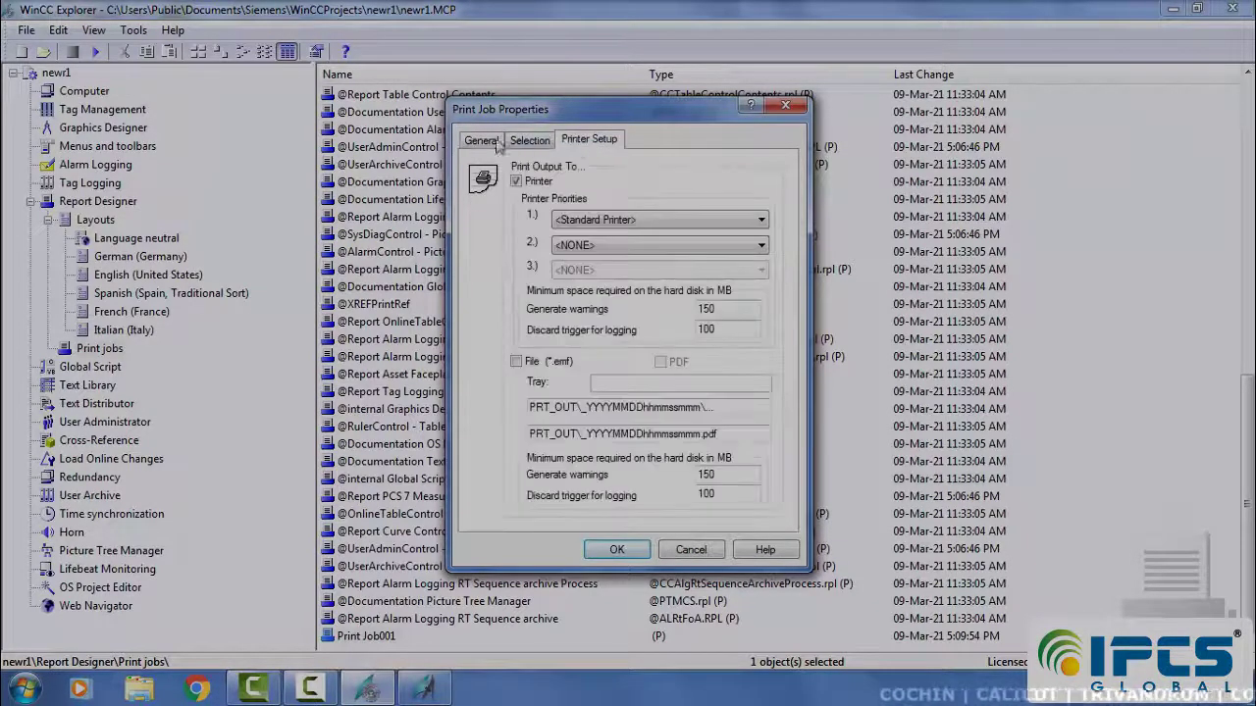
left_click(527, 143)
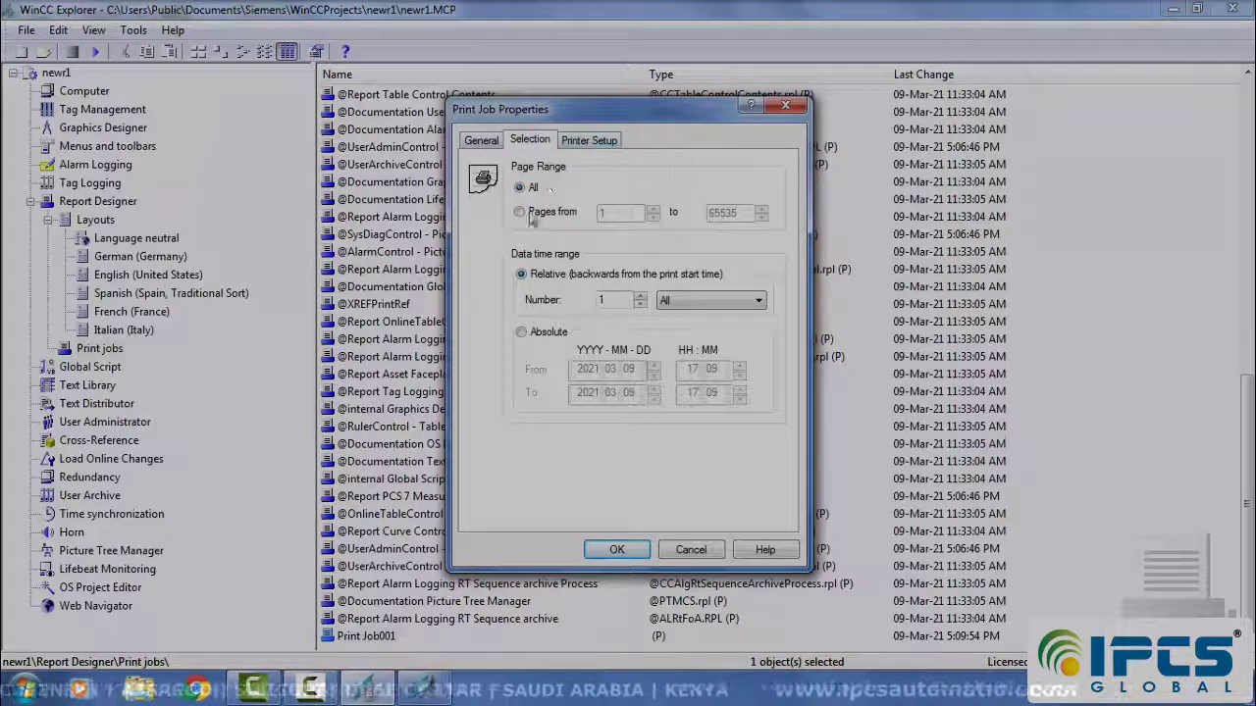
left_click(482, 140)
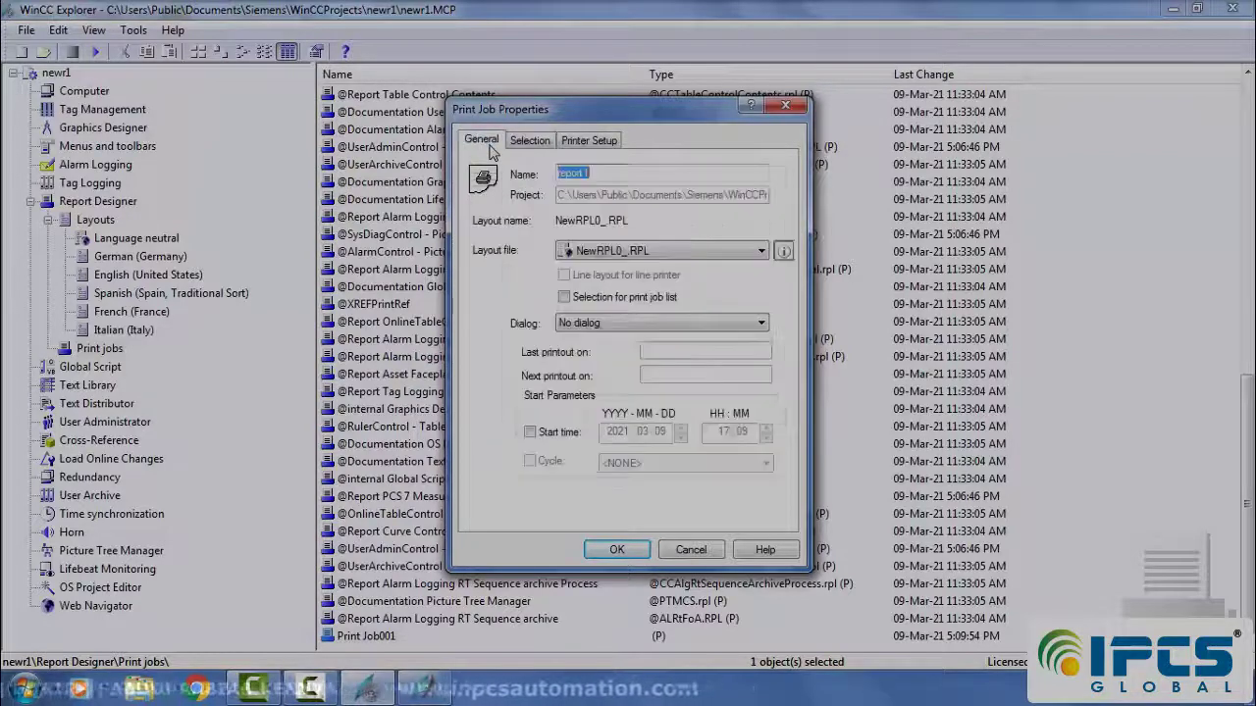
left_click(618, 553)
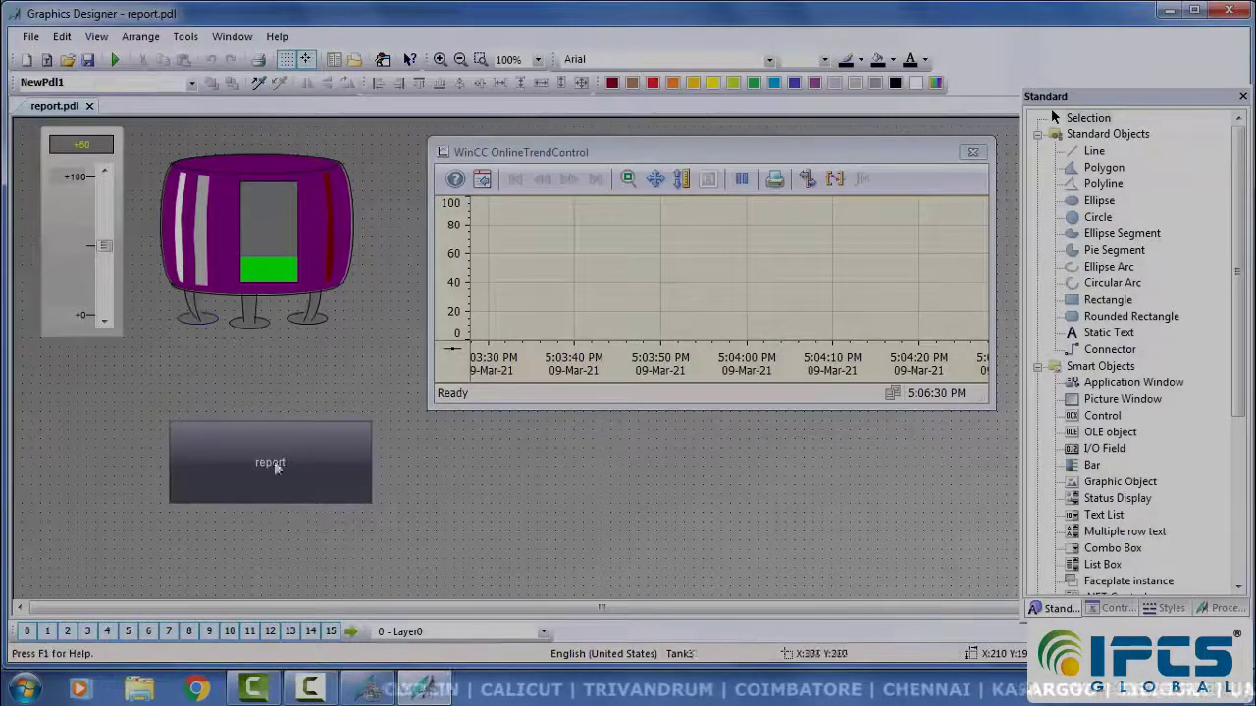
Return to WinCC Explorer and open the Tag Logging editor.
left_click(361, 691)
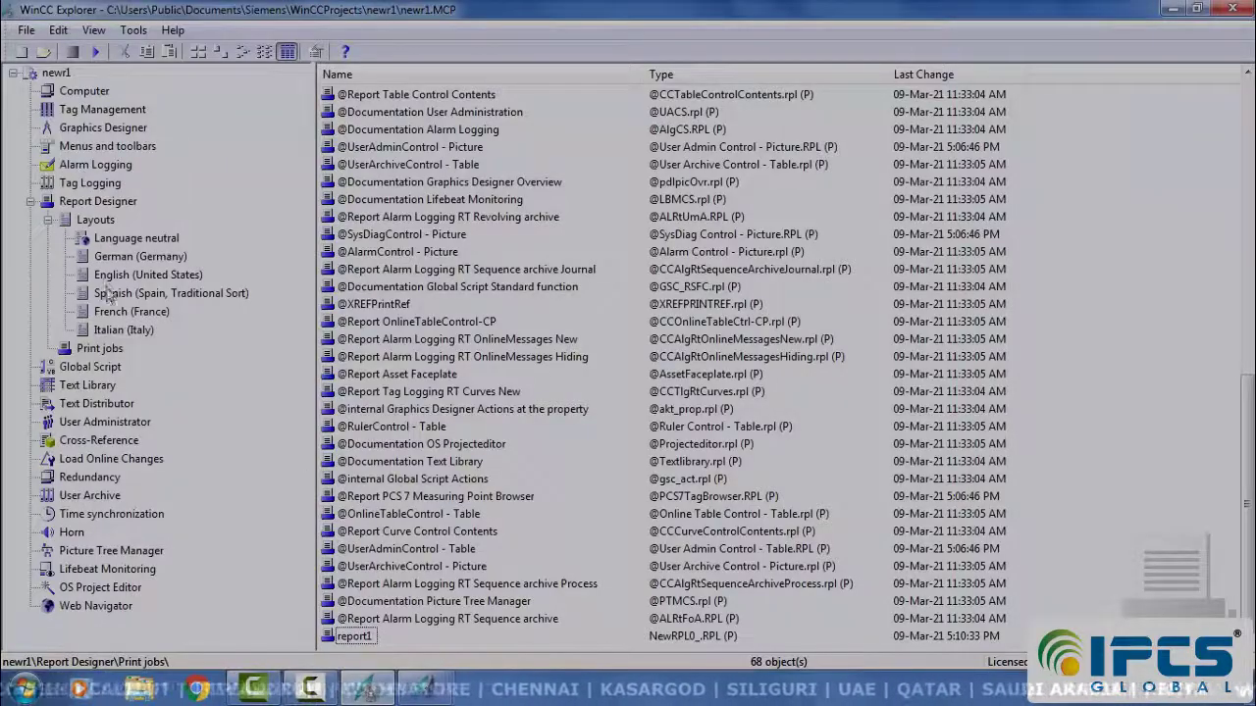
left_click(93, 183)
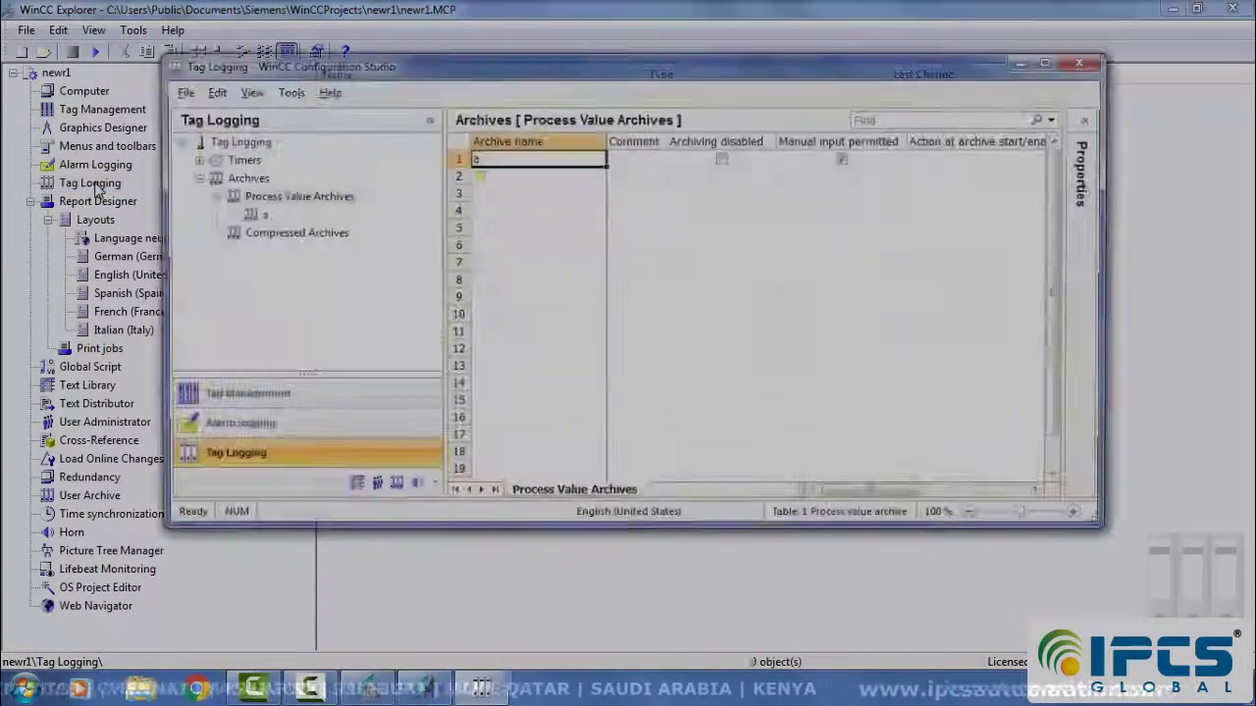
Close Tag Logging, review IPCS-PC's startup settings, and activate the newr1 project.
left_click(1087, 61)
left_click(76, 90)
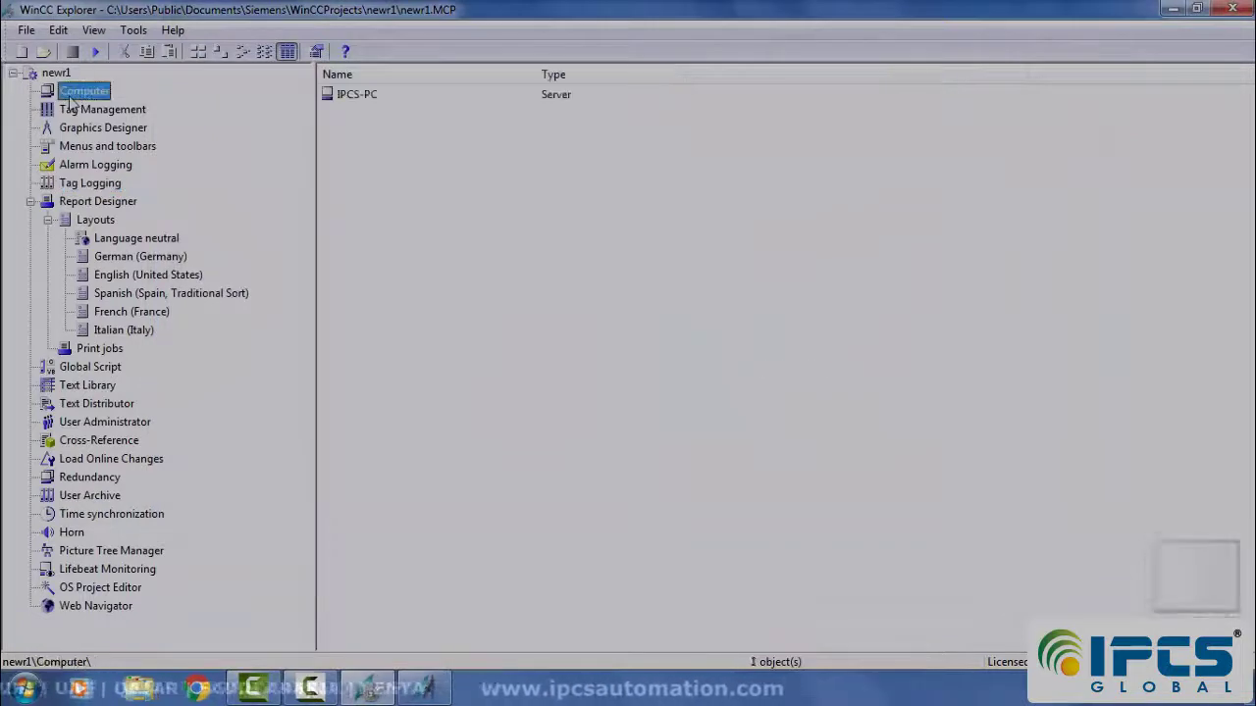
double_click(357, 96)
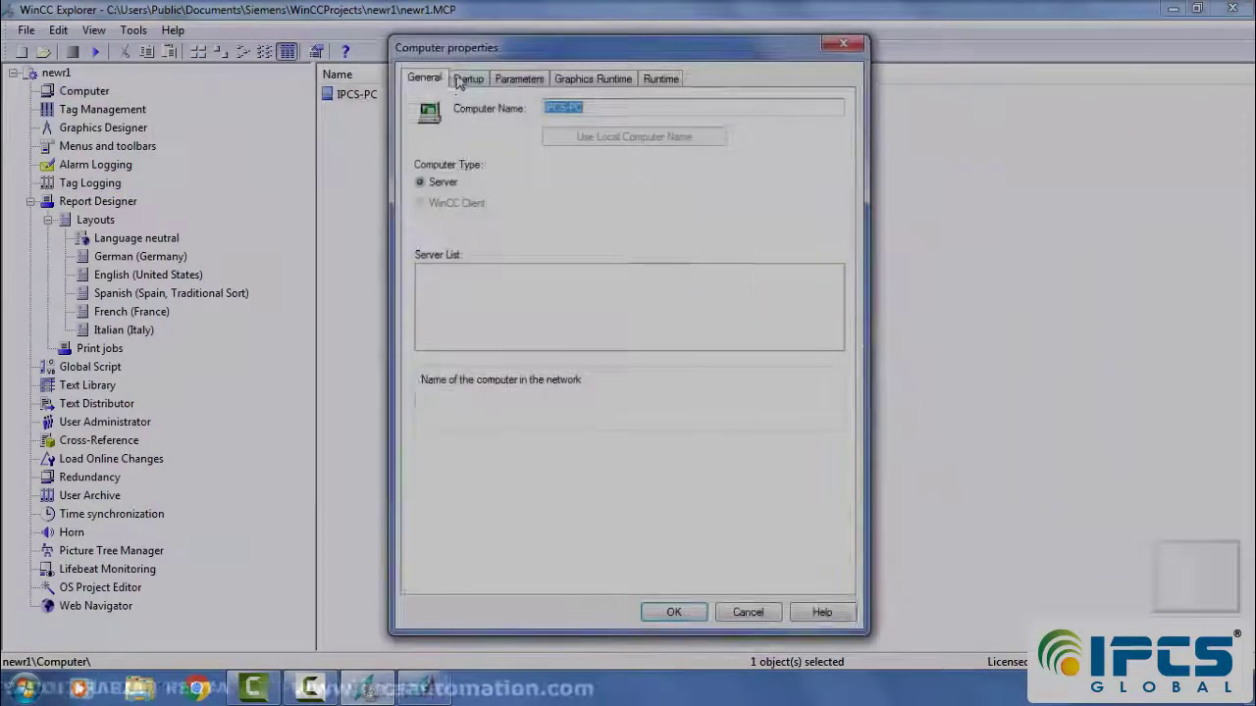
left_click(465, 81)
left_click(840, 46)
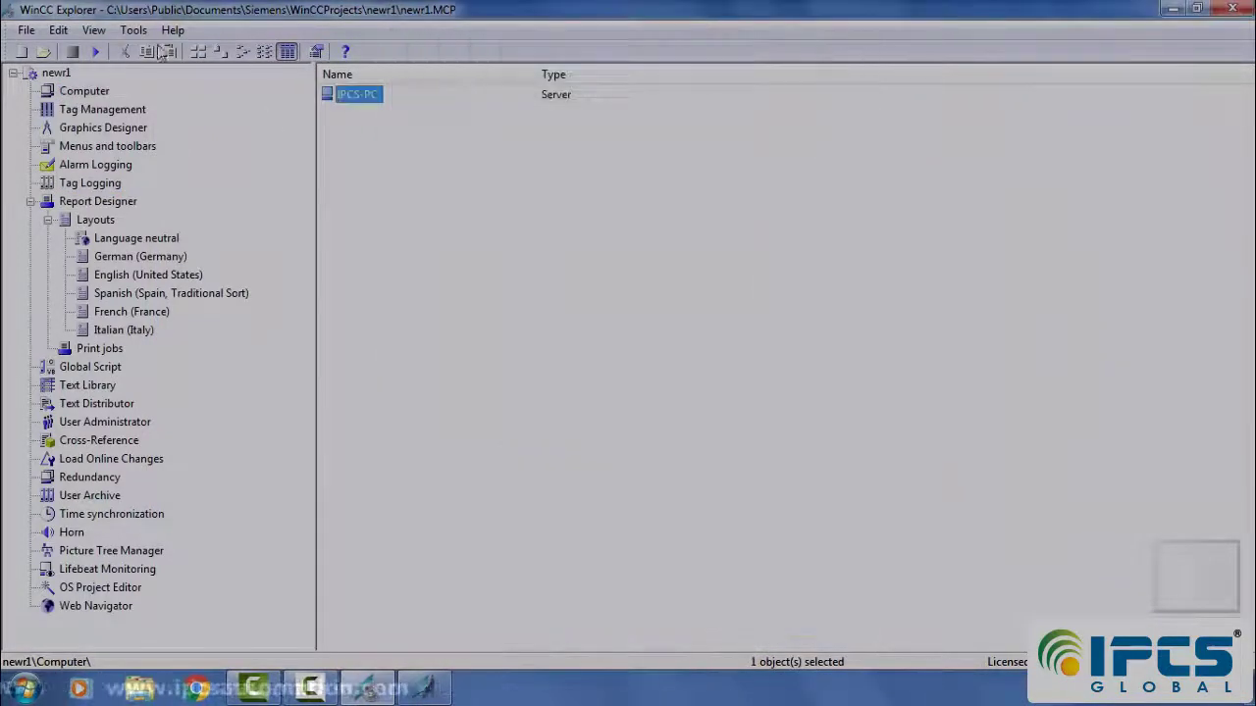
left_click(98, 52)
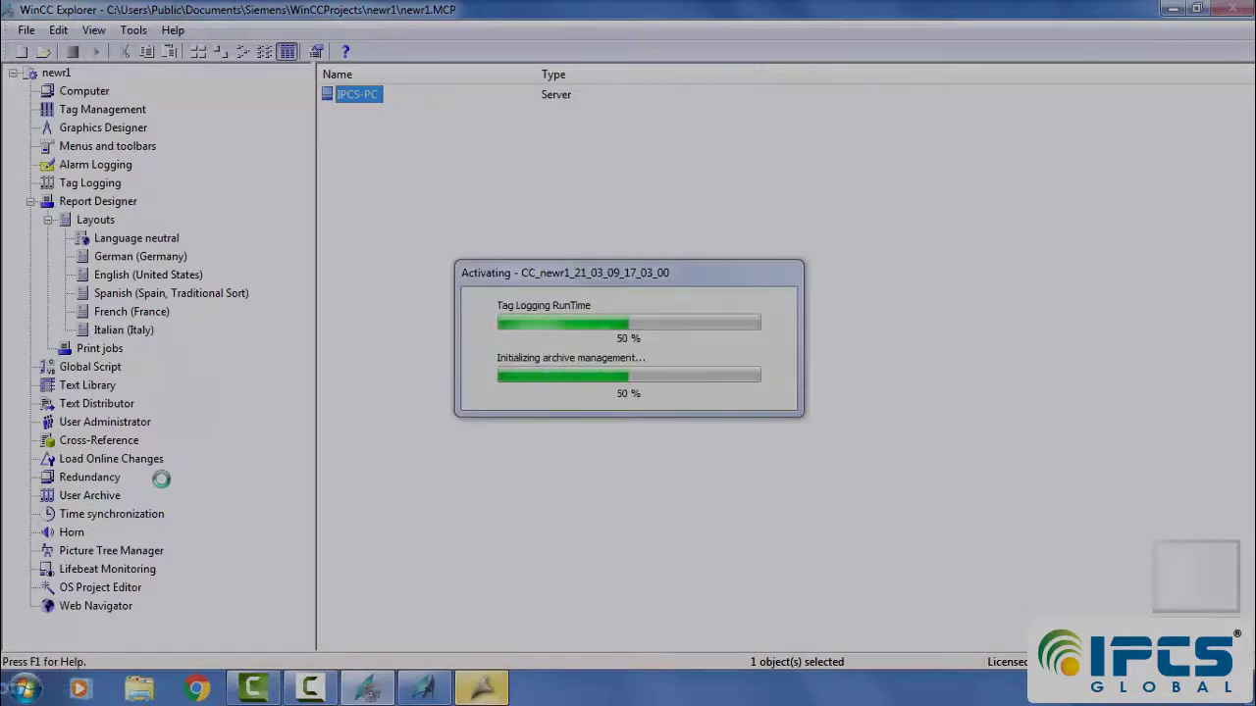
mouse_move(490, 695)
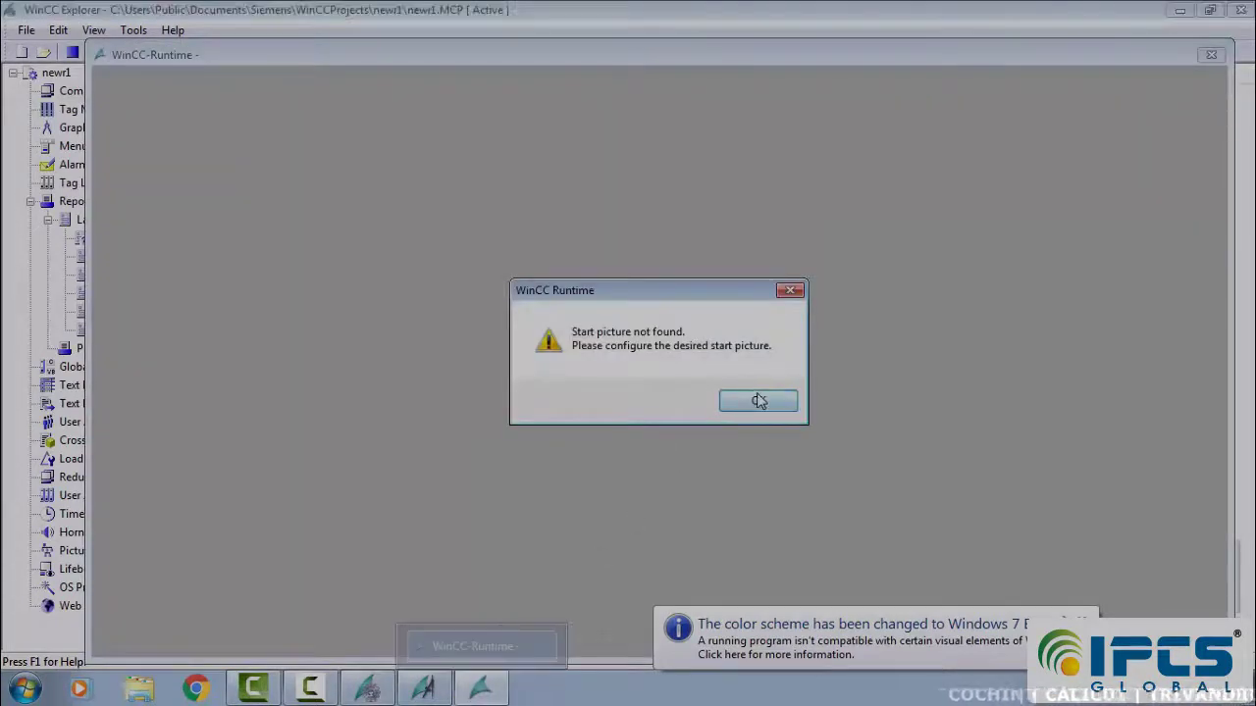
Set report.pdl as the start picture and raise the slider to about 80.
left_click(758, 399)
left_click(647, 349)
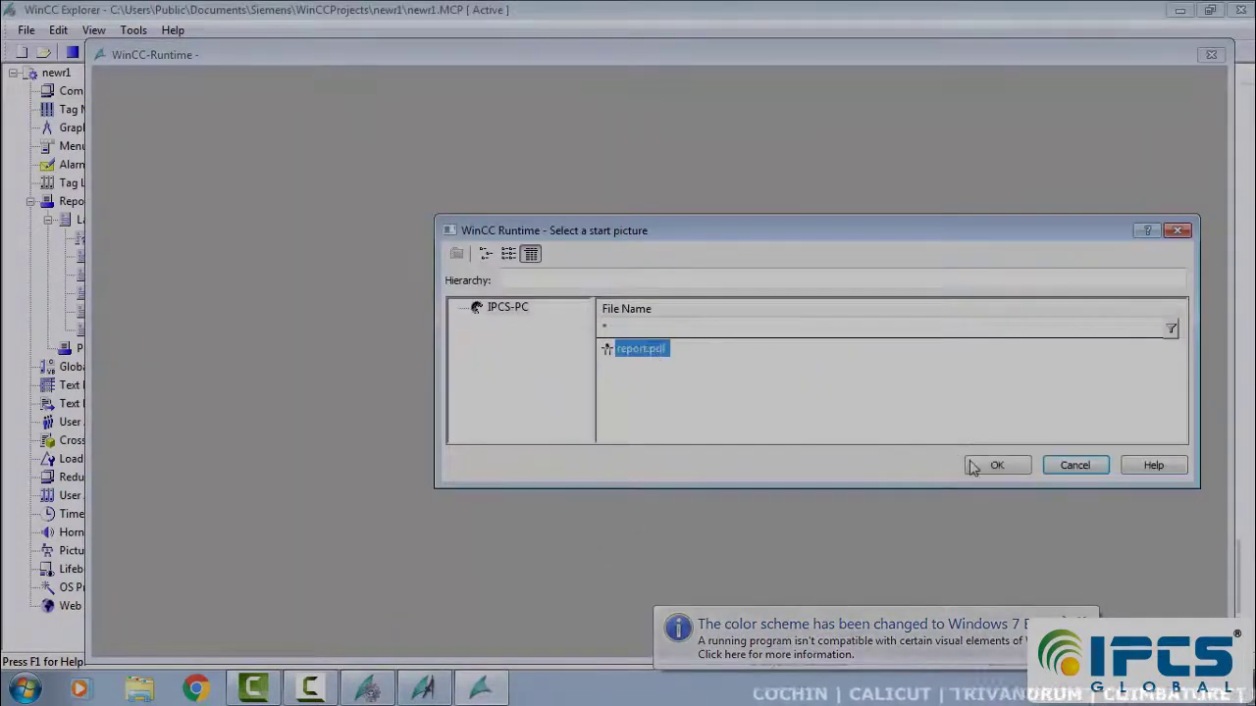
left_click(984, 465)
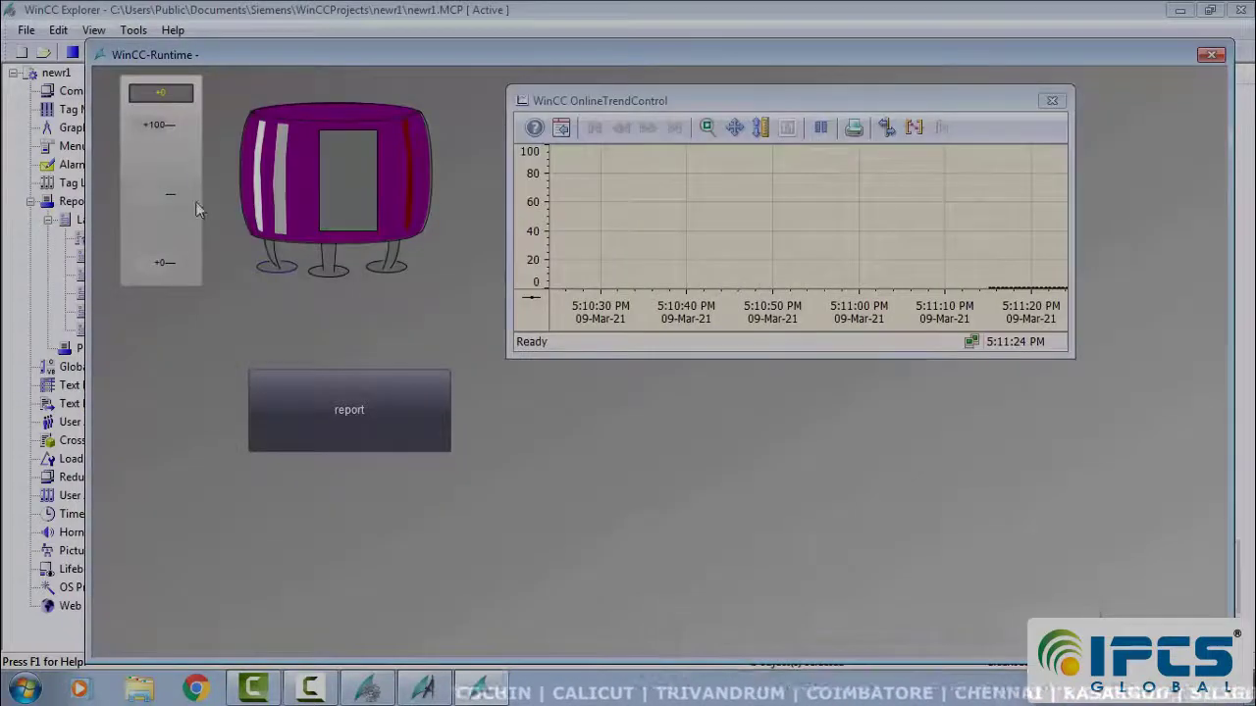
left_click_drag(196, 195, 188, 155)
Preview report1, paging and zooming into tag a1's value/time table, then close it.
left_click(416, 417)
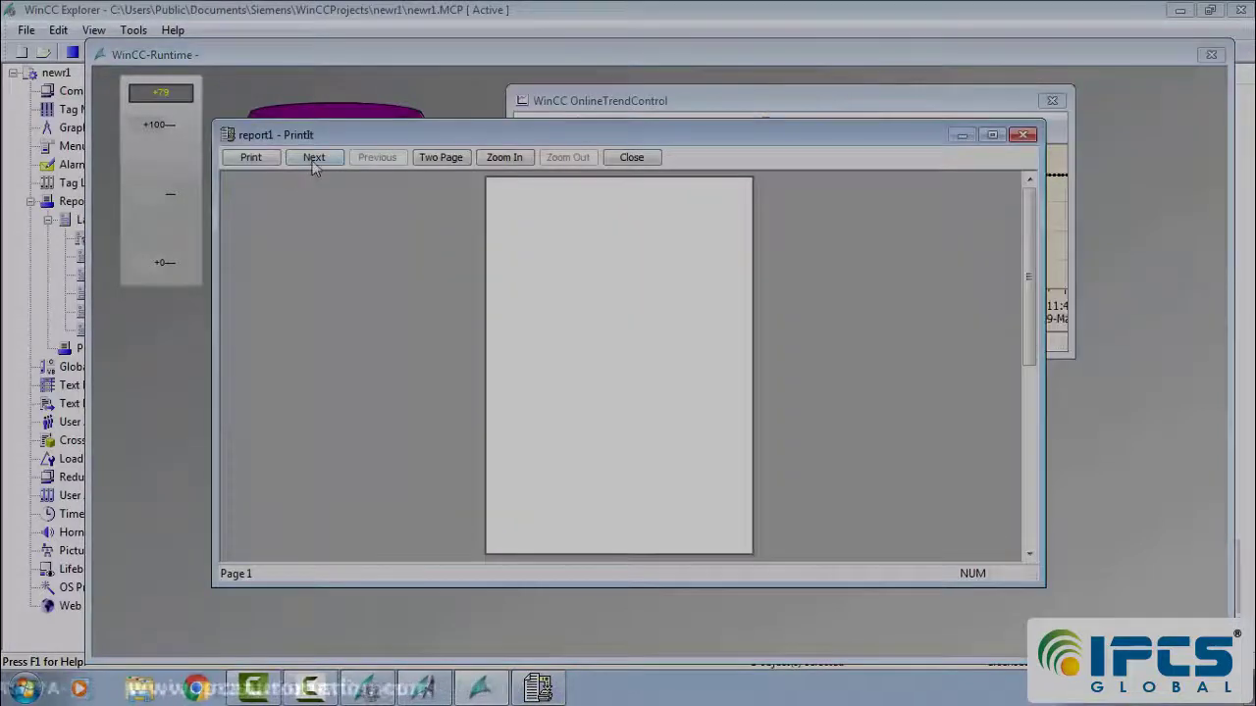
left_click(313, 163)
left_click(579, 308)
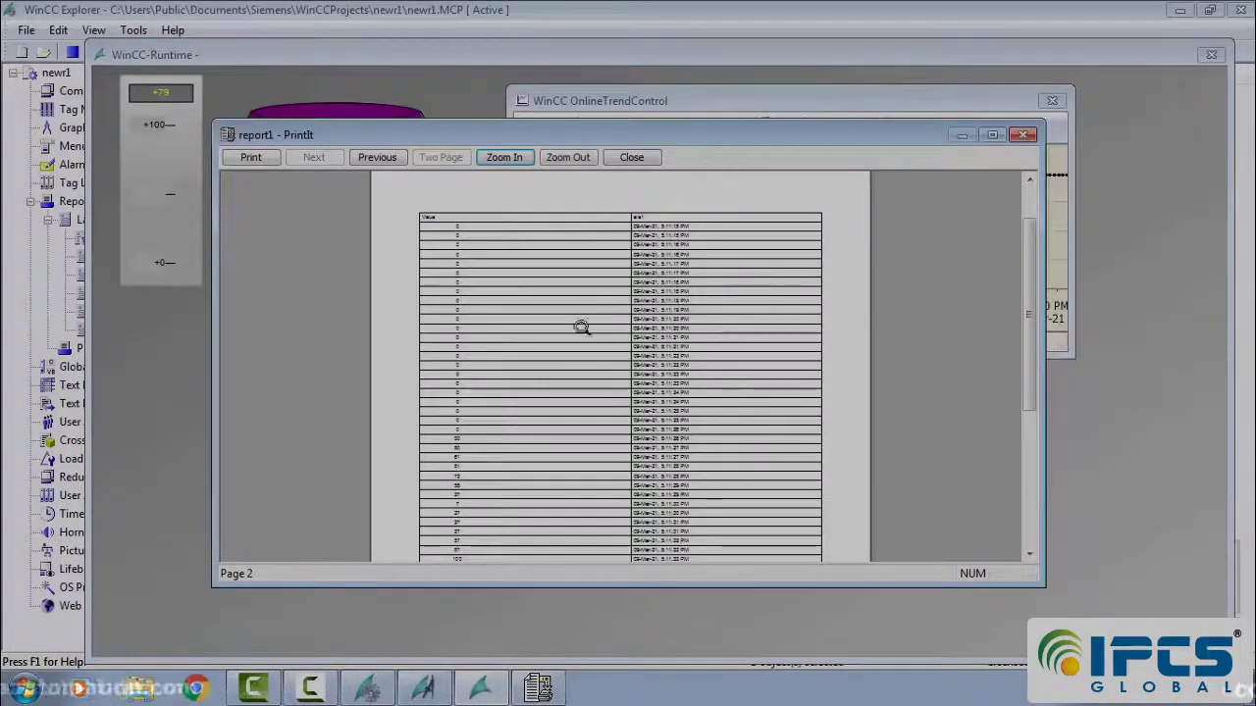
left_click(539, 457)
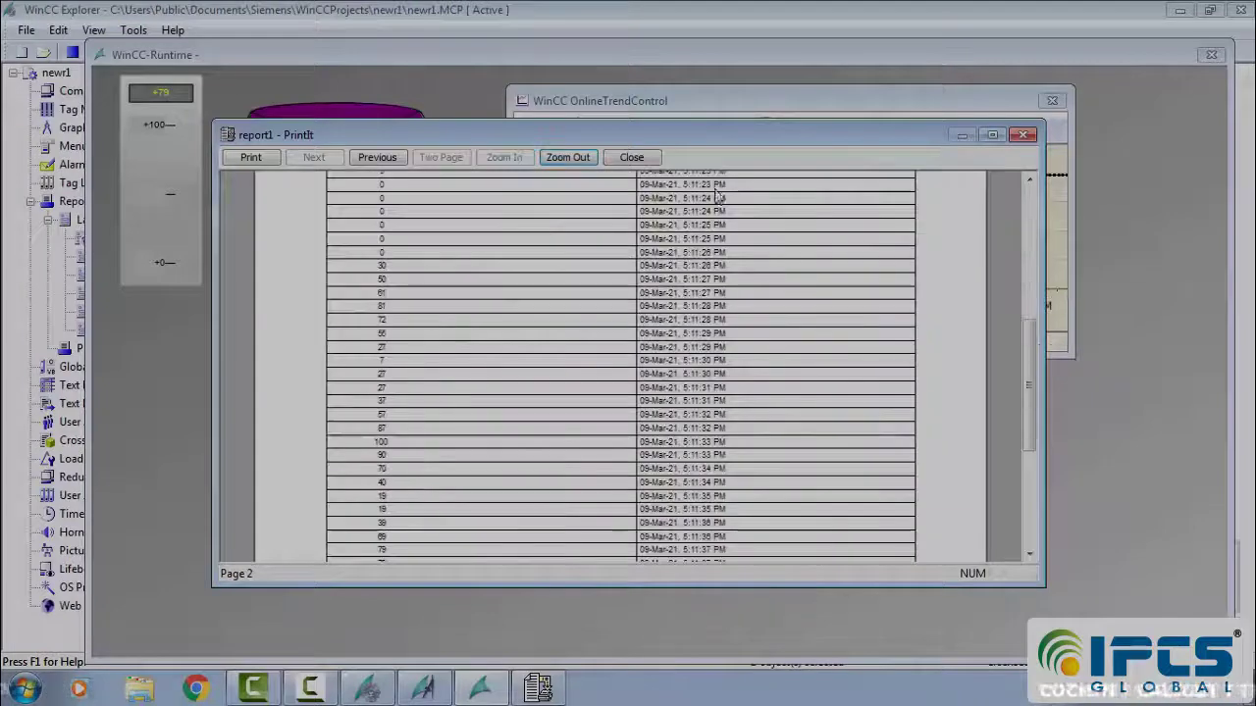
left_click(992, 137)
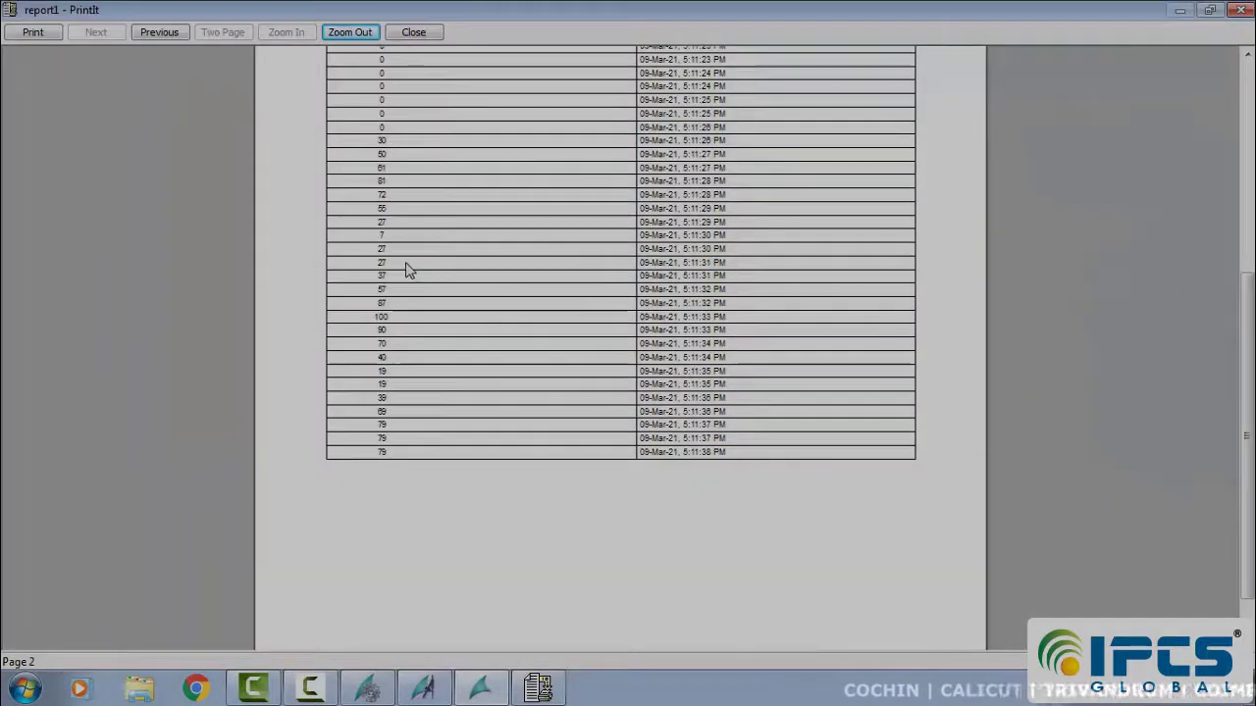
left_click(160, 33)
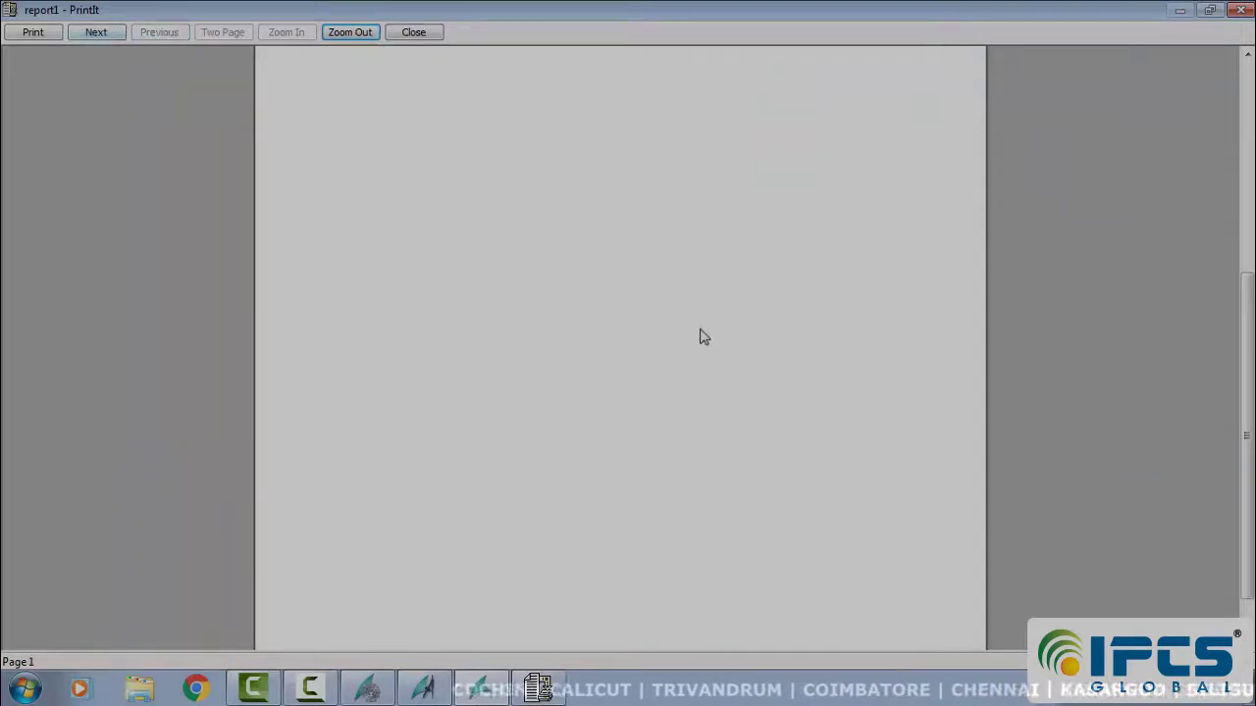
left_click_drag(1246, 324, 1200, 101)
left_click(118, 35)
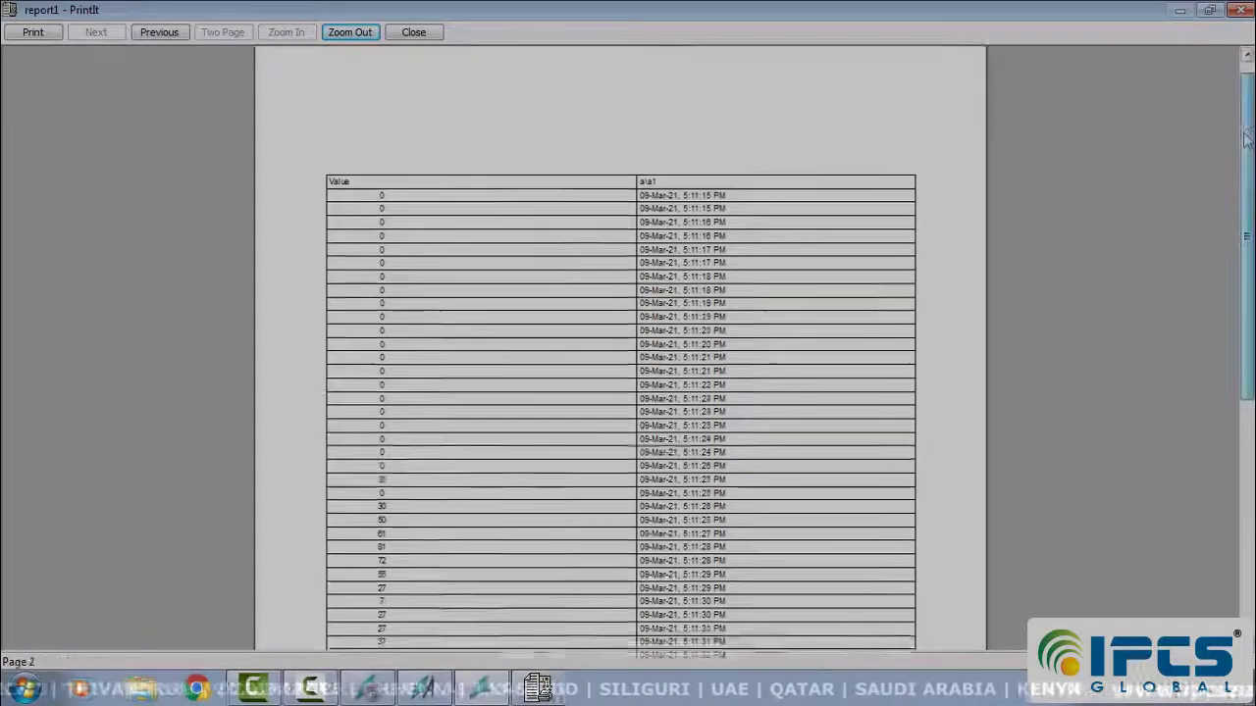
left_click_drag(1246, 132, 1247, 326)
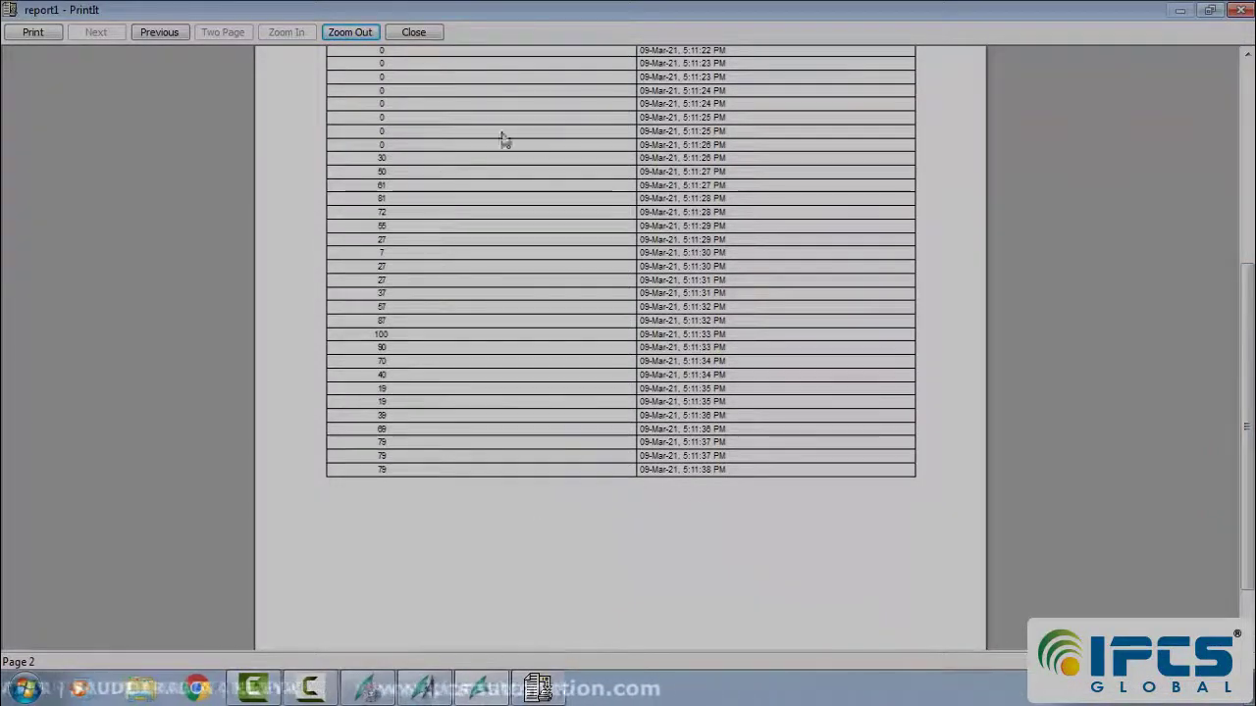
left_click(413, 33)
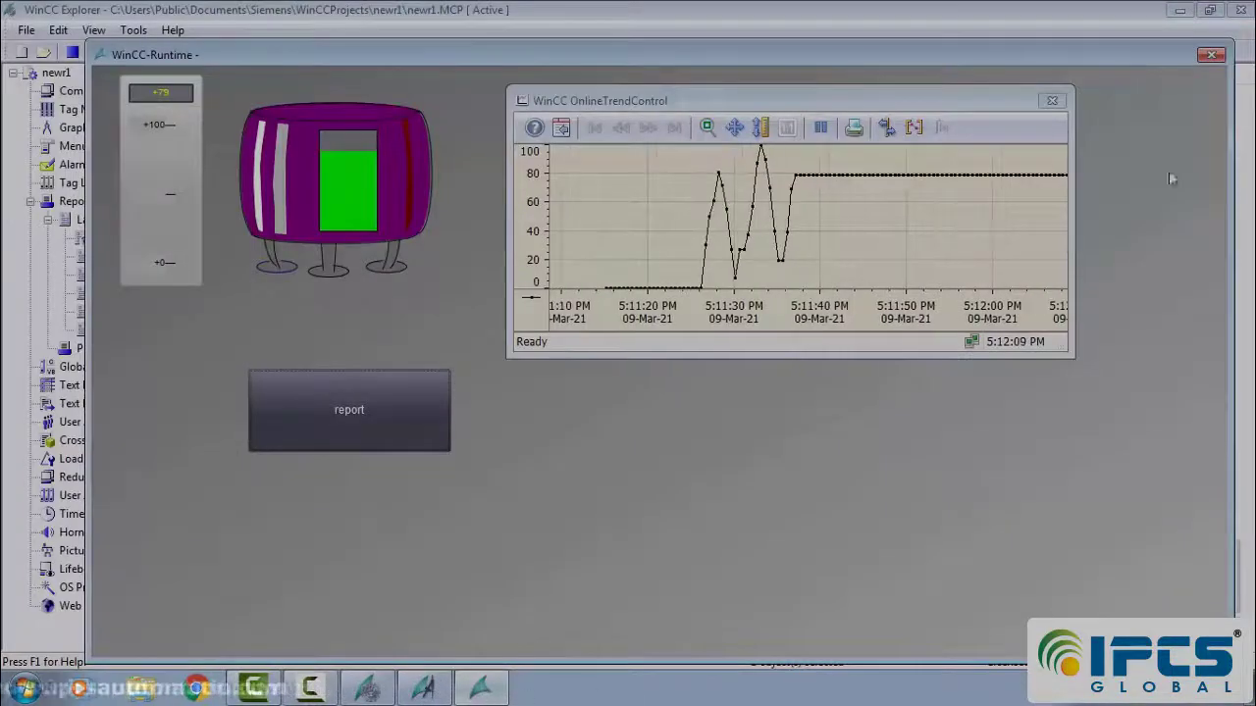
Close the WinCC-Runtime window and deactivate the newr1 project.
left_click(1212, 54)
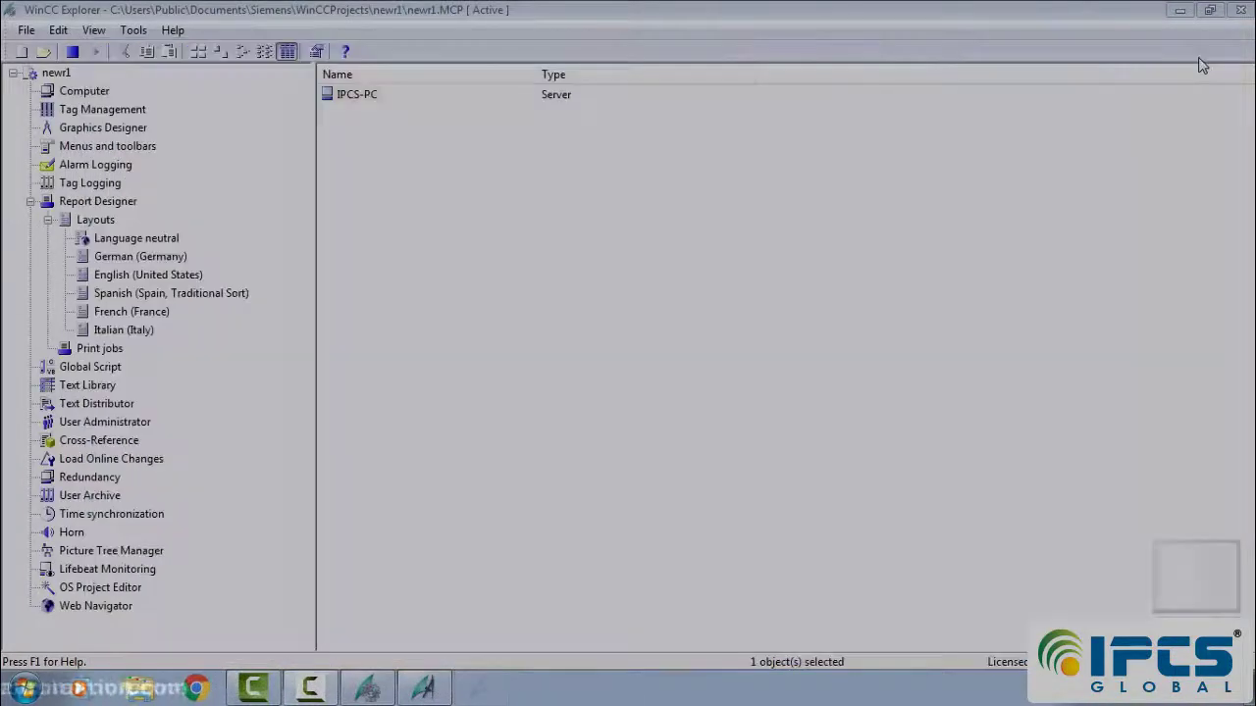
left_click(73, 51)
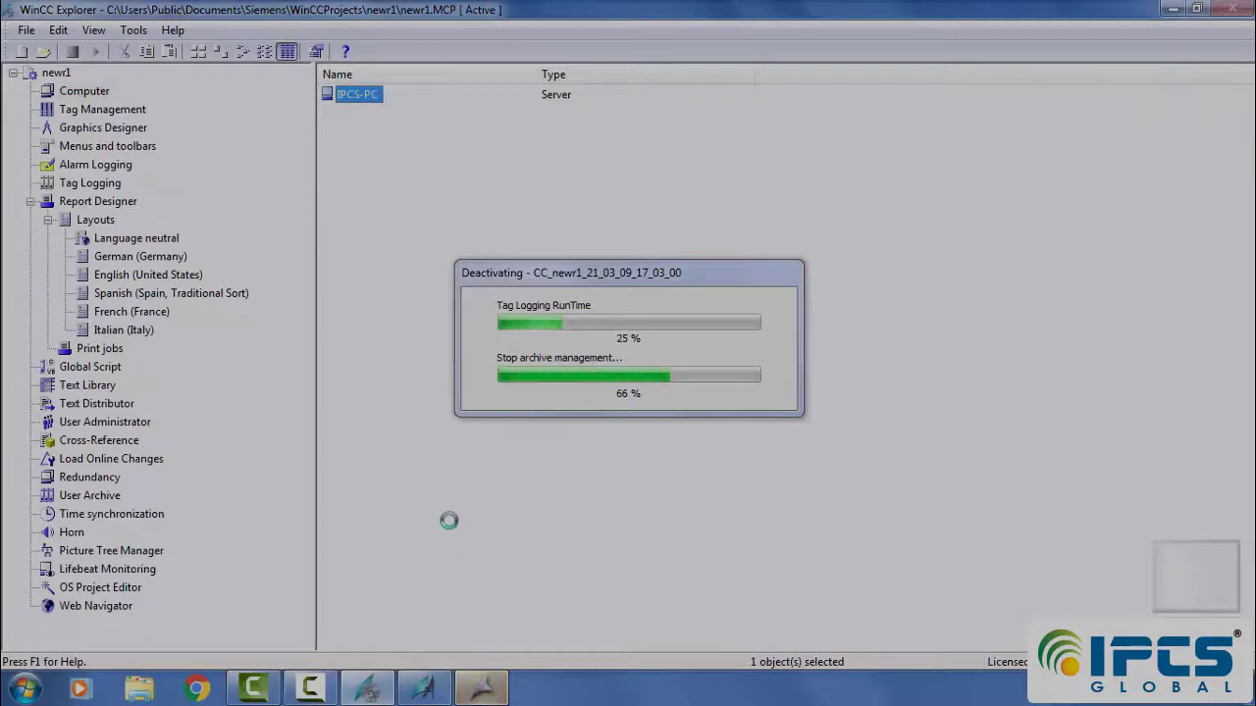
mouse_move(312, 690)
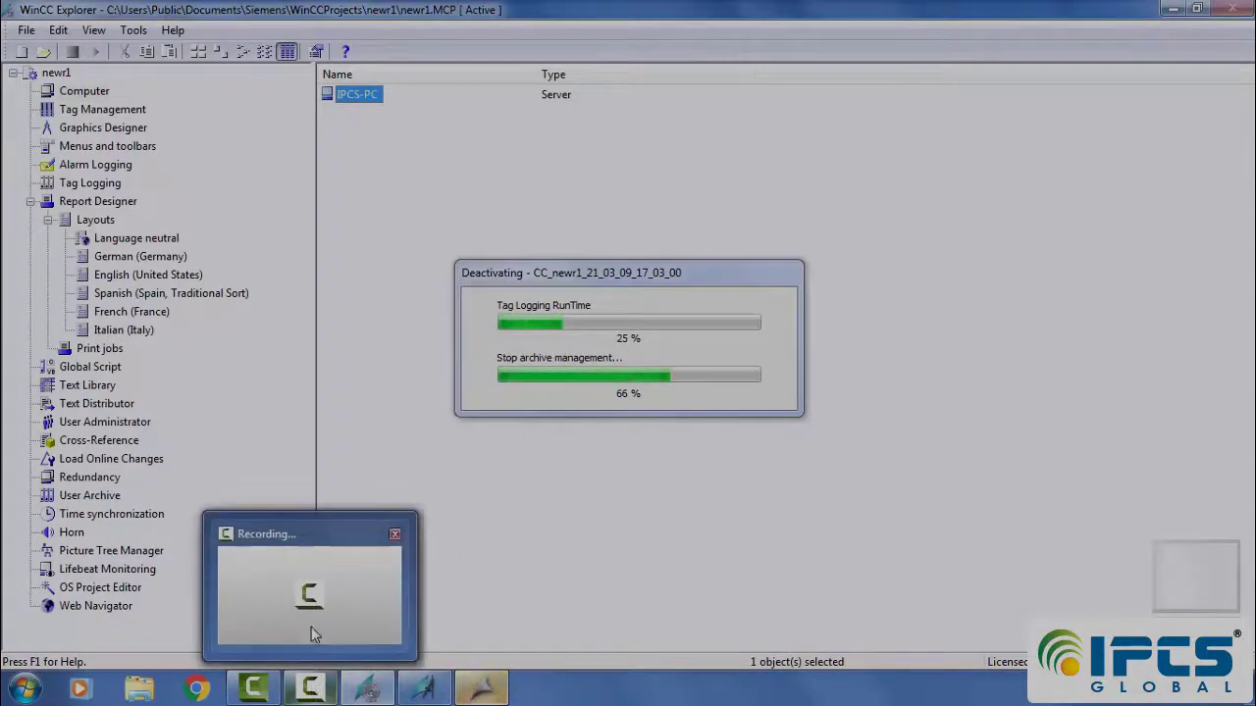